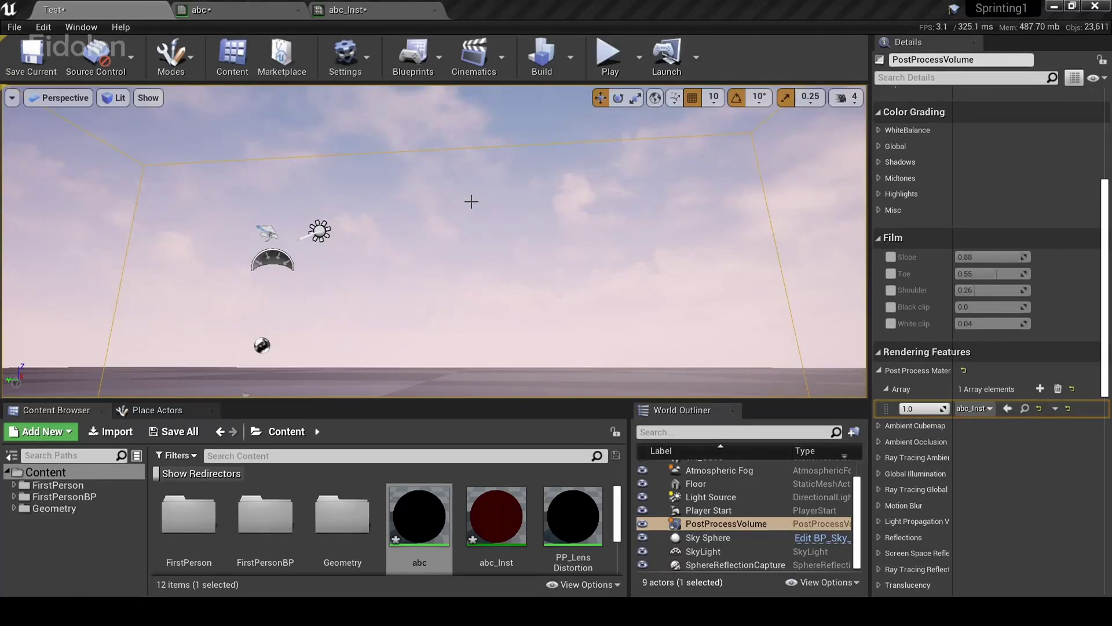
Look around the volume, then float the abc_Inst material instance editor in its own window.
{"action": "right_click_drag", "start_coordinate": [471, 201], "coordinate": [538, 199]}
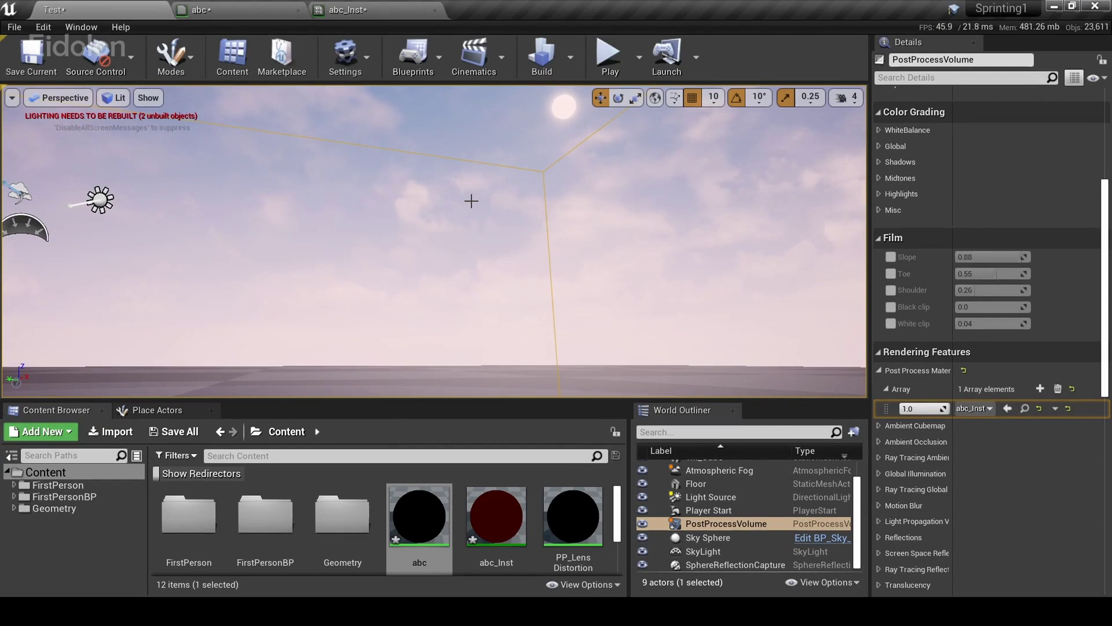
{"action": "right_click_drag", "start_coordinate": [471, 201], "coordinate": [447, 196]}
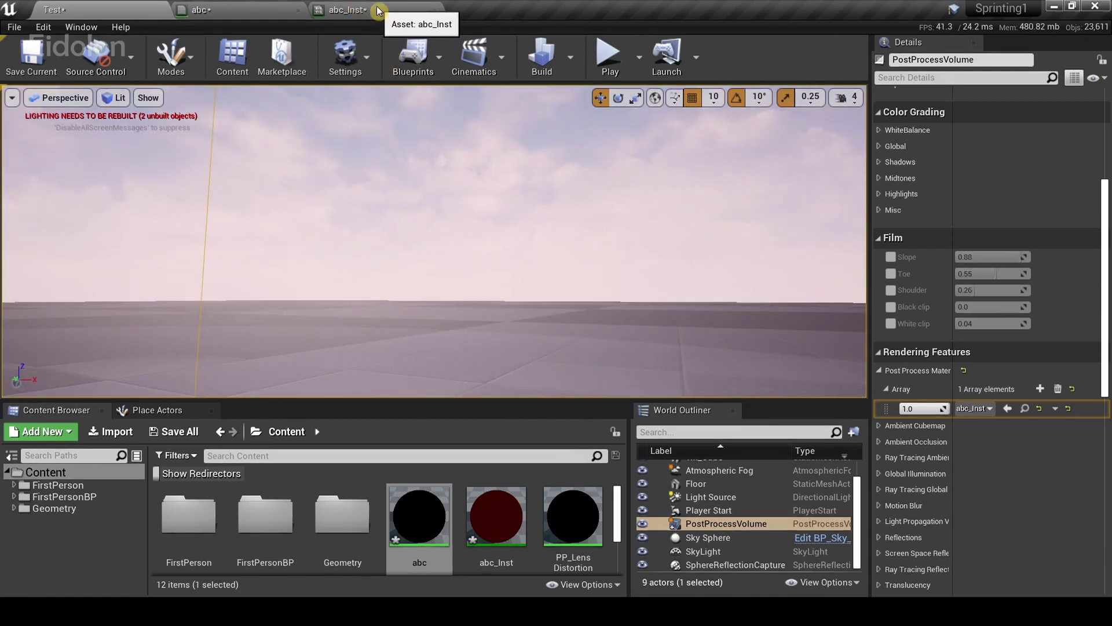
{"action": "left_click_drag", "start_coordinate": [377, 10], "coordinate": [448, 174]}
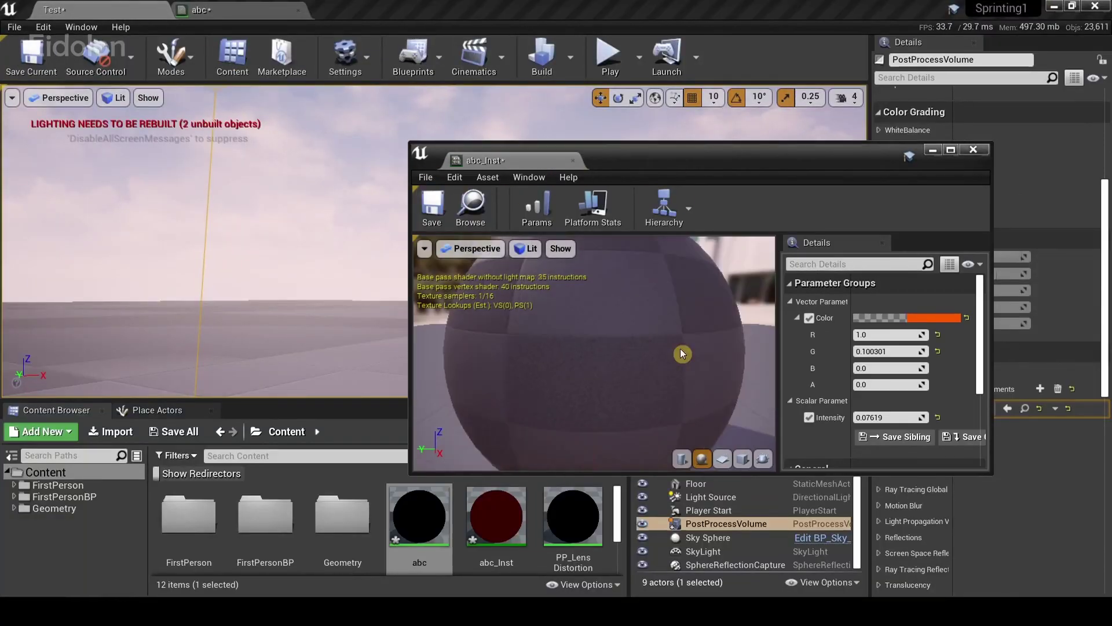
Set abc_Inst's Color parameter to green and Intensity to 0.16, then close the editor.
{"action": "scroll", "coordinate": [695, 338], "scroll_direction": "down", "scroll_amount": 3}
{"action": "left_click_drag", "start_coordinate": [781, 160], "coordinate": [866, 114]}
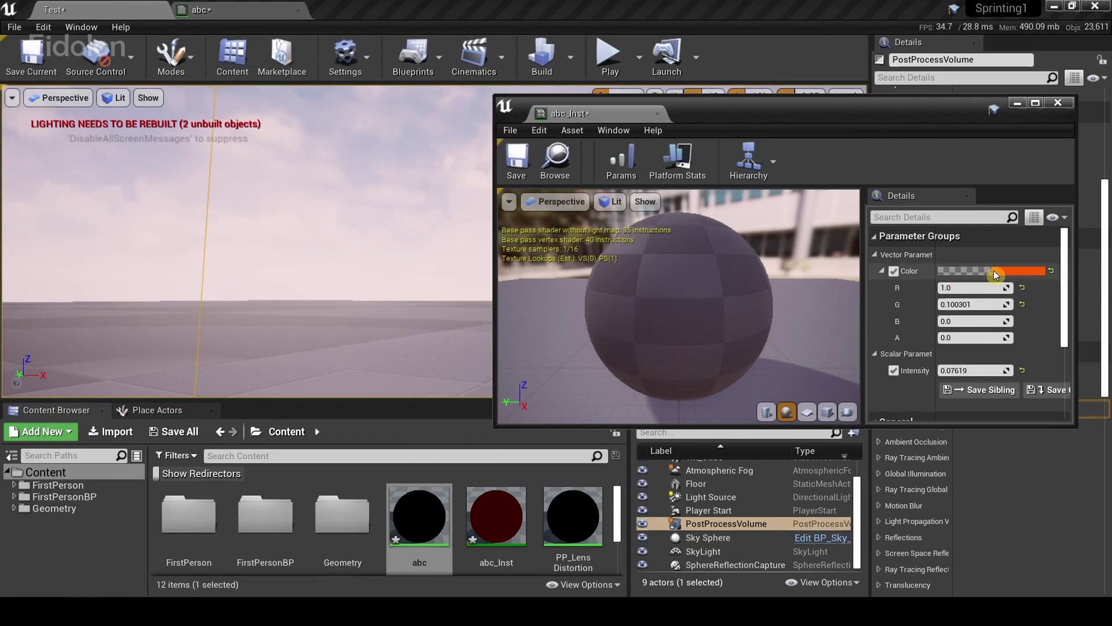
{"action": "left_click", "coordinate": [976, 270]}
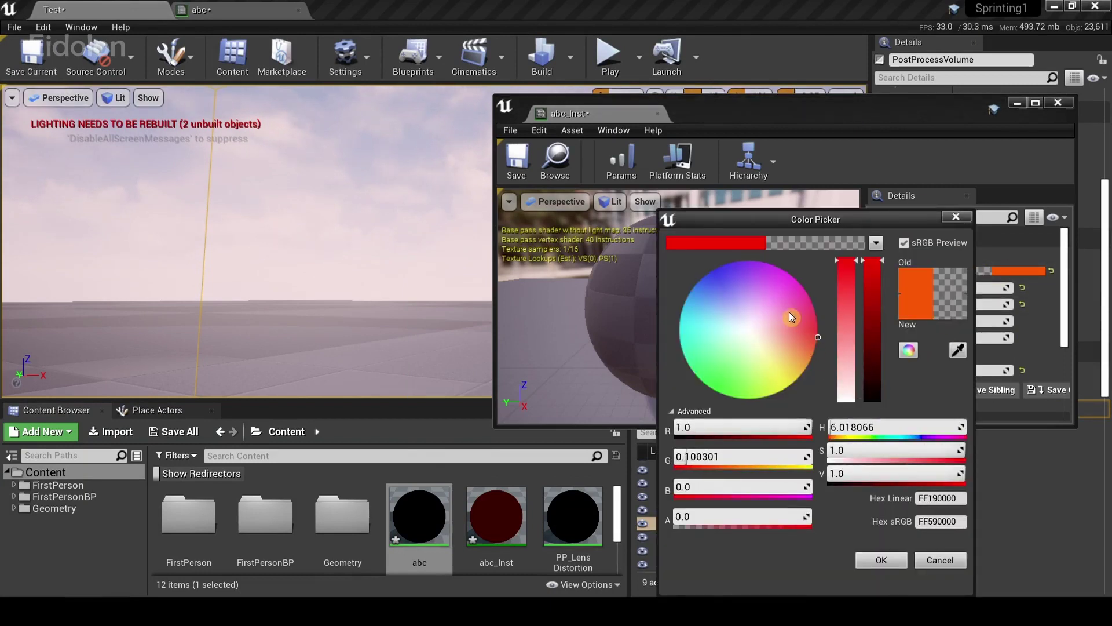
{"action": "left_click_drag", "start_coordinate": [789, 312], "coordinate": [717, 391]}
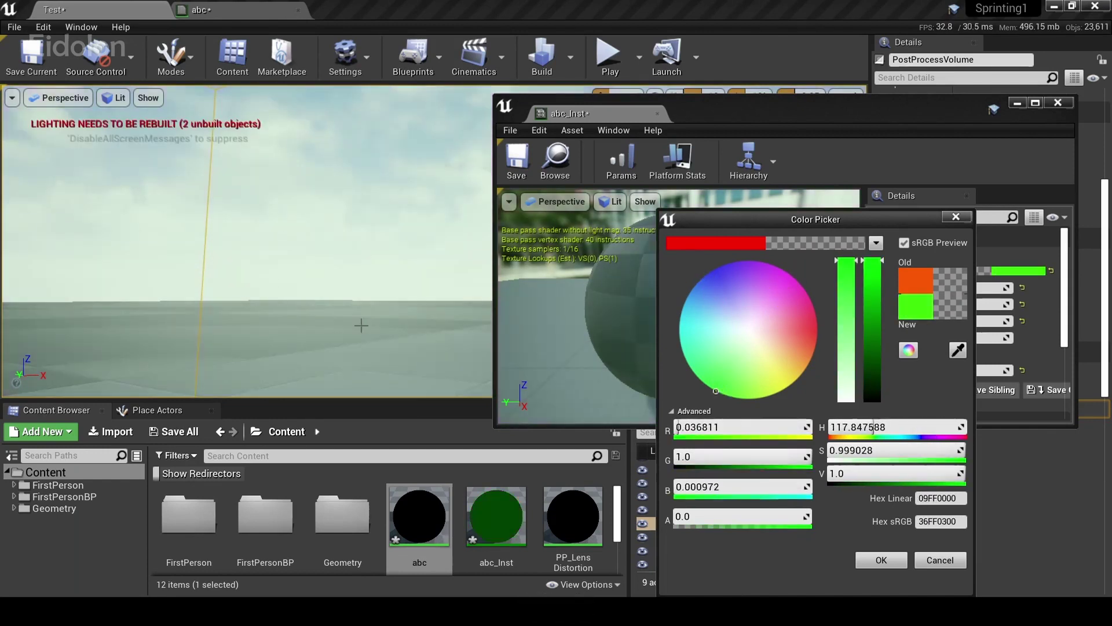
{"action": "left_click", "coordinate": [869, 557]}
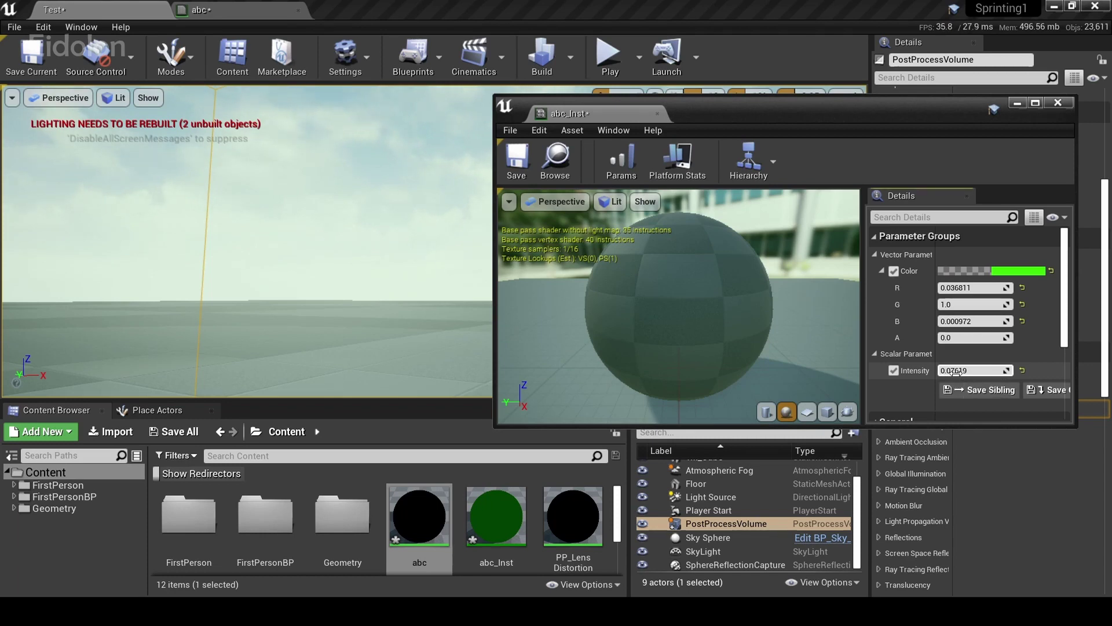
{"action": "mouse_move", "coordinate": [973, 370]}
{"action": "left_mouse_down"}
{"action": "mouse_move", "coordinate": [999, 370]}
{"action": "mouse_move", "coordinate": [979, 370]}
{"action": "left_mouse_up"}
{"action": "left_click", "coordinate": [1058, 103]}
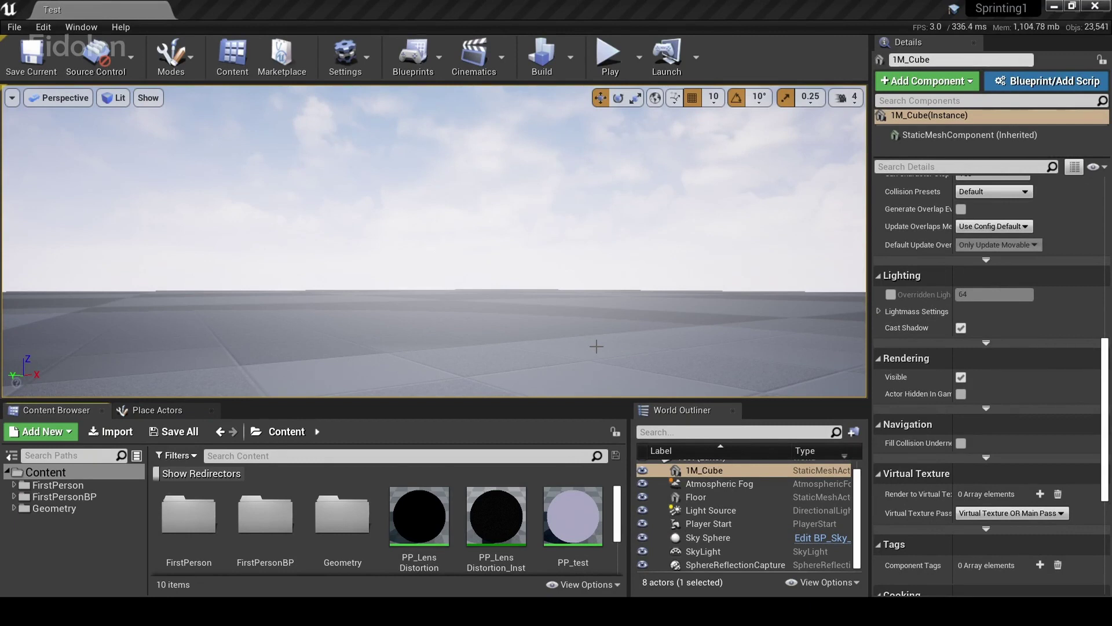
Add a Material asset from the Content Browser's right-click menu and name it abc.
{"action": "right_click", "coordinate": [381, 483]}
{"action": "right_click", "coordinate": [381, 483]}
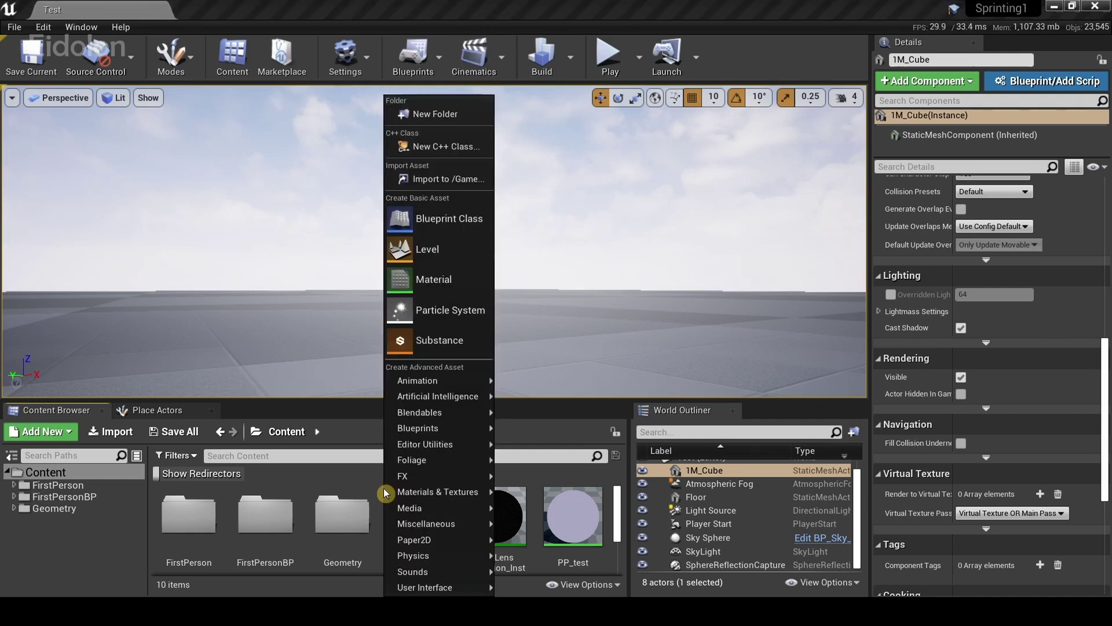
{"action": "left_click", "coordinate": [460, 283]}
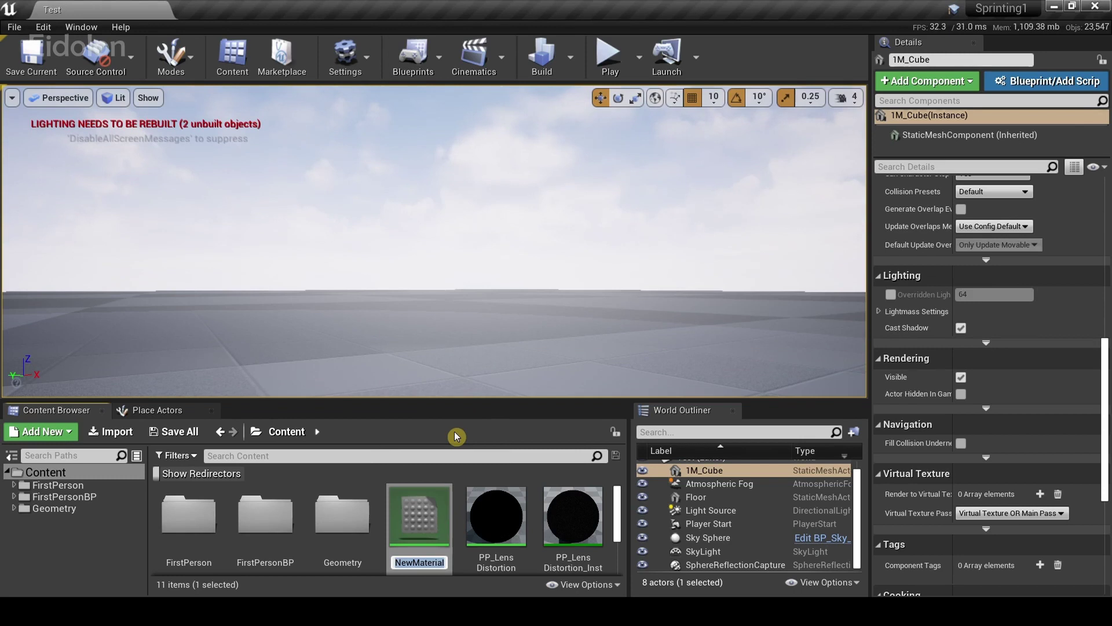
{"action": "type", "text": "abc"}
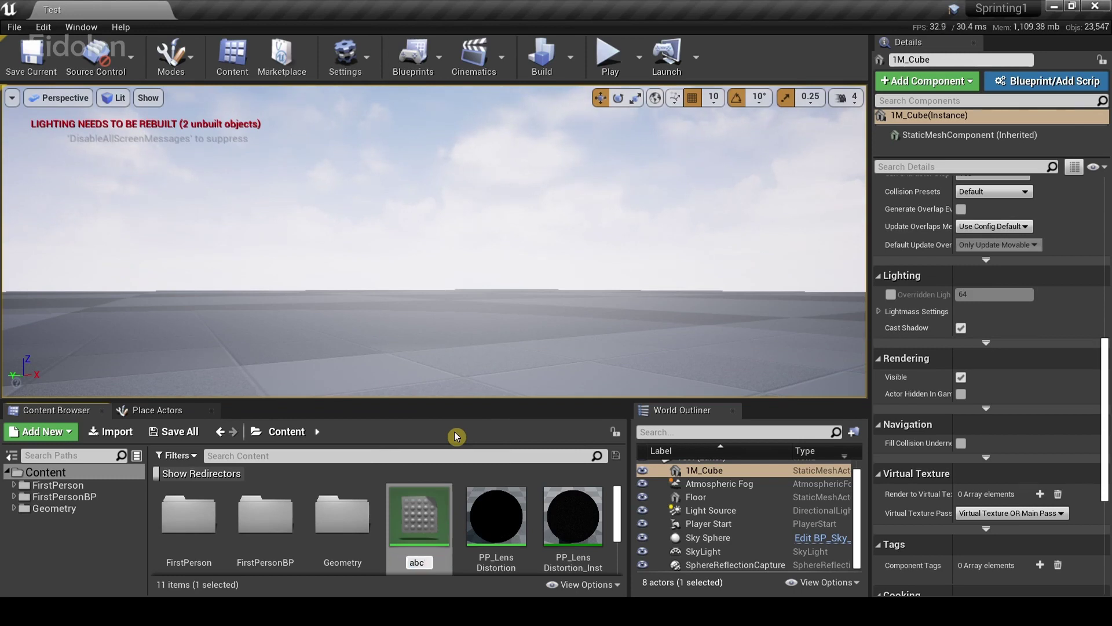
{"action": "key", "text": "Return"}
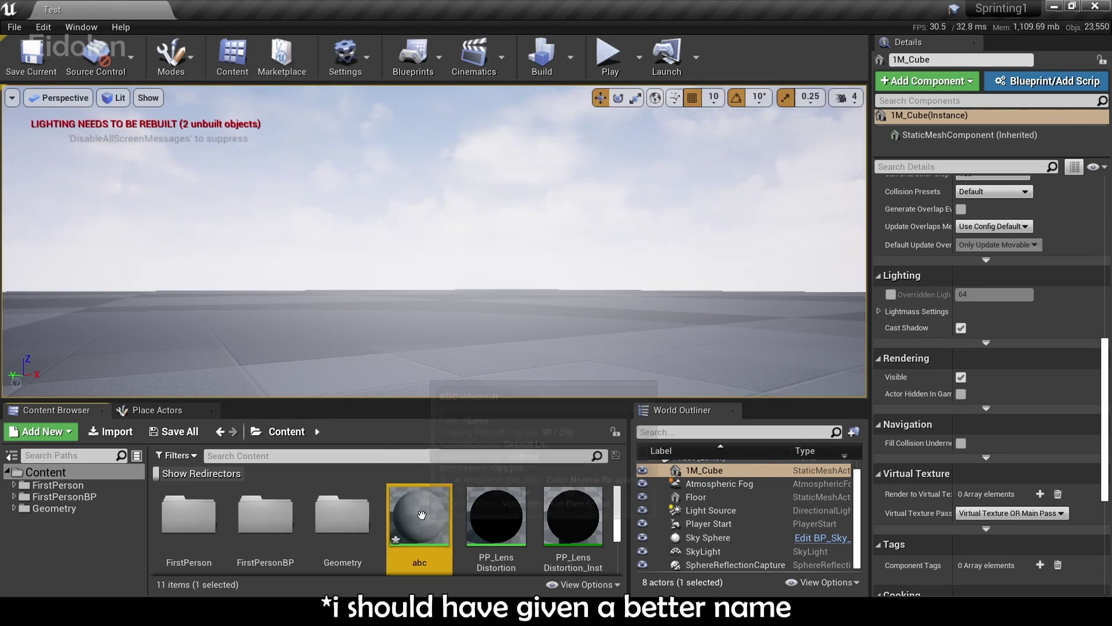
Open the abc material and maximize its Material Editor to full screen.
{"action": "double_click", "coordinate": [423, 520]}
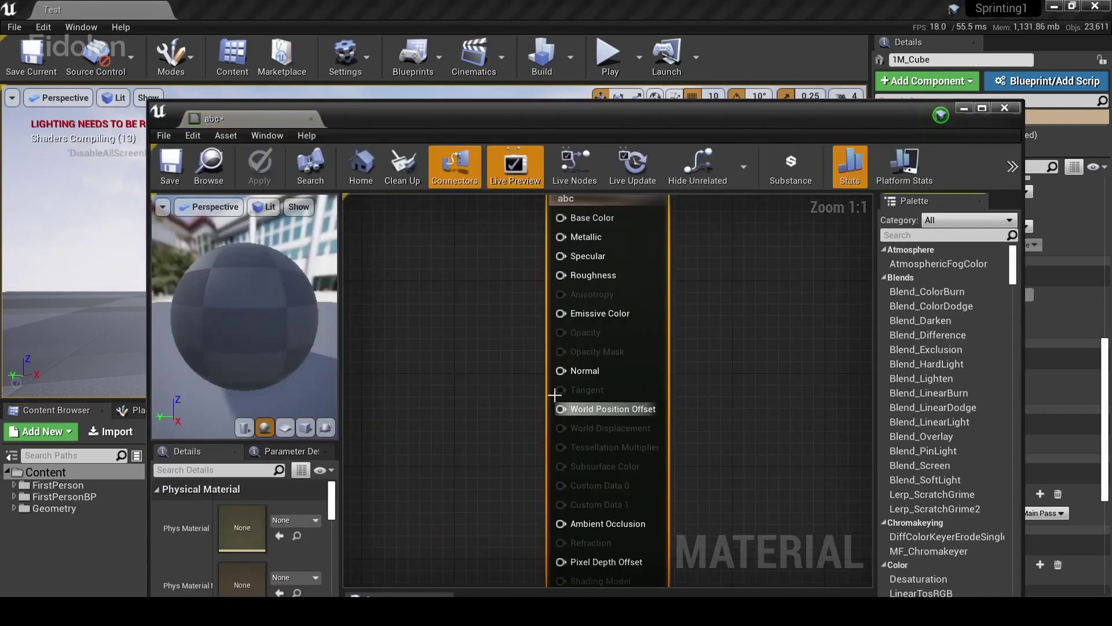
{"action": "scroll", "coordinate": [467, 306], "scroll_direction": "down", "scroll_amount": 2}
{"action": "right_click_drag", "start_coordinate": [467, 305], "coordinate": [529, 363]}
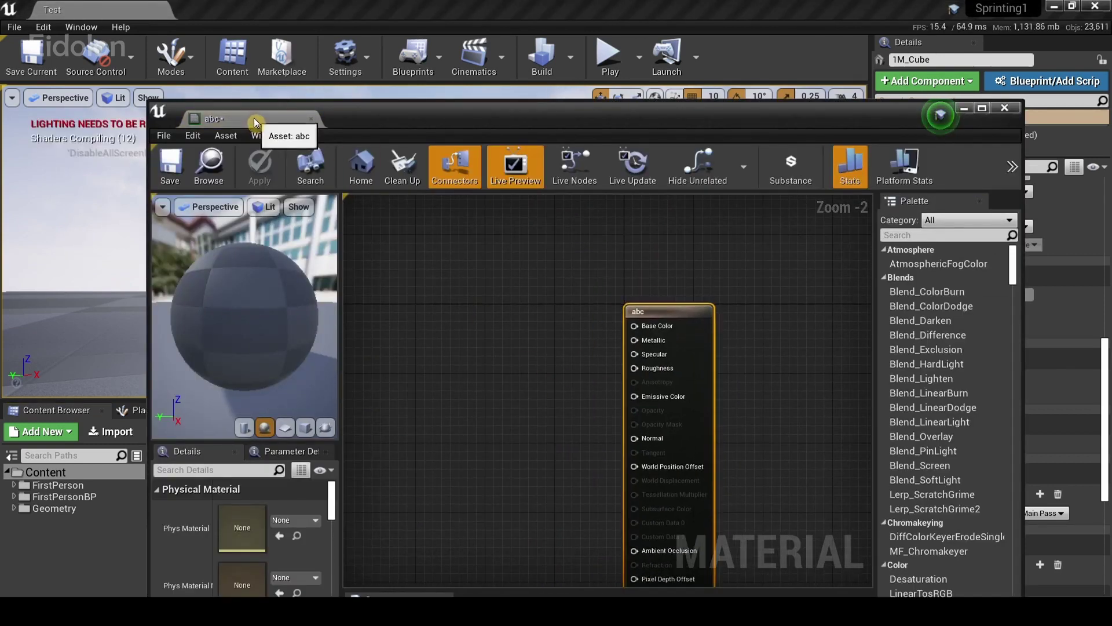
{"action": "double_click", "coordinate": [272, 119]}
{"action": "scroll", "coordinate": [797, 341], "scroll_direction": "up", "scroll_amount": 2}
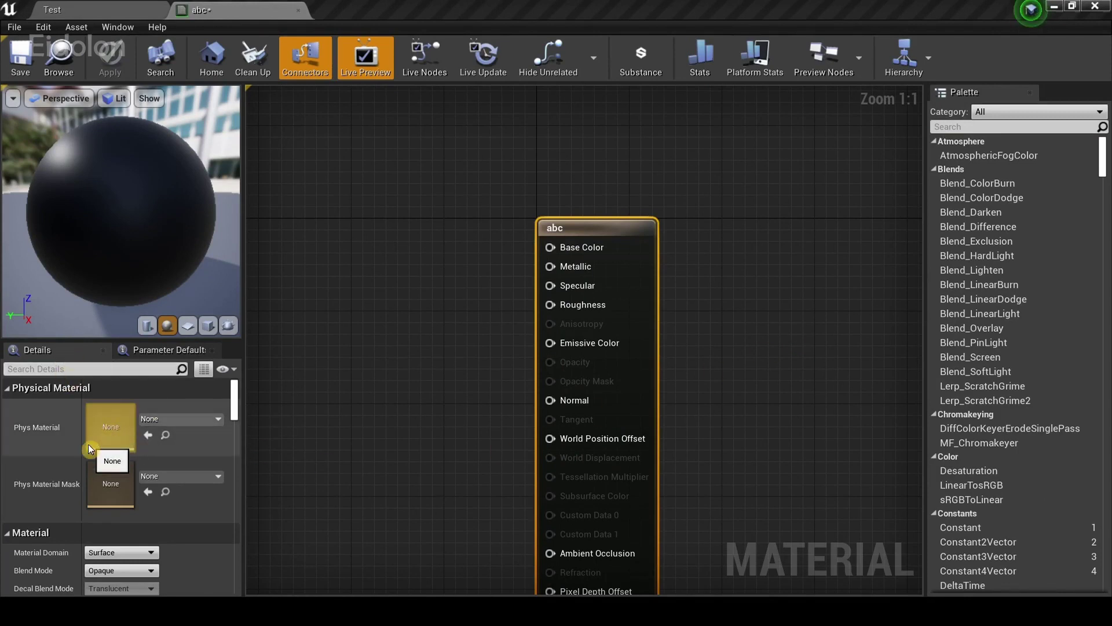
{"action": "scroll", "coordinate": [91, 448], "scroll_direction": "down", "scroll_amount": 3}
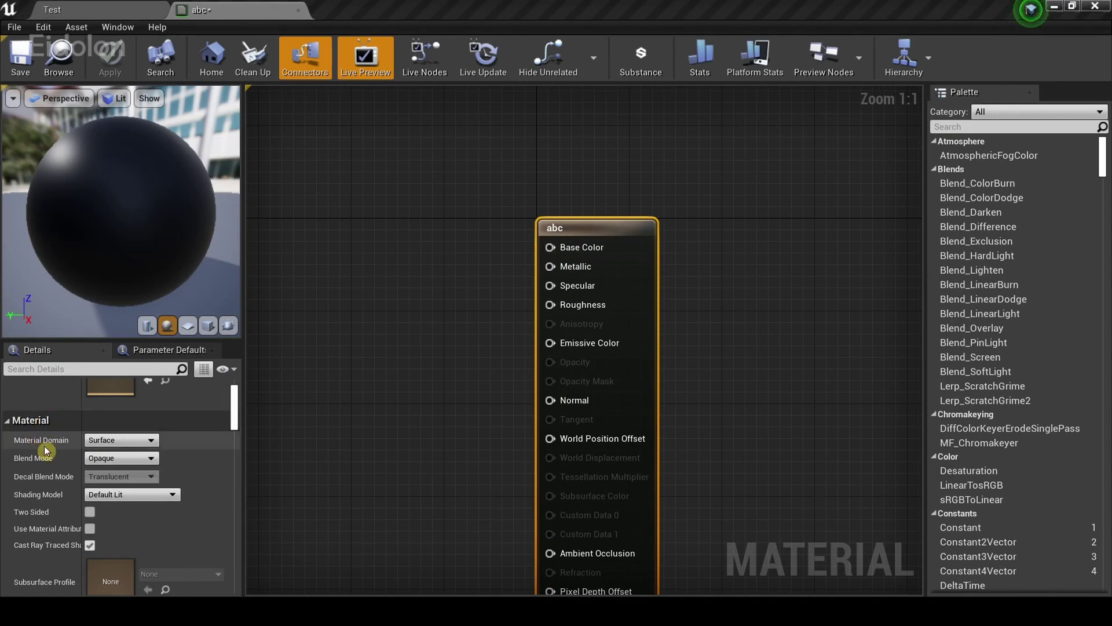
Set abc's Material Domain to Post Process in the Details panel.
{"action": "mouse_move", "coordinate": [67, 444]}
{"action": "mouse_move", "coordinate": [115, 445]}
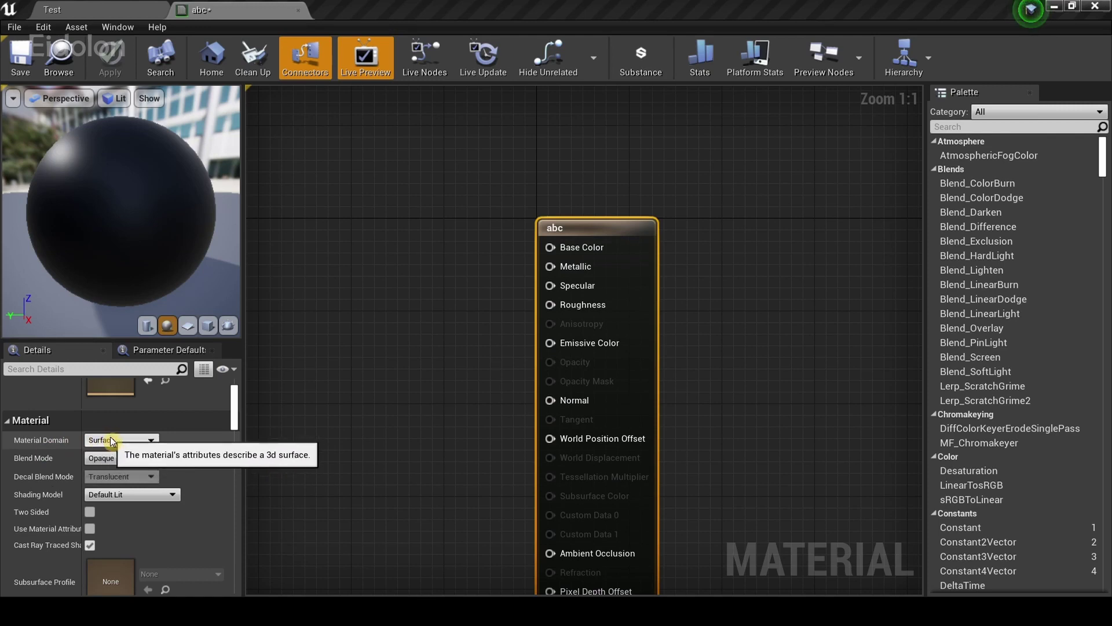
{"action": "left_click", "coordinate": [120, 443]}
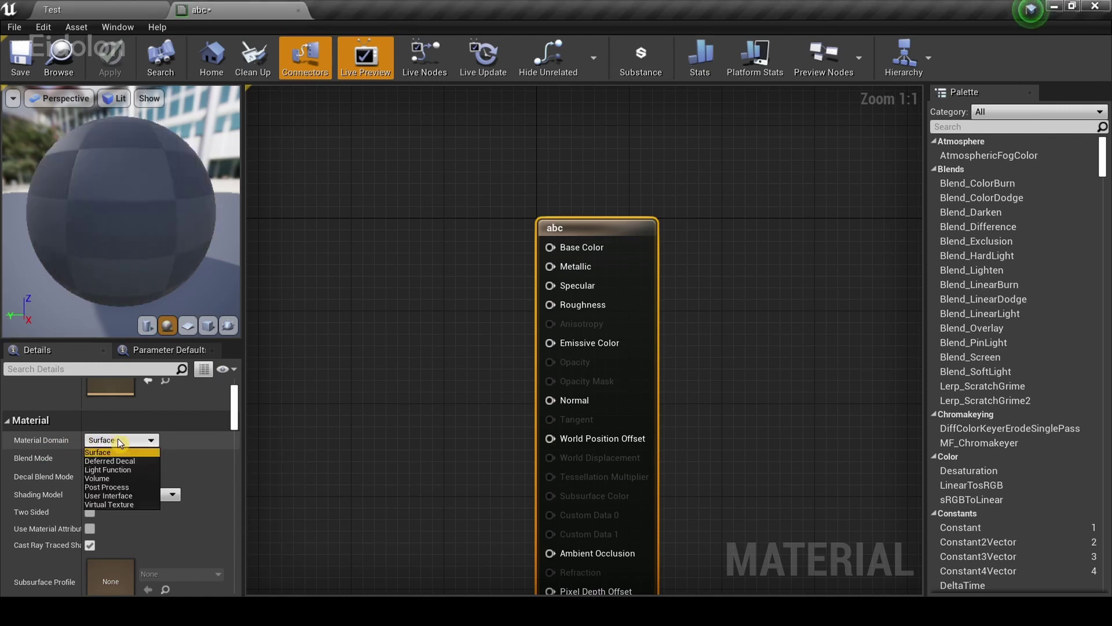
{"action": "left_click", "coordinate": [141, 487]}
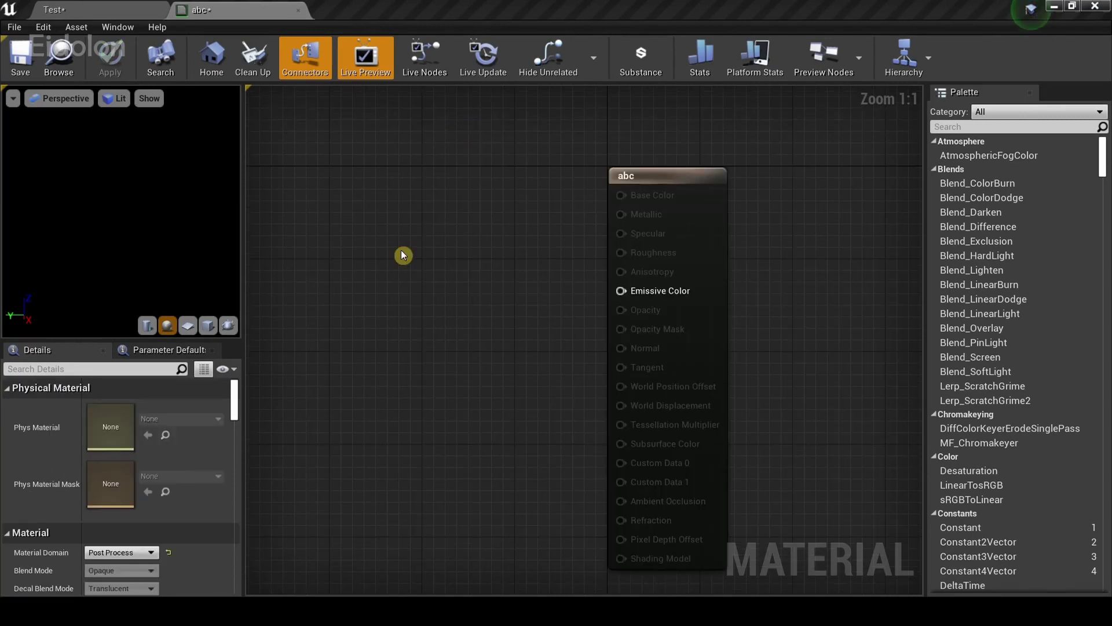
Add a Constant3Vector node and wire it into Emissive Color.
{"action": "right_click", "coordinate": [396, 287]}
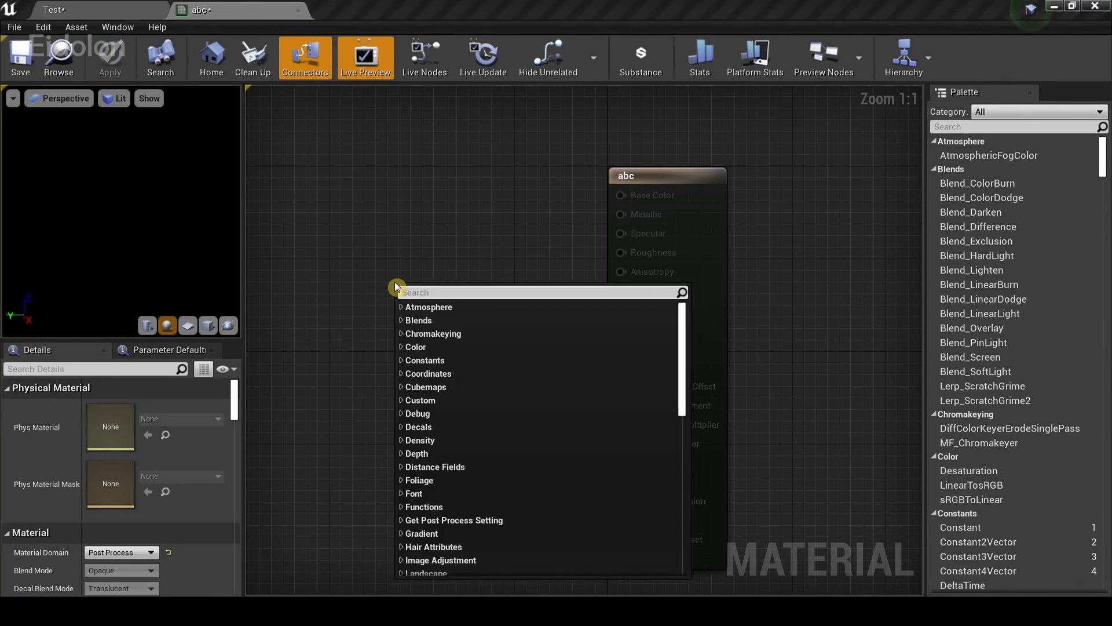
{"action": "type", "text": "const"}
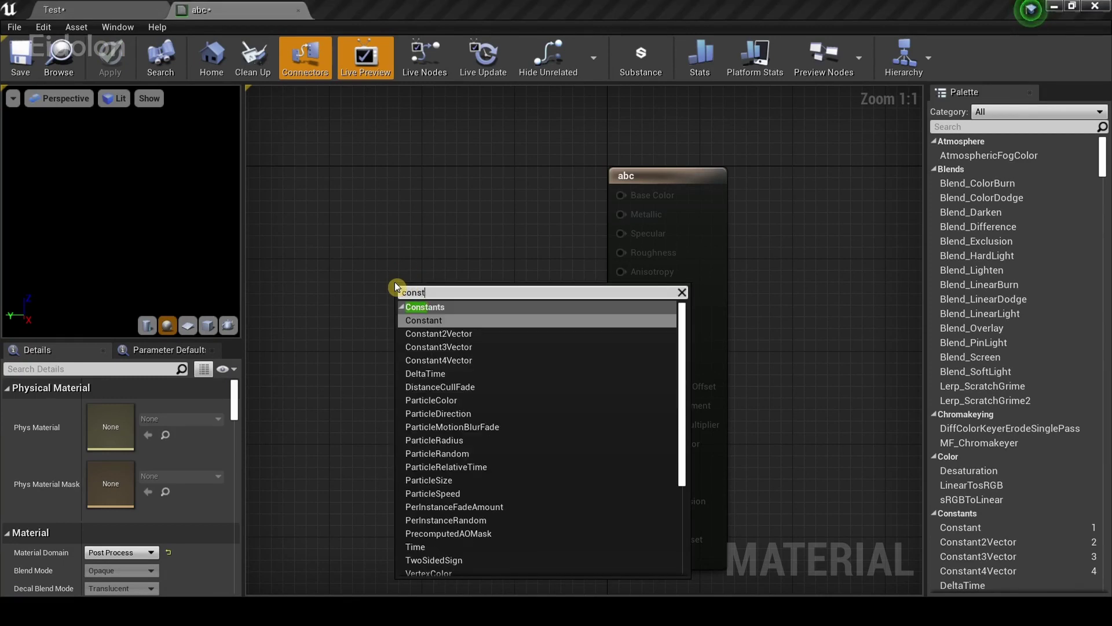
{"action": "key", "text": "Down"}
{"action": "key", "text": "Down"}
{"action": "key", "text": "Return"}
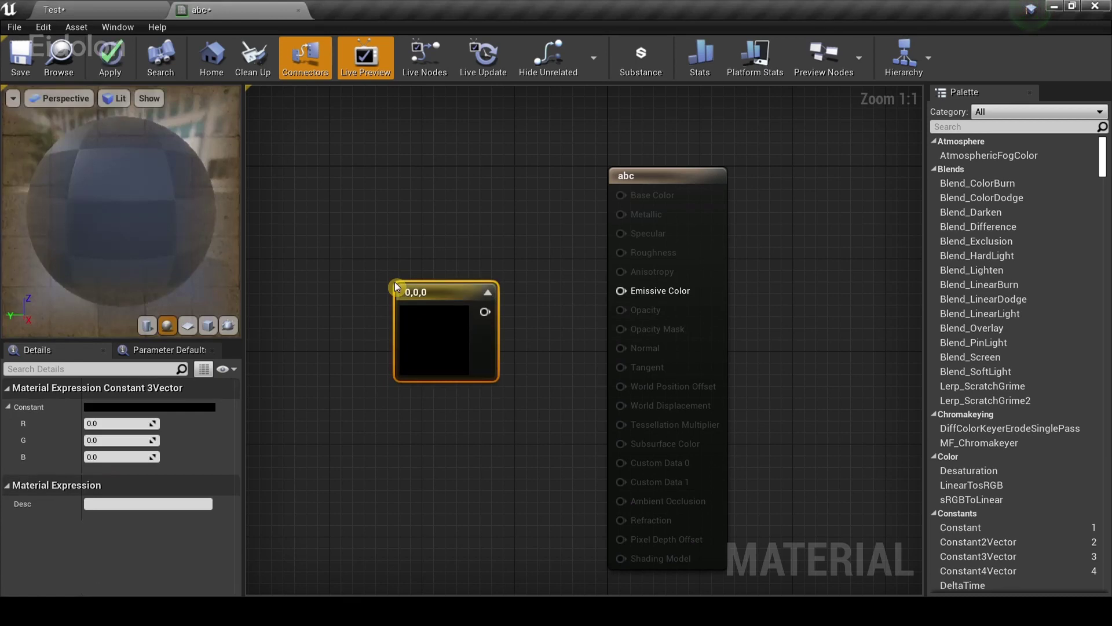
{"action": "left_click_drag", "start_coordinate": [485, 312], "coordinate": [636, 292]}
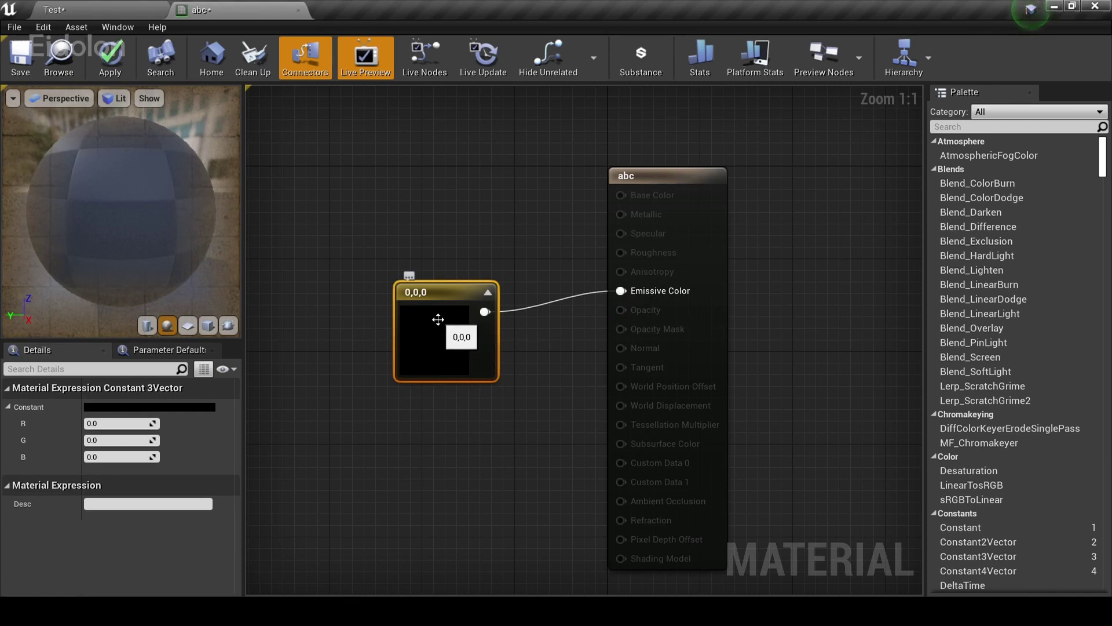
Make the constant blue (0, 0.0533, 0.992) and apply the material.
{"action": "double_click", "coordinate": [438, 320]}
{"action": "left_click_drag", "start_coordinate": [526, 324], "coordinate": [553, 265]}
{"action": "left_click_drag", "start_coordinate": [557, 312], "coordinate": [492, 272]}
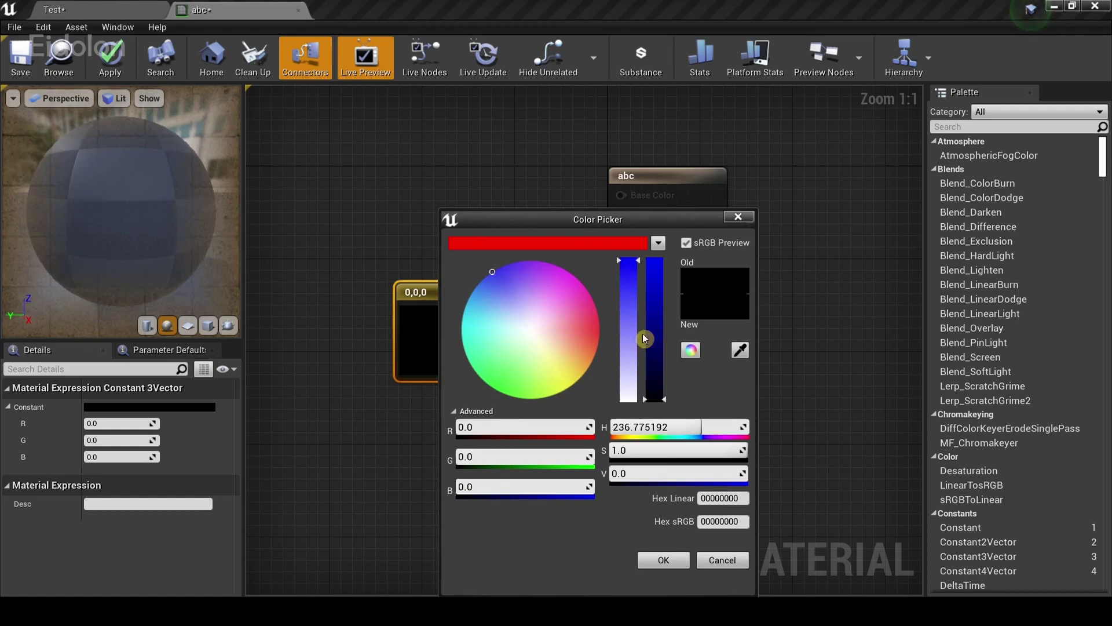
{"action": "left_click_drag", "start_coordinate": [654, 339], "coordinate": [658, 264]}
{"action": "left_click", "coordinate": [663, 559]}
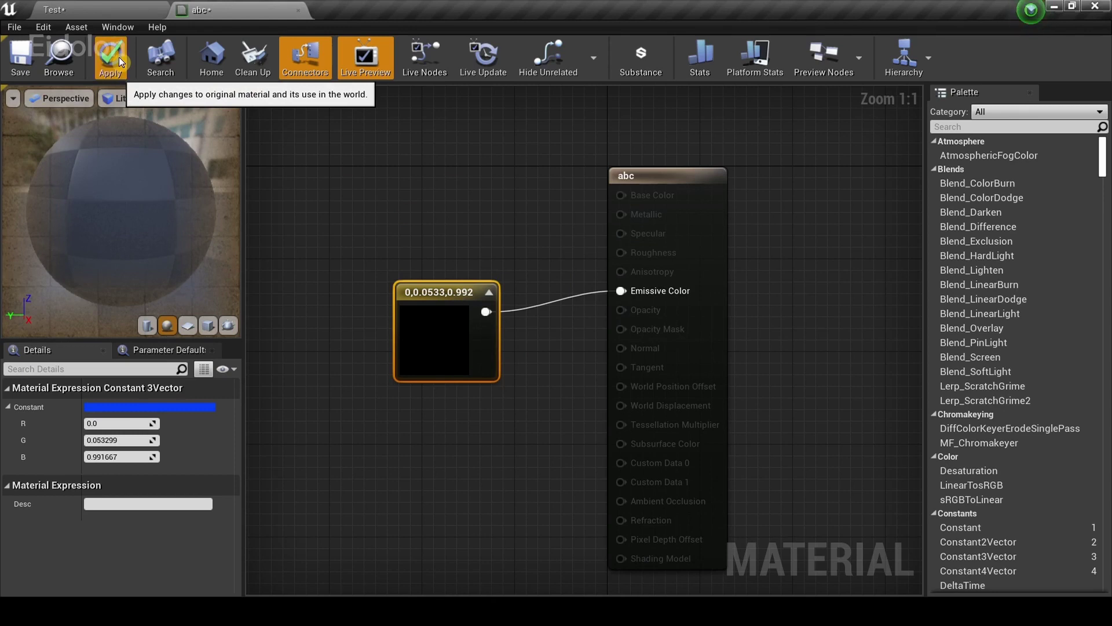
{"action": "left_click", "coordinate": [120, 57]}
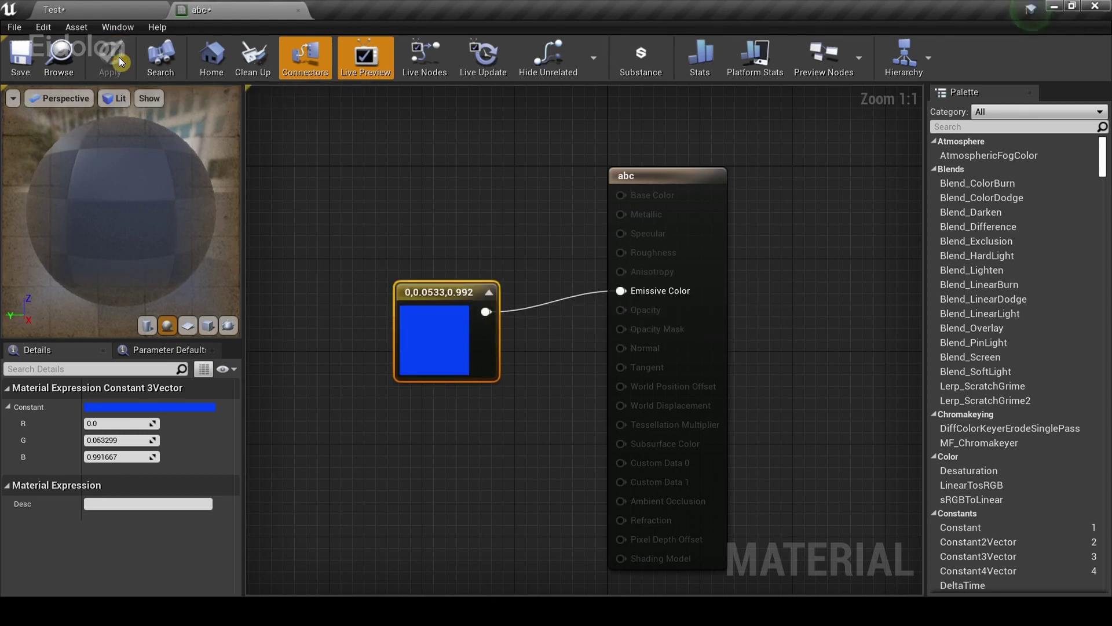
{"action": "left_click", "coordinate": [106, 17]}
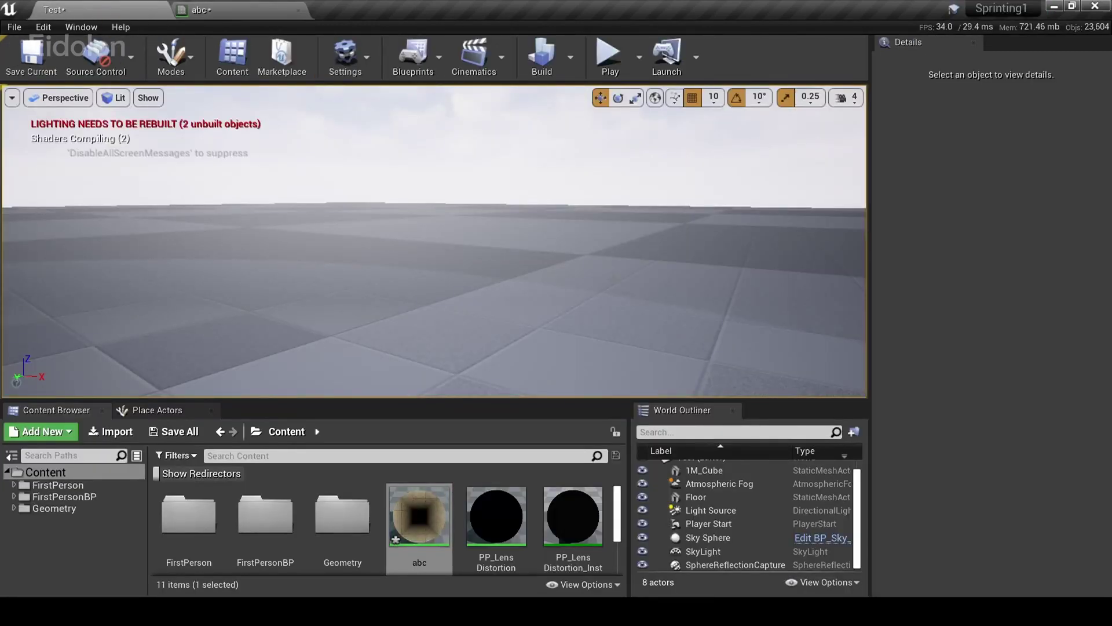
Search Place Actors for 'post pro' and drop a Post Process Volume into the level.
{"action": "right_click_drag", "start_coordinate": [611, 277], "coordinate": [611, 278]}
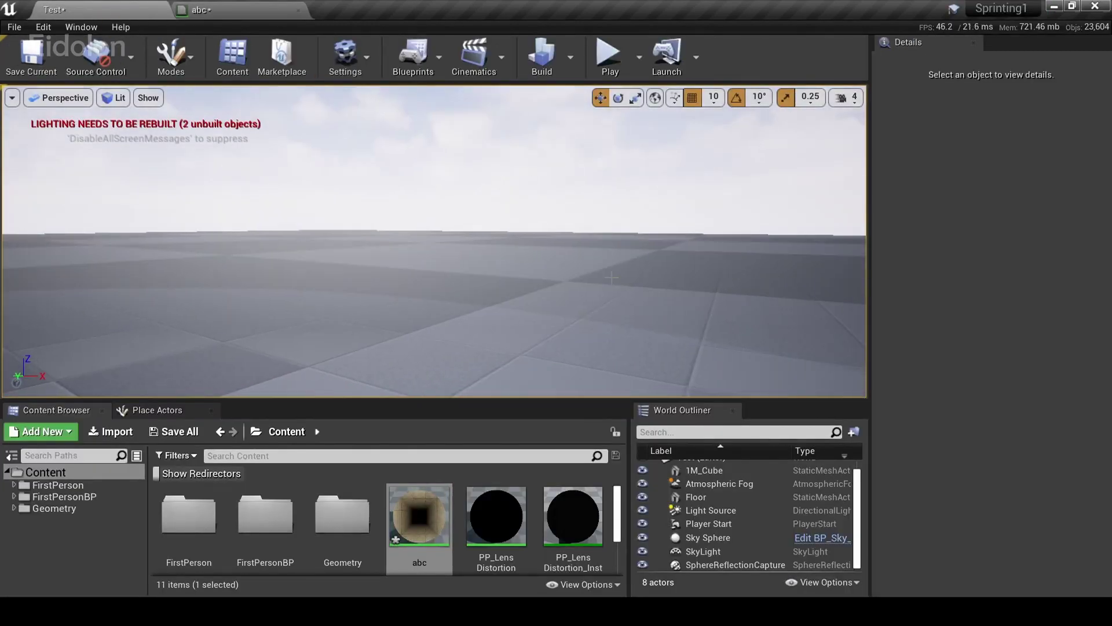
{"action": "left_click", "coordinate": [169, 410]}
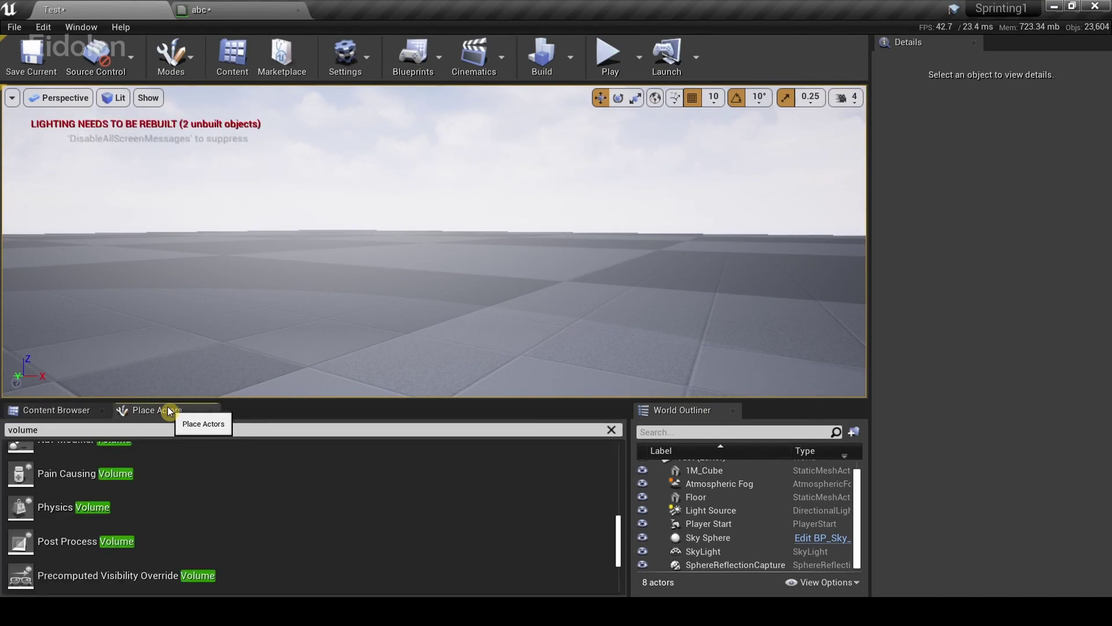
{"action": "left_click", "coordinate": [183, 428]}
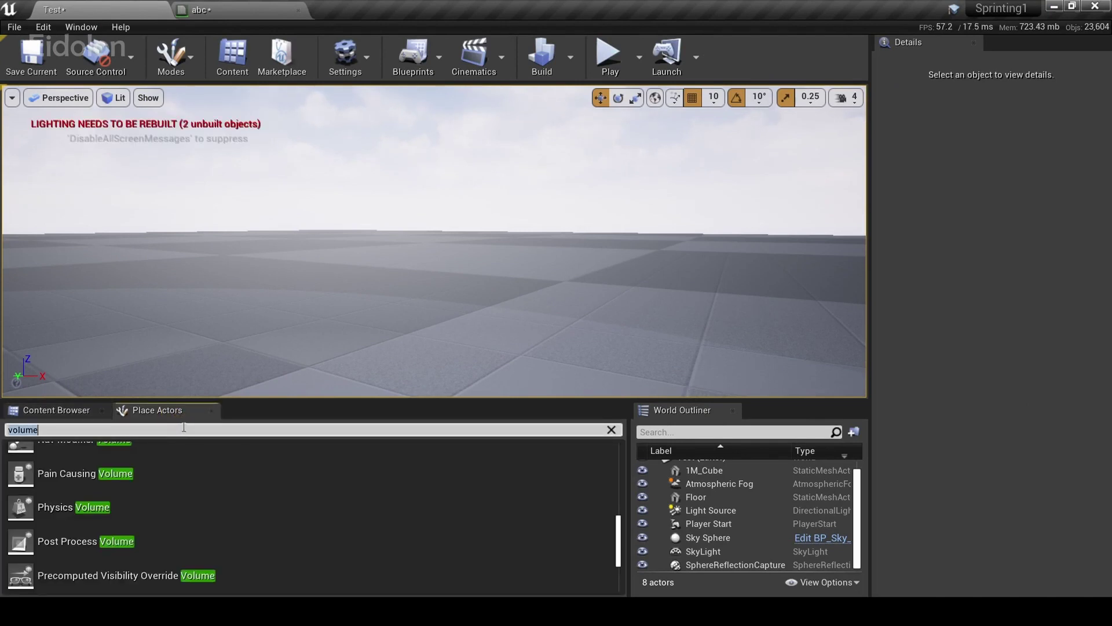
{"action": "key", "text": "BackSpace"}
{"action": "type", "text": "post pro"}
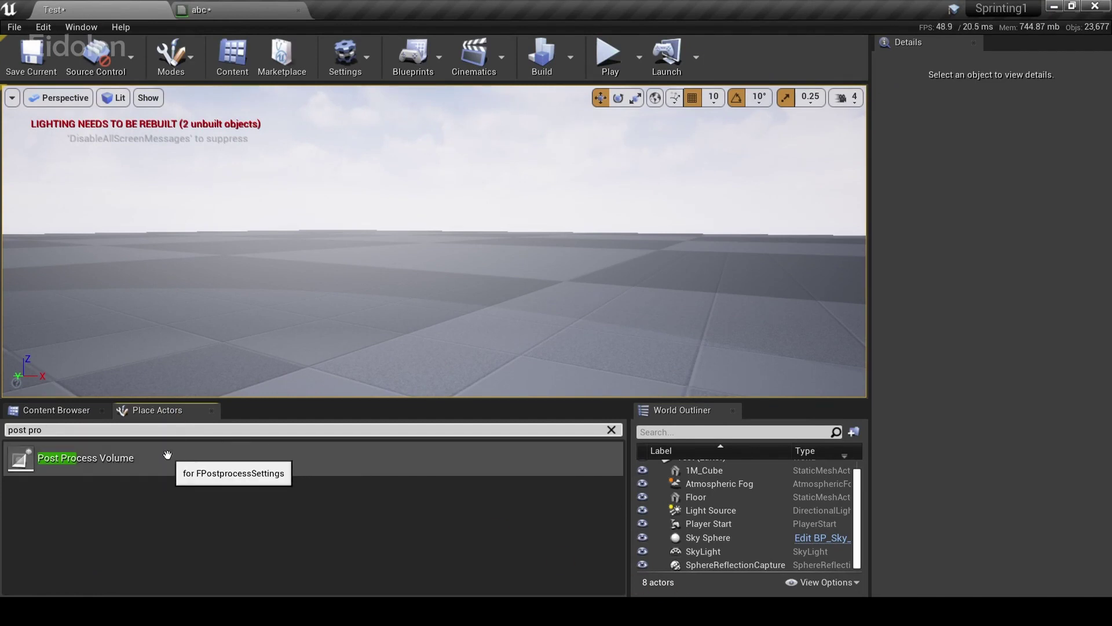
{"action": "left_click_drag", "start_coordinate": [157, 460], "coordinate": [439, 325]}
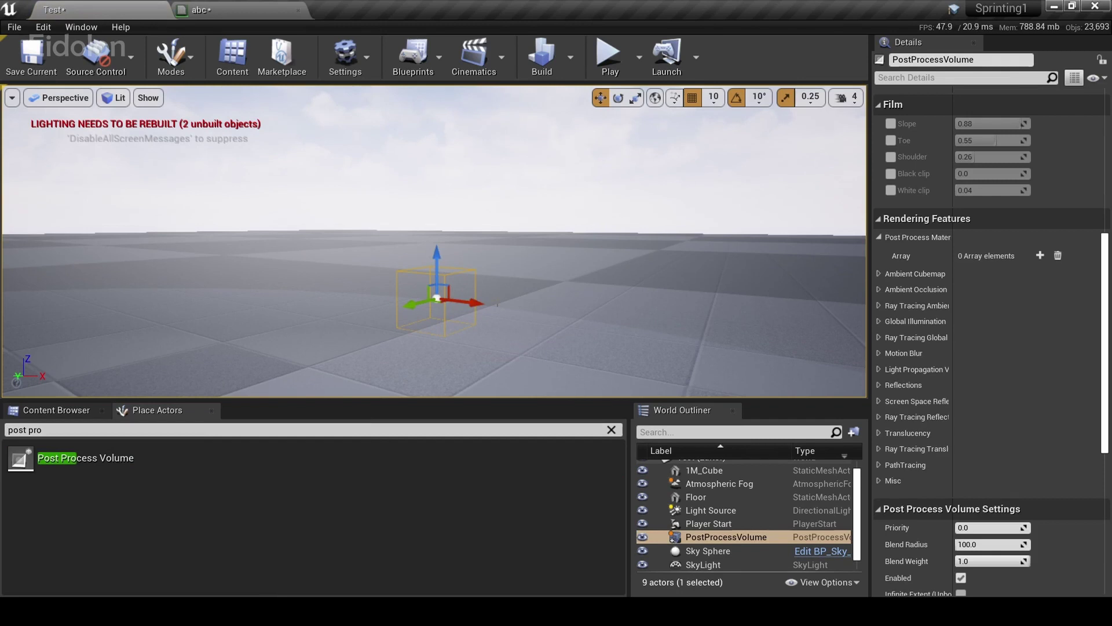
Raise the Post Process Volume above the floor along Z.
{"action": "key", "text": "r"}
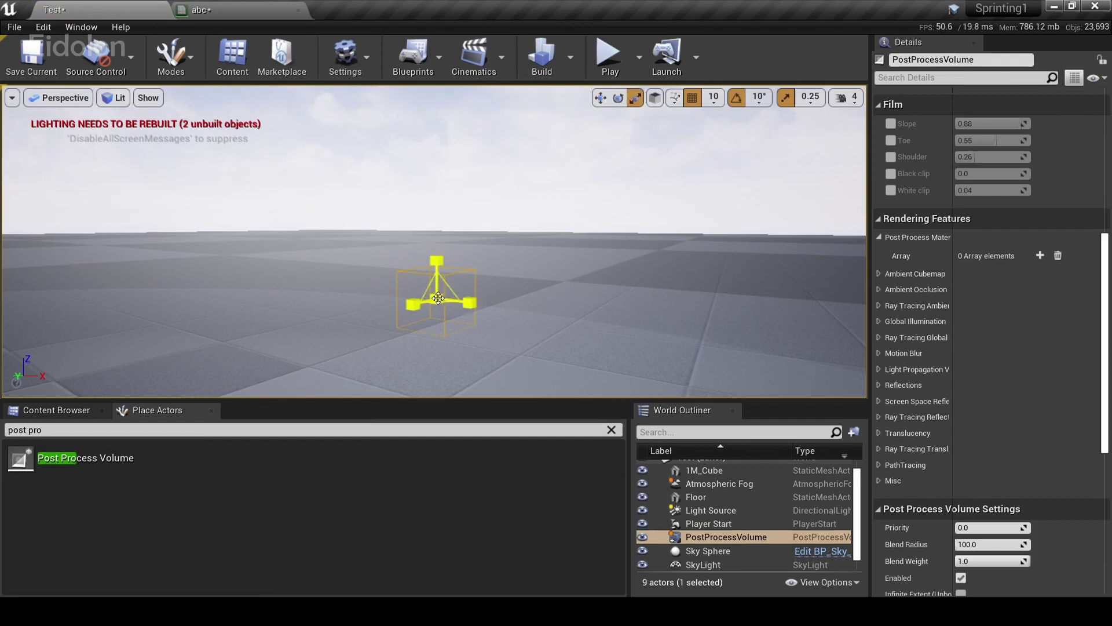
{"action": "key", "text": "e"}
{"action": "key", "text": "w"}
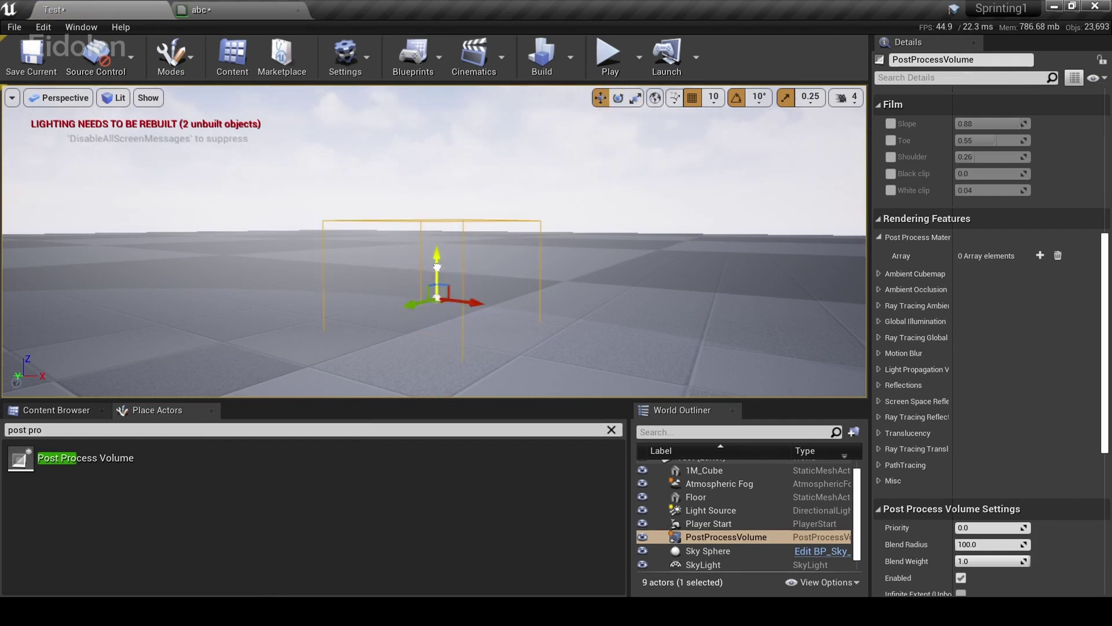
{"action": "left_click_drag", "start_coordinate": [437, 266], "coordinate": [437, 219]}
Select the PostProcessVolume and add a new Post Process Materials entry.
{"action": "left_click", "coordinate": [57, 410]}
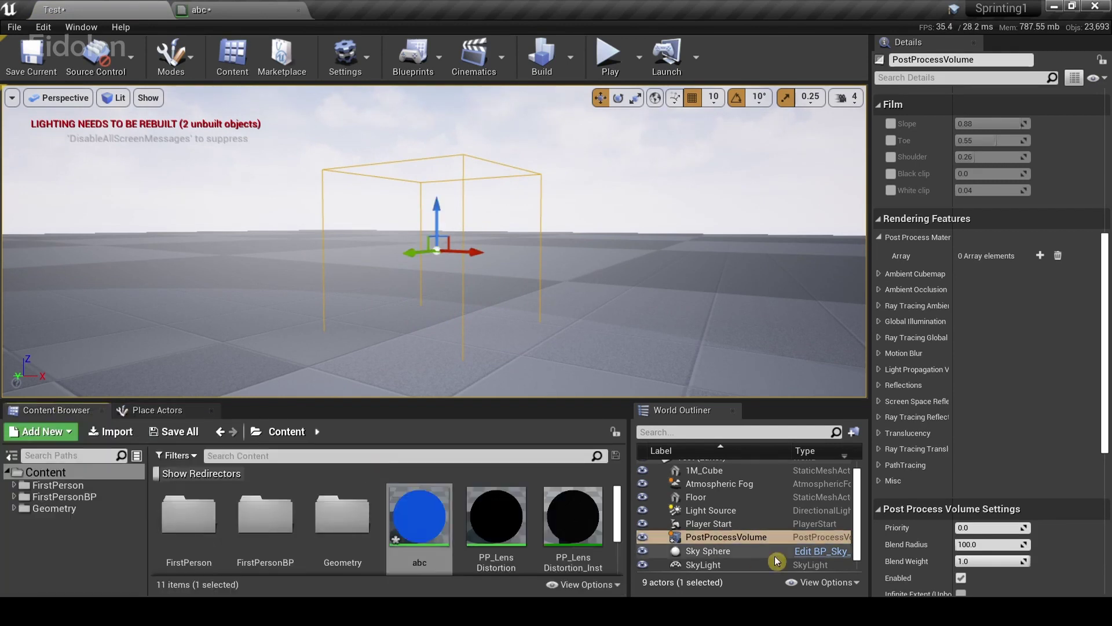
{"action": "left_click", "coordinate": [750, 534]}
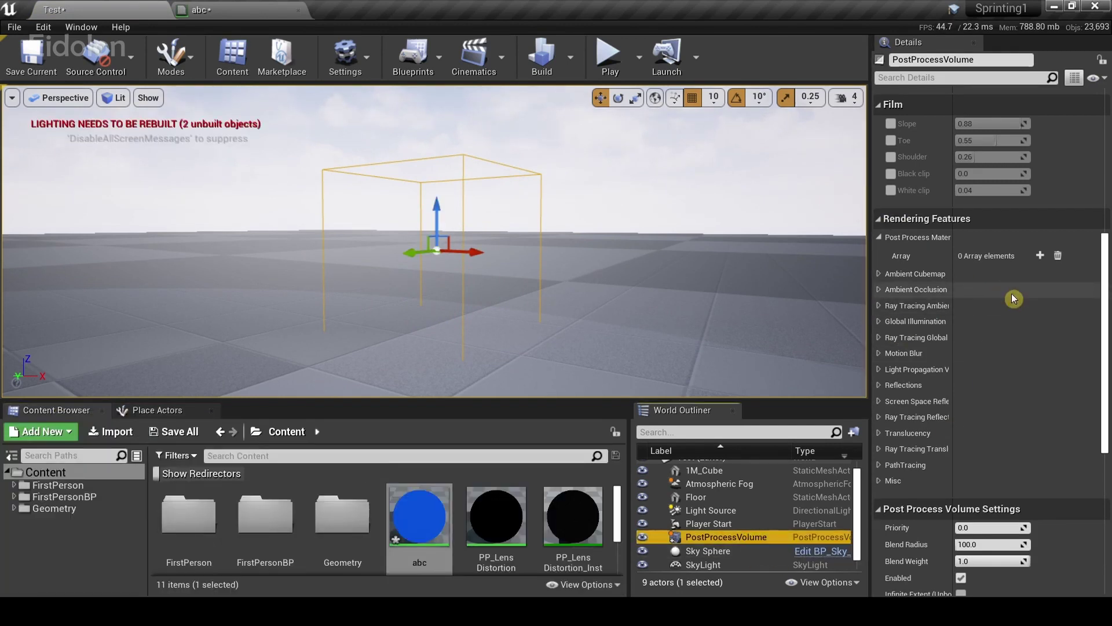
{"action": "scroll", "coordinate": [1011, 293], "scroll_direction": "up", "scroll_amount": 3}
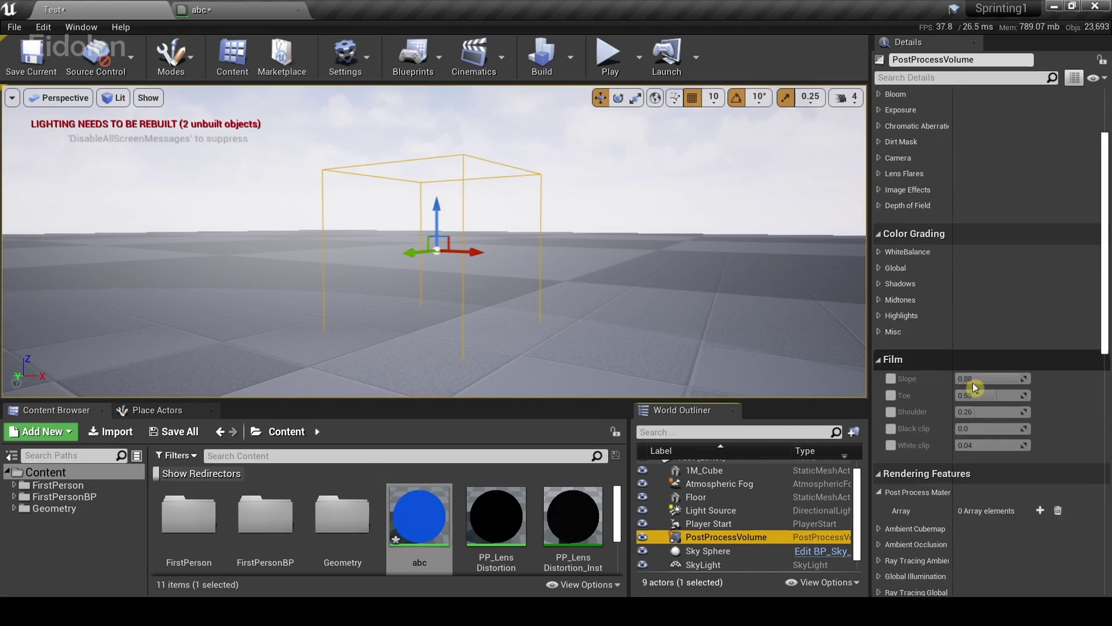
{"action": "scroll", "coordinate": [975, 387], "scroll_direction": "down", "scroll_amount": 3}
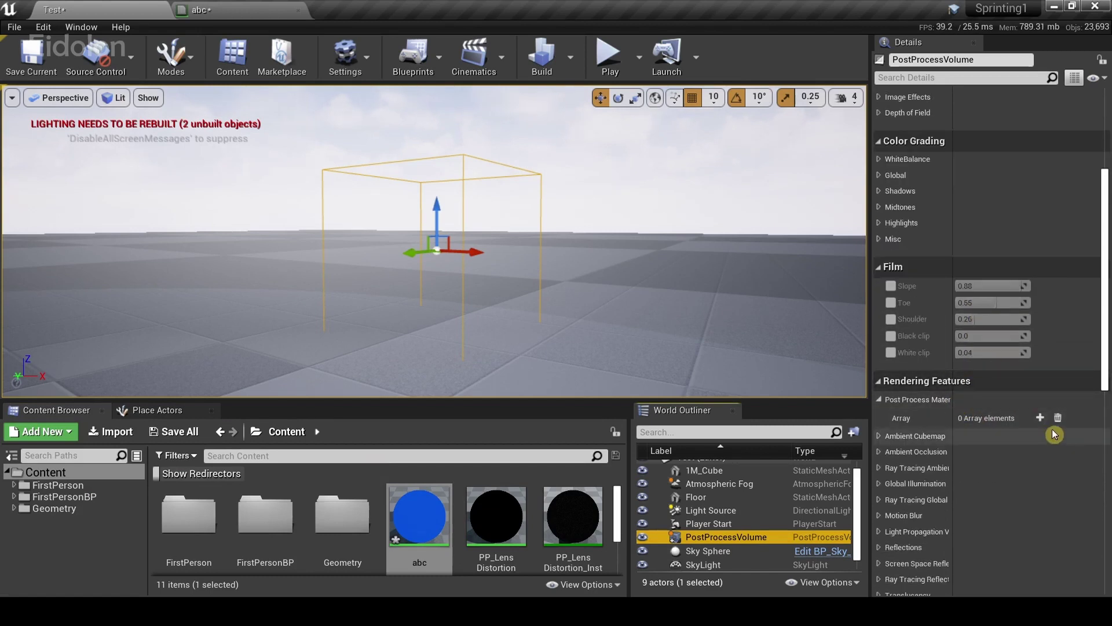
{"action": "left_click", "coordinate": [1040, 417]}
{"action": "left_click", "coordinate": [1023, 438]}
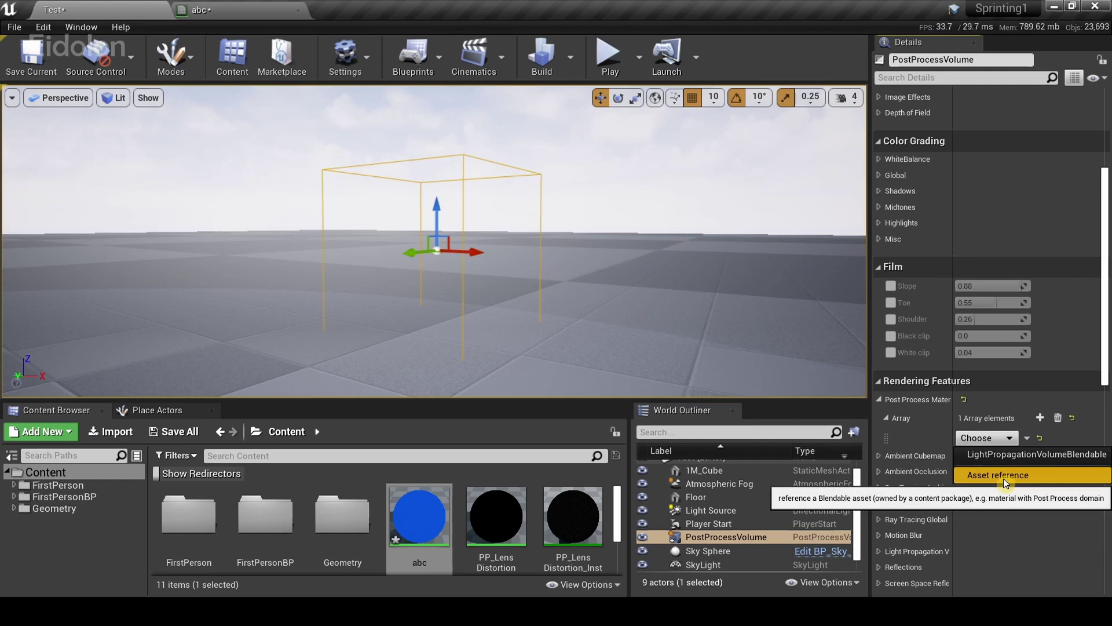
Make the entry an asset reference holding abc, then fly inside to preview the blue.
{"action": "left_click", "coordinate": [1003, 475]}
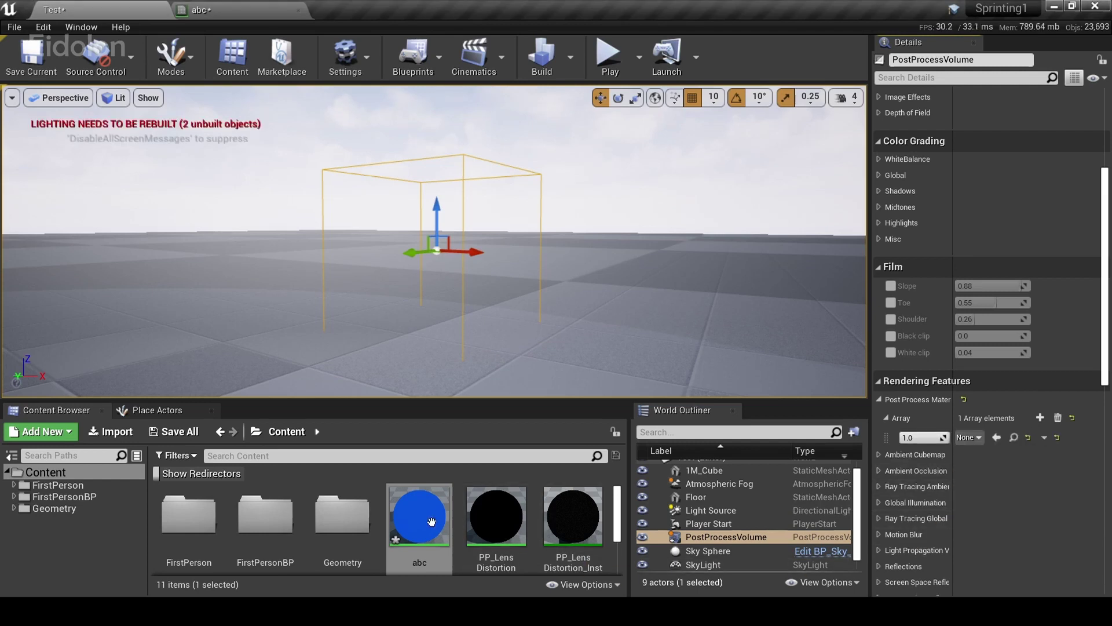
{"action": "left_click_drag", "start_coordinate": [431, 521], "coordinate": [970, 439]}
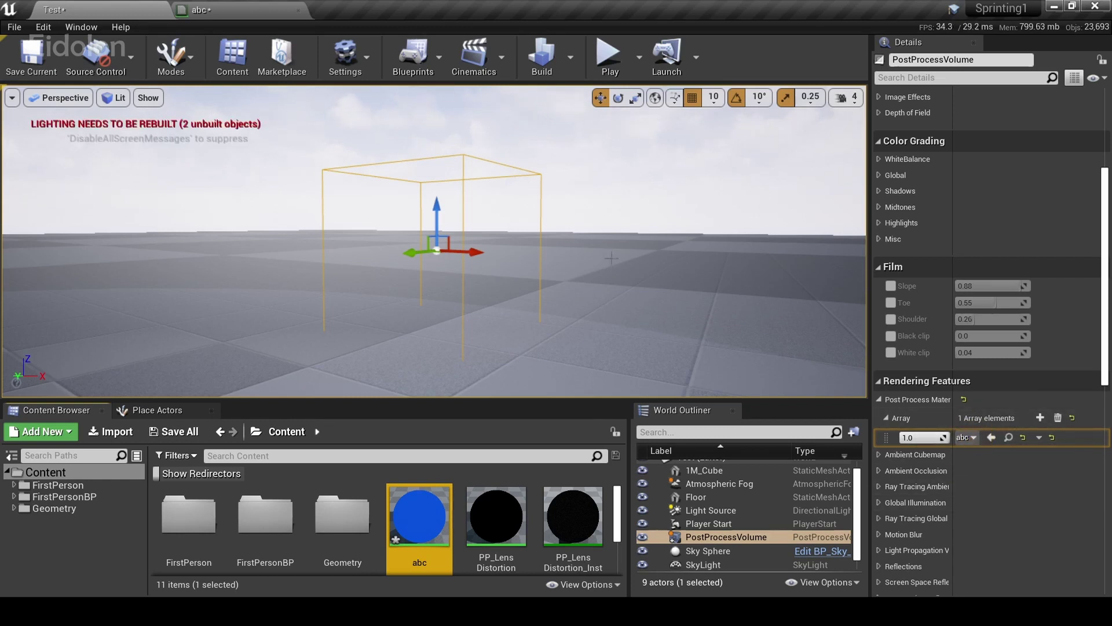
{"action": "left_click_drag", "start_coordinate": [612, 258], "coordinate": [435, 269]}
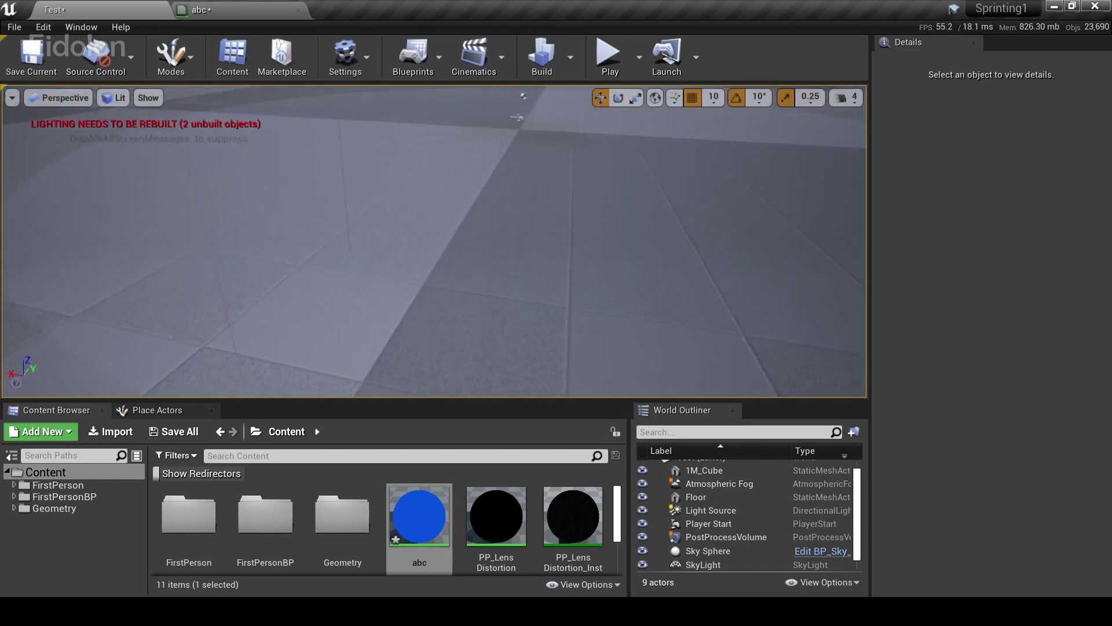
In abc's graph, break the Constant3Vector link to Emissive Color.
{"action": "left_click", "coordinate": [230, 6]}
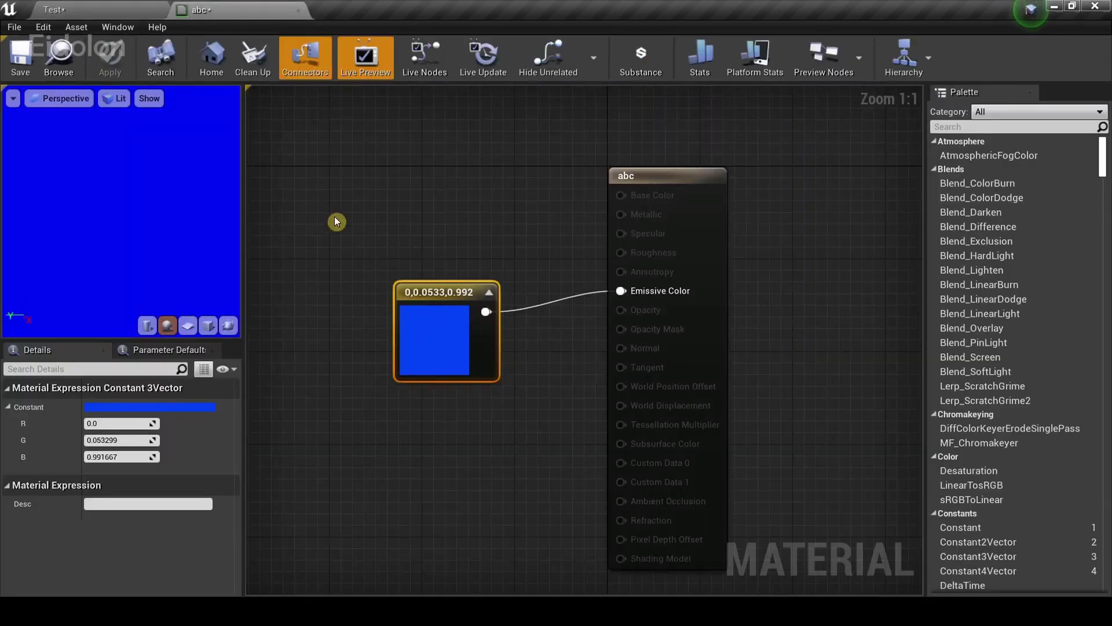
{"action": "left_click", "coordinate": [553, 302], "text": "alt"}
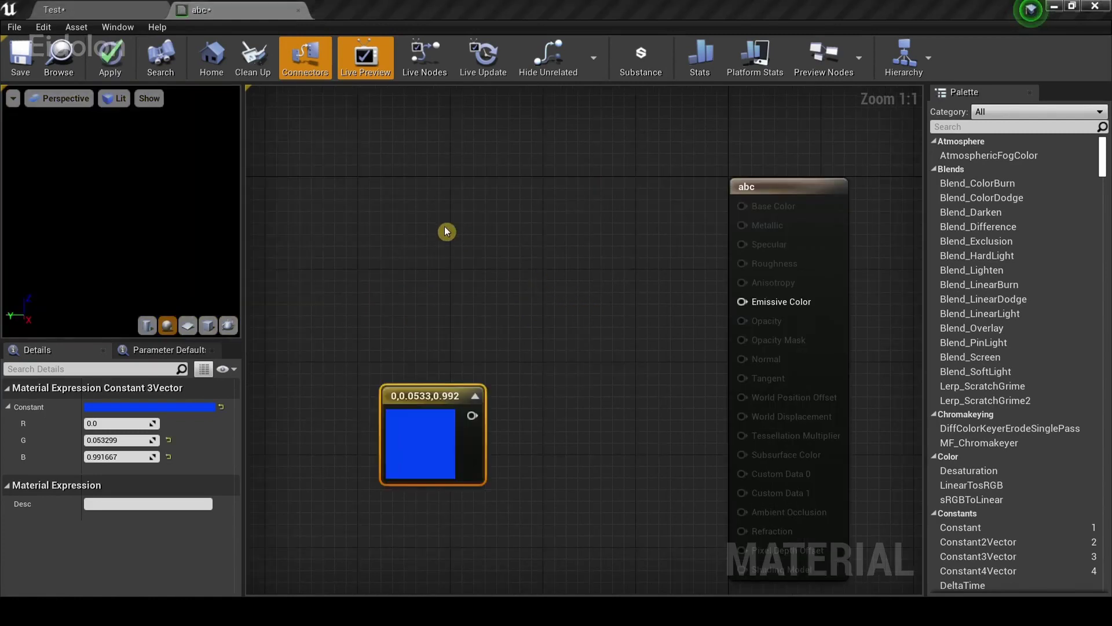
Search 'scenetex' to add a SceneTexture node reading SceneColor to abc's graph.
{"action": "right_click_drag", "start_coordinate": [447, 231], "coordinate": [521, 308]}
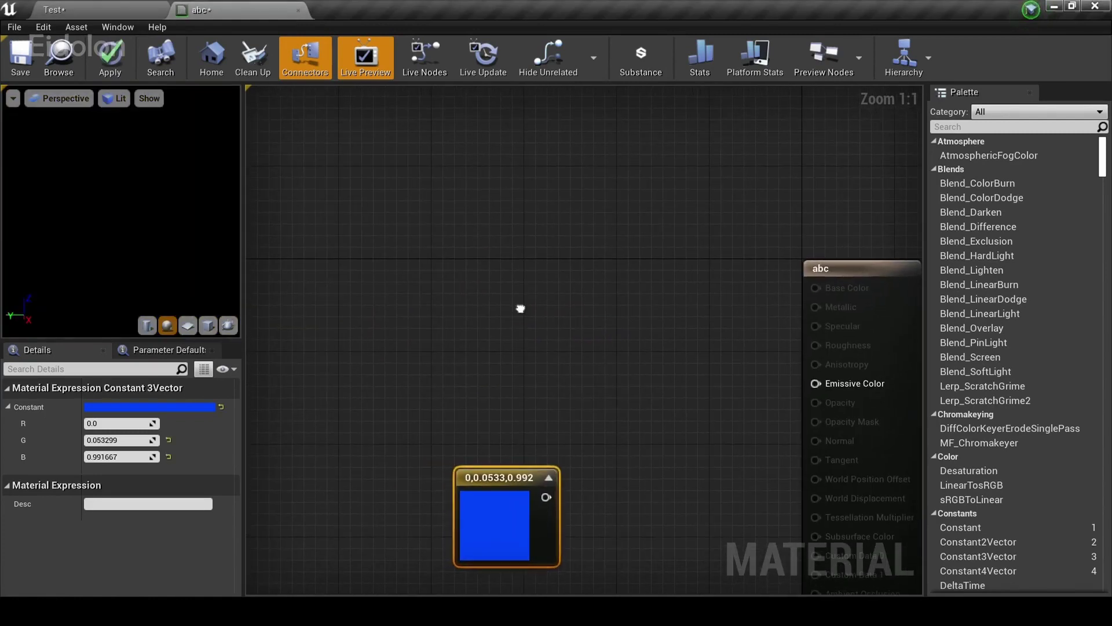
{"action": "right_click", "coordinate": [501, 279]}
{"action": "type", "text": "sc"}
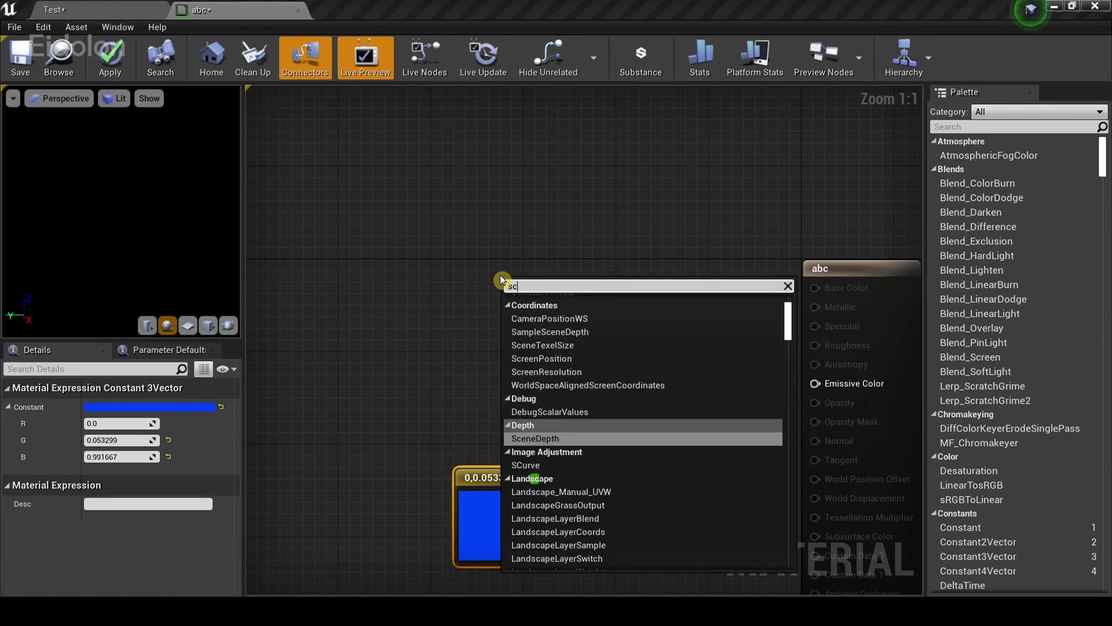
{"action": "type", "text": "enete"}
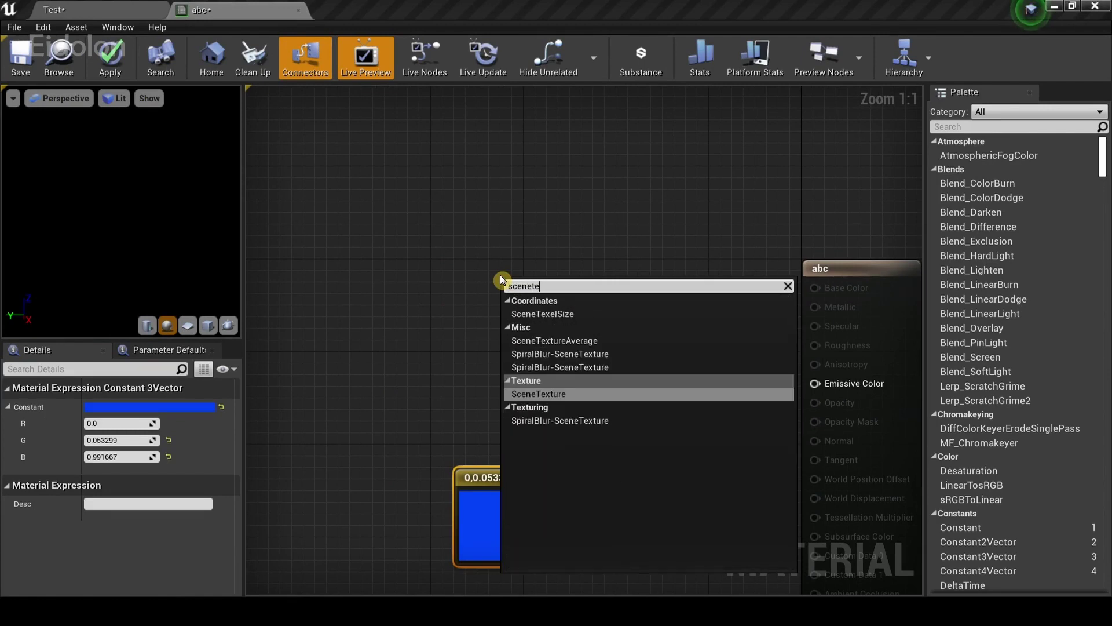
{"action": "type", "text": "x"}
{"action": "key", "text": "Return"}
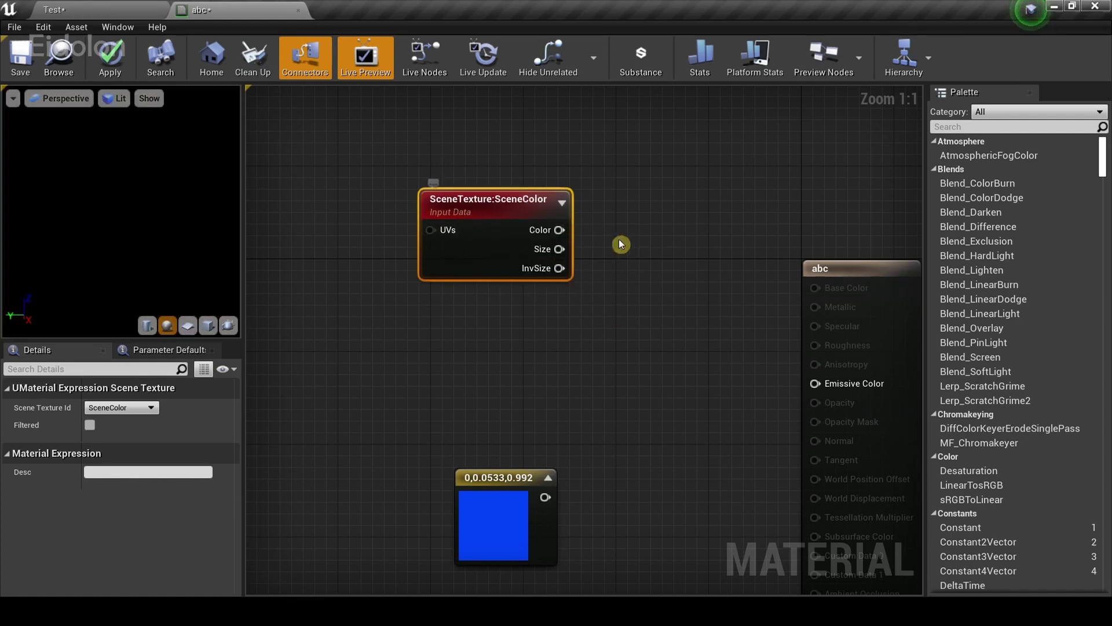
{"action": "right_click_drag", "start_coordinate": [692, 293], "coordinate": [661, 290]}
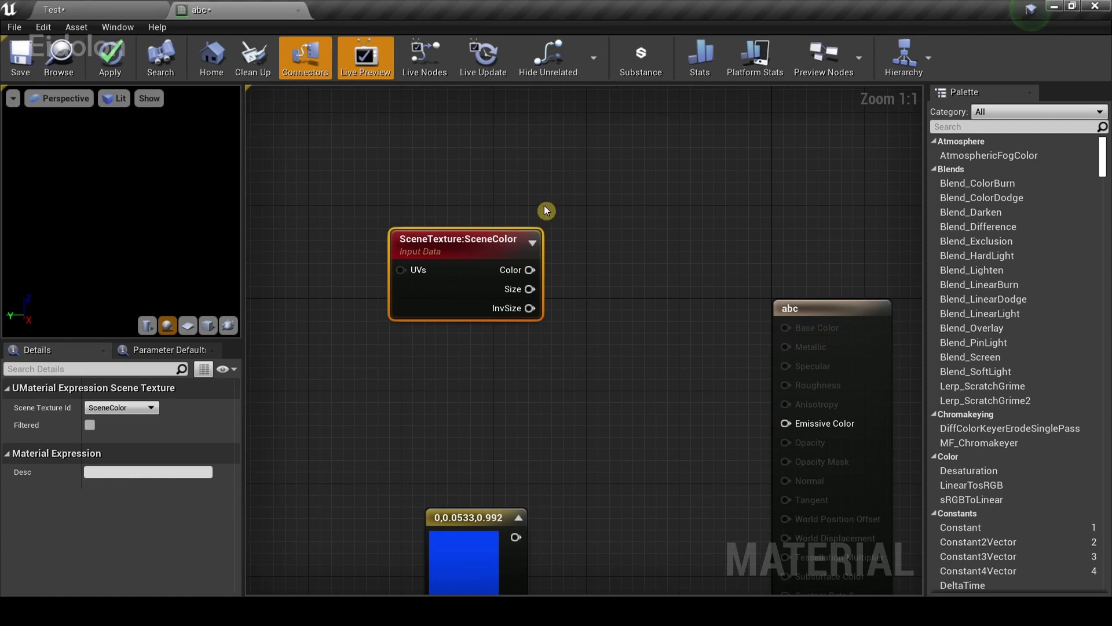
{"action": "left_click", "coordinate": [104, 10]}
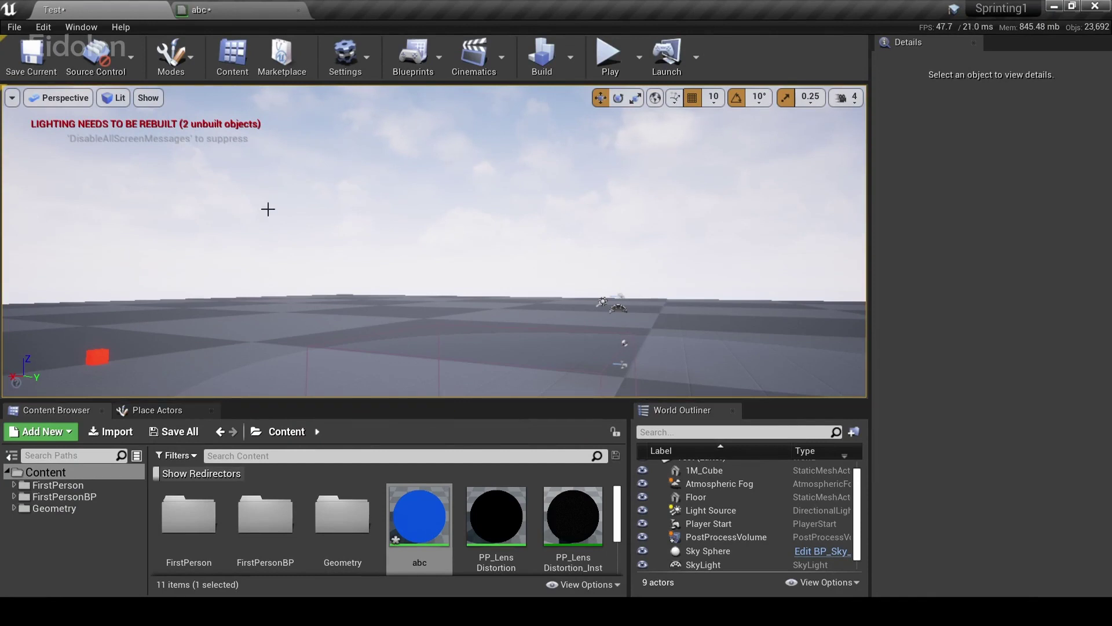
{"action": "left_click", "coordinate": [255, 9]}
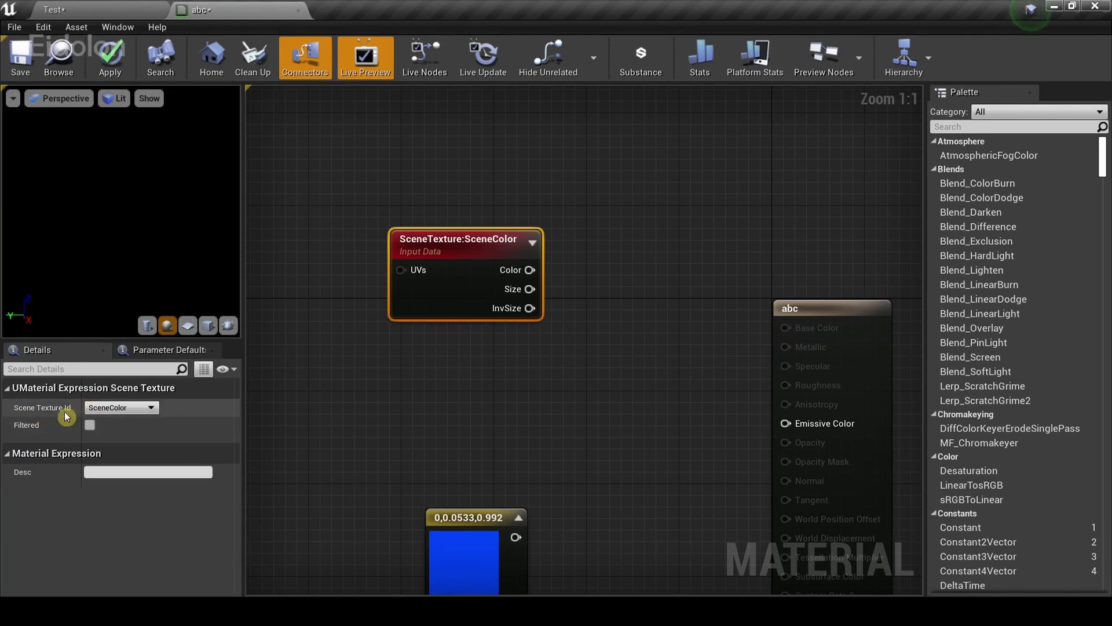
Switch the SceneTexture node's Scene Texture Id to PostProcessInput0 and move it left.
{"action": "left_click", "coordinate": [124, 408]}
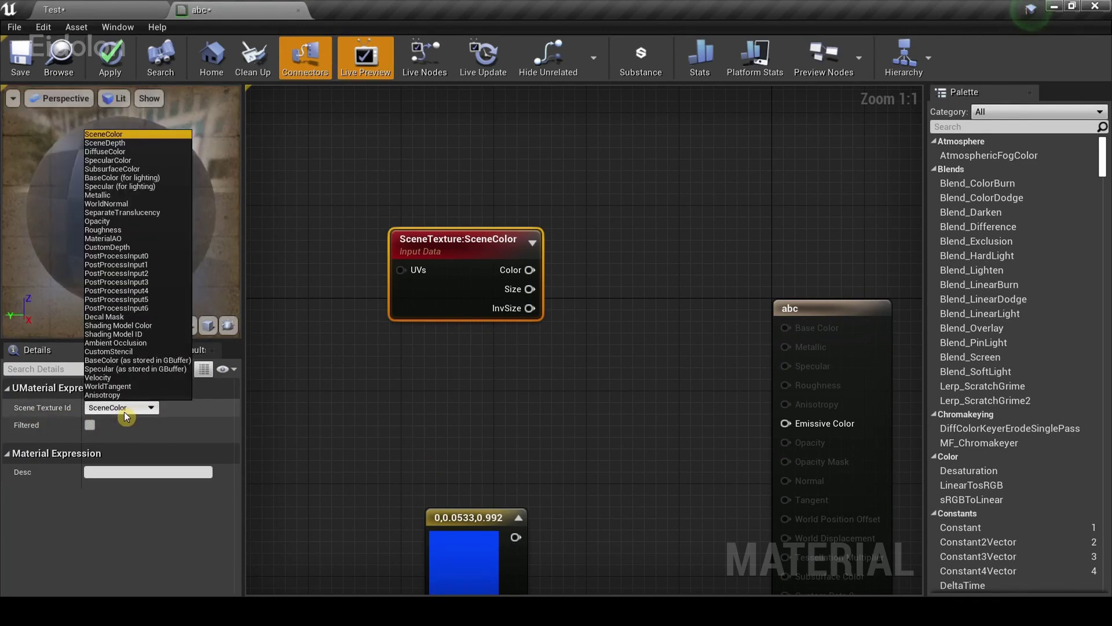
{"action": "left_click", "coordinate": [152, 256]}
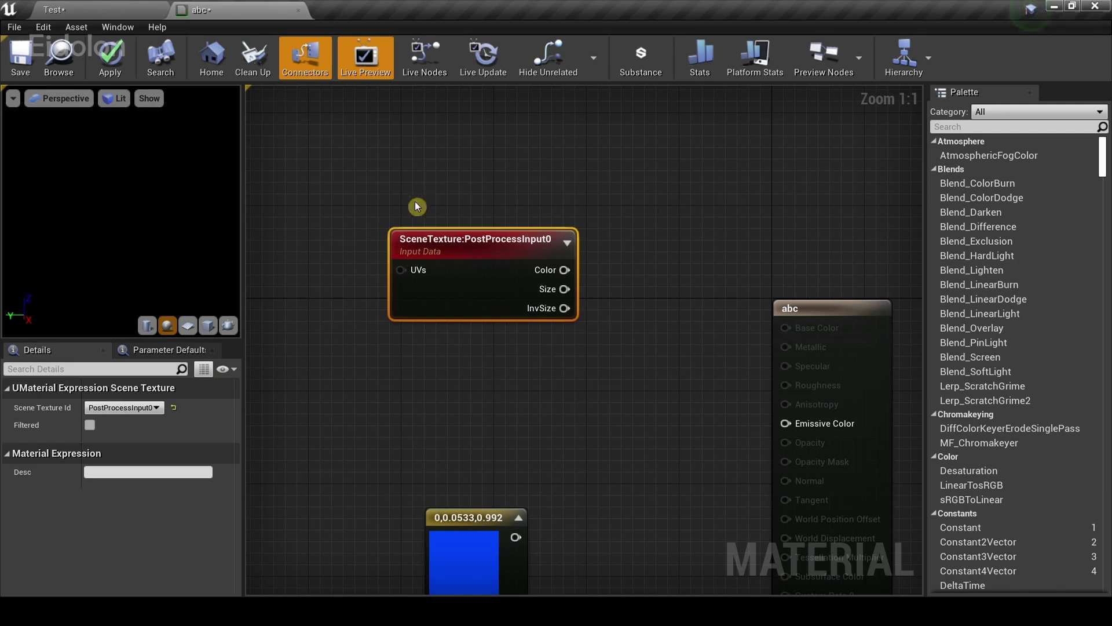
{"action": "right_click_drag", "start_coordinate": [418, 206], "coordinate": [525, 262]}
{"action": "left_click_drag", "start_coordinate": [583, 337], "coordinate": [363, 322]}
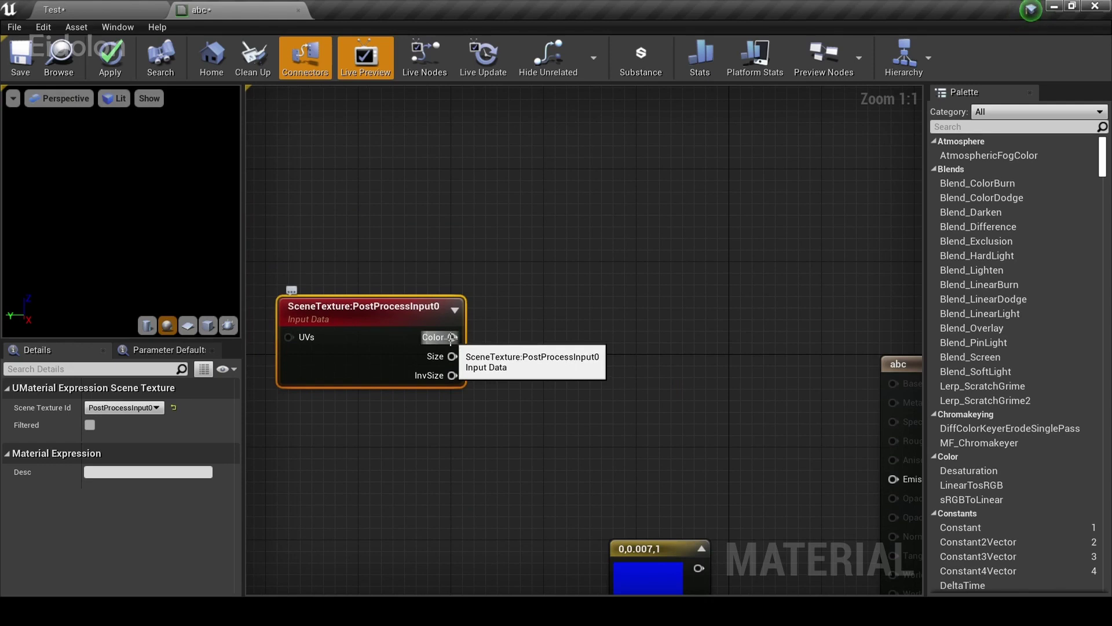
Feed the SceneTexture Color into a new ComponentMask set to keep R, G and B.
{"action": "left_click_drag", "start_coordinate": [451, 337], "coordinate": [551, 337]}
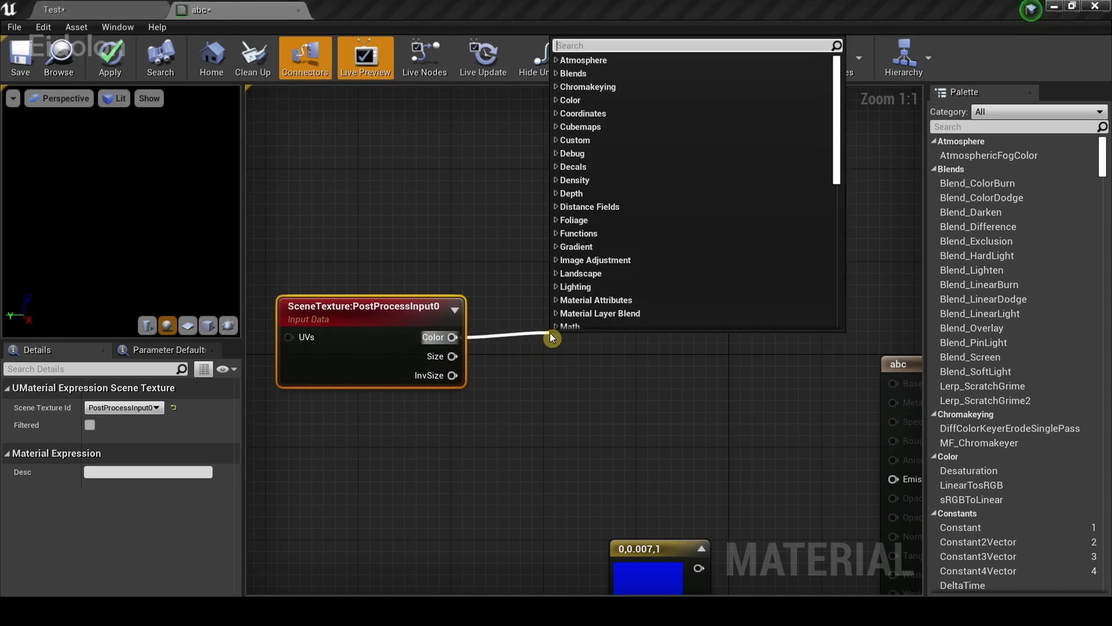
{"action": "type", "text": "compo"}
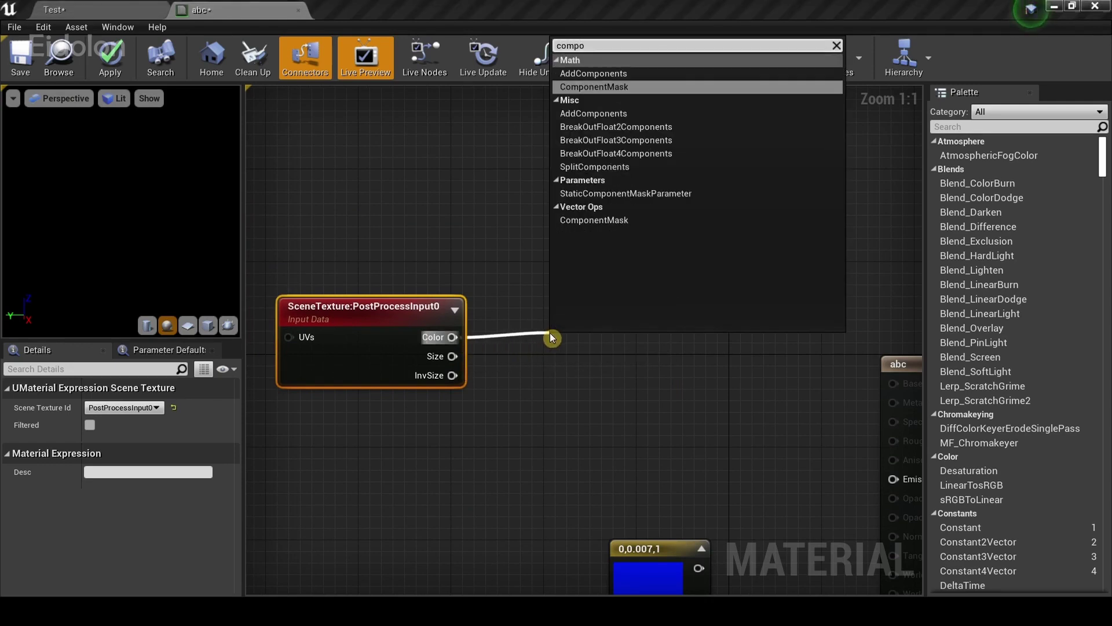
{"action": "key", "text": "Return"}
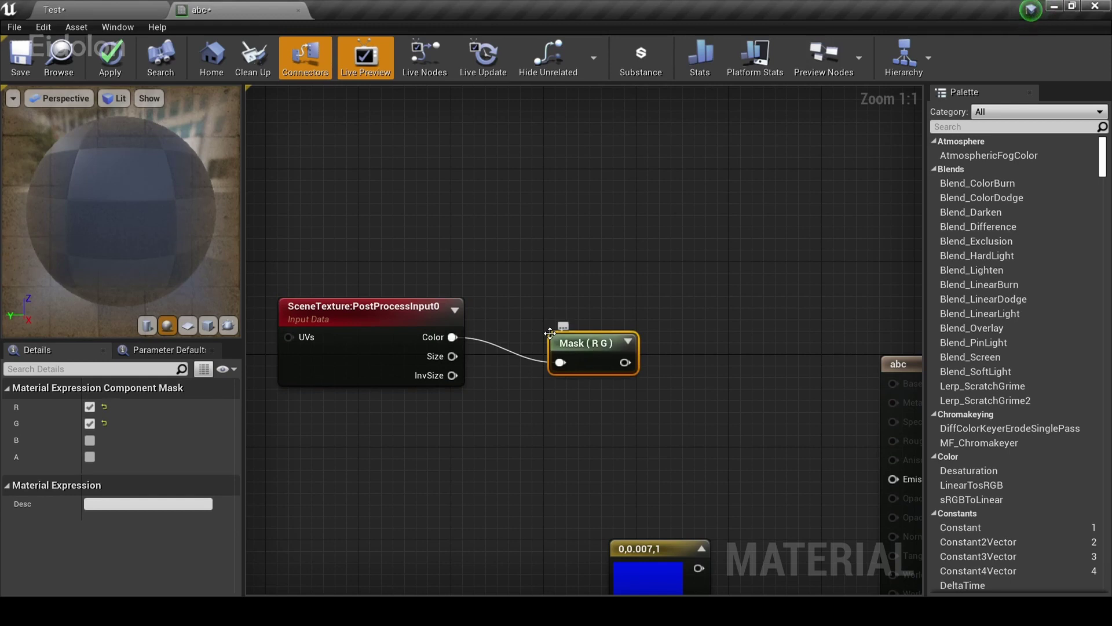
{"action": "left_click_drag", "start_coordinate": [579, 354], "coordinate": [586, 324]}
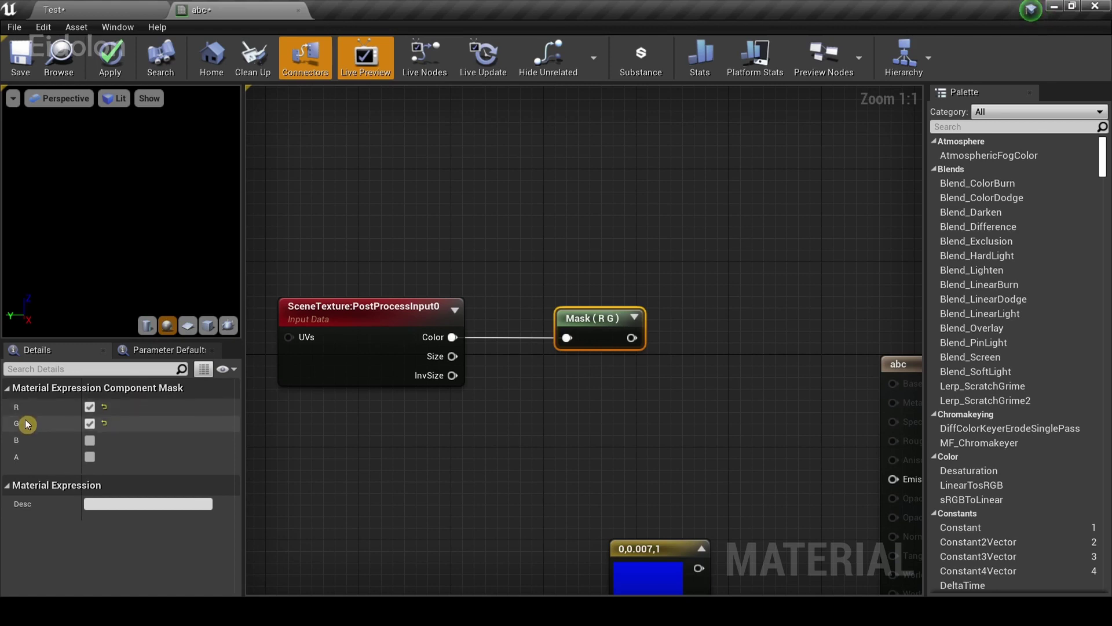
{"action": "left_click", "coordinate": [90, 441]}
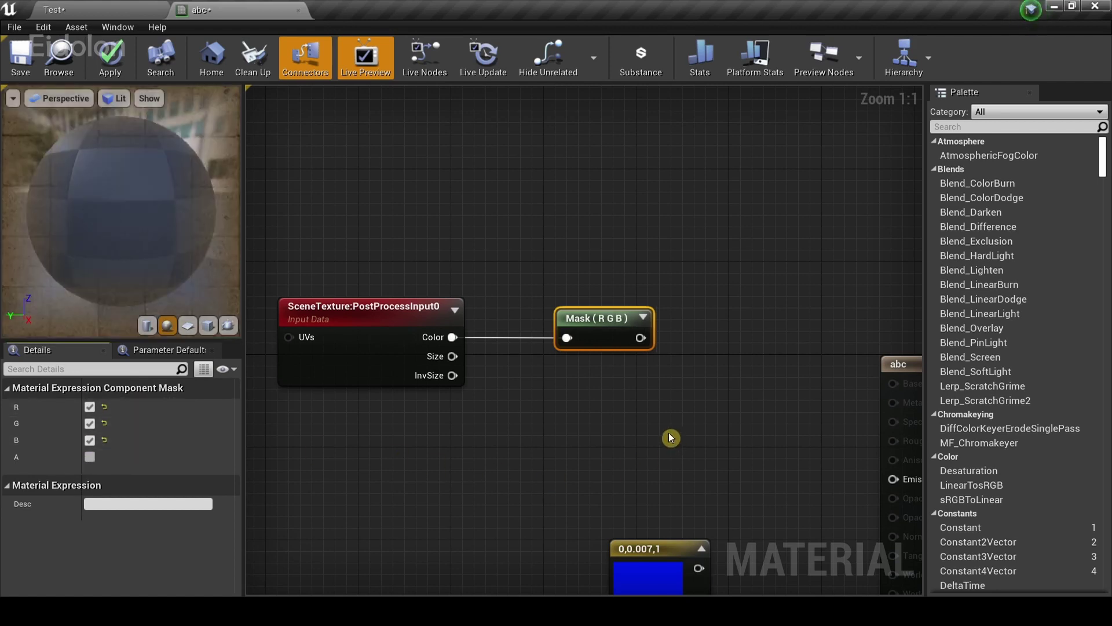
{"action": "right_click_drag", "start_coordinate": [671, 438], "coordinate": [628, 459]}
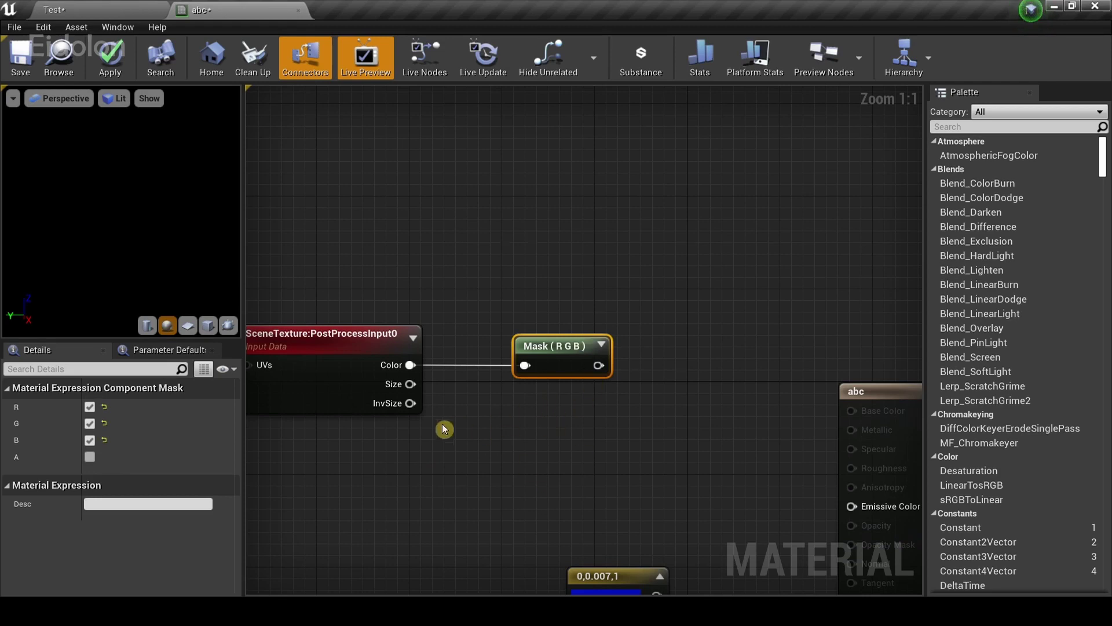
{"action": "right_click_drag", "start_coordinate": [541, 490], "coordinate": [606, 451]}
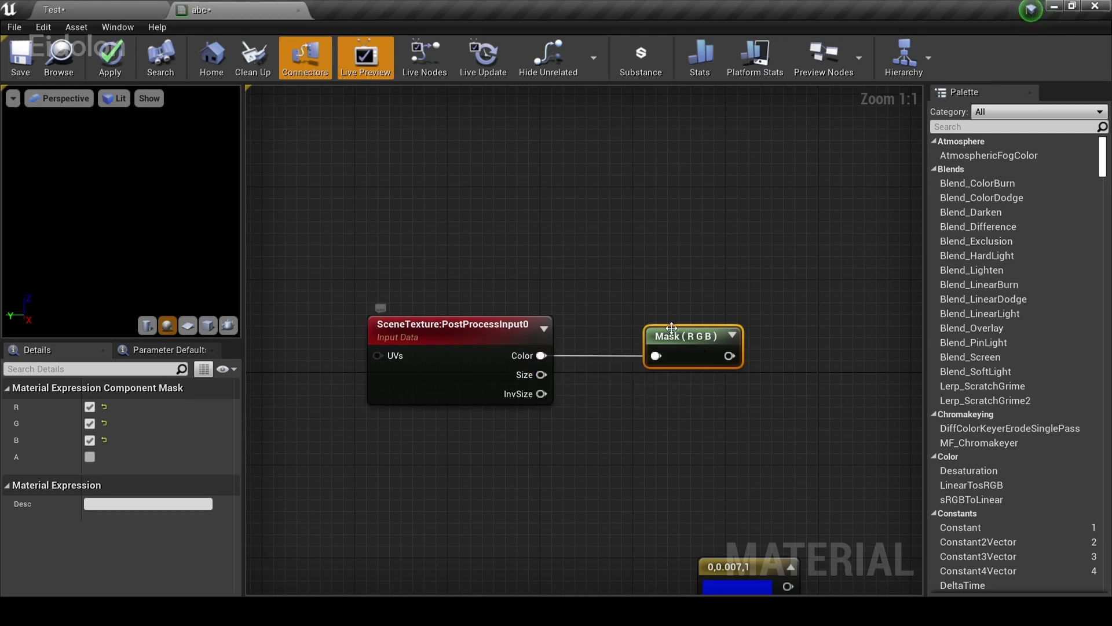
{"action": "right_click_drag", "start_coordinate": [672, 328], "coordinate": [605, 267]}
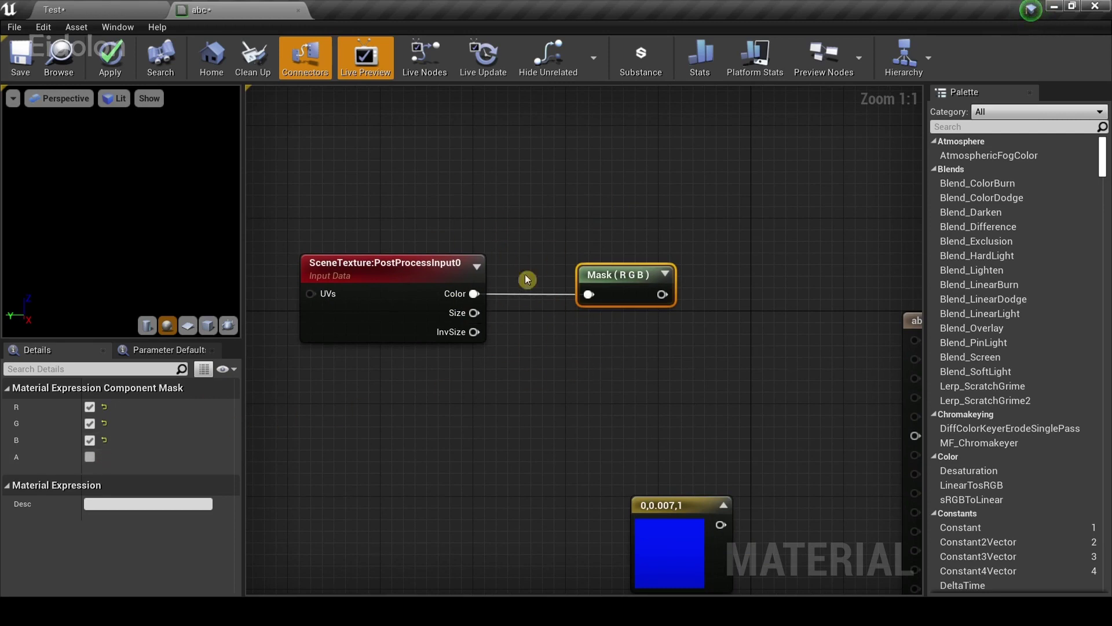
{"action": "right_click_drag", "start_coordinate": [675, 388], "coordinate": [607, 343]}
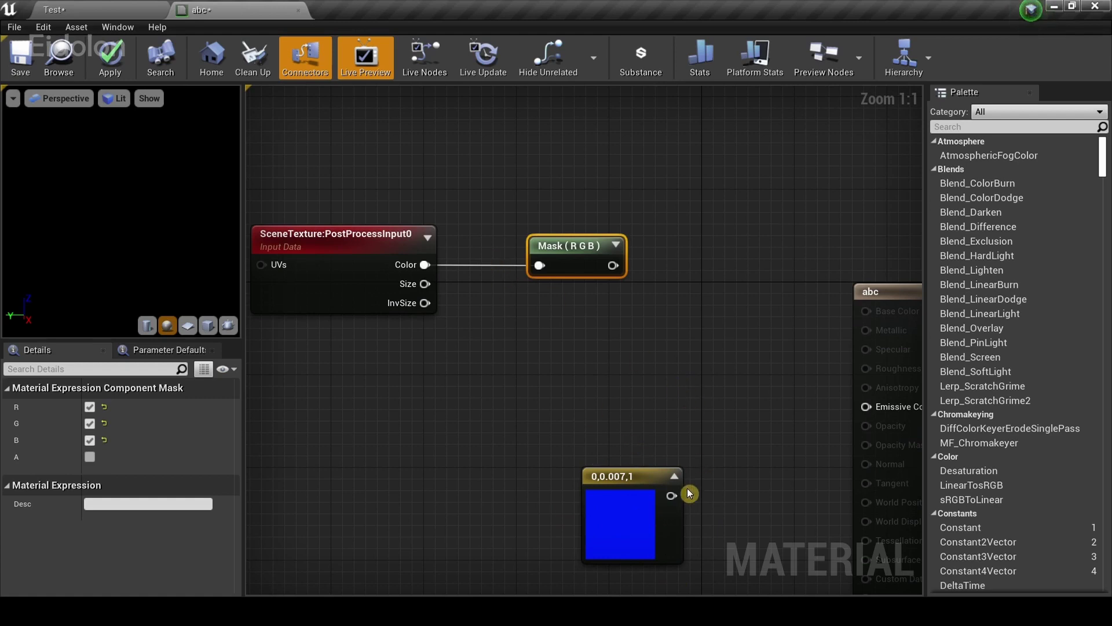
{"action": "right_click_drag", "start_coordinate": [716, 384], "coordinate": [667, 402]}
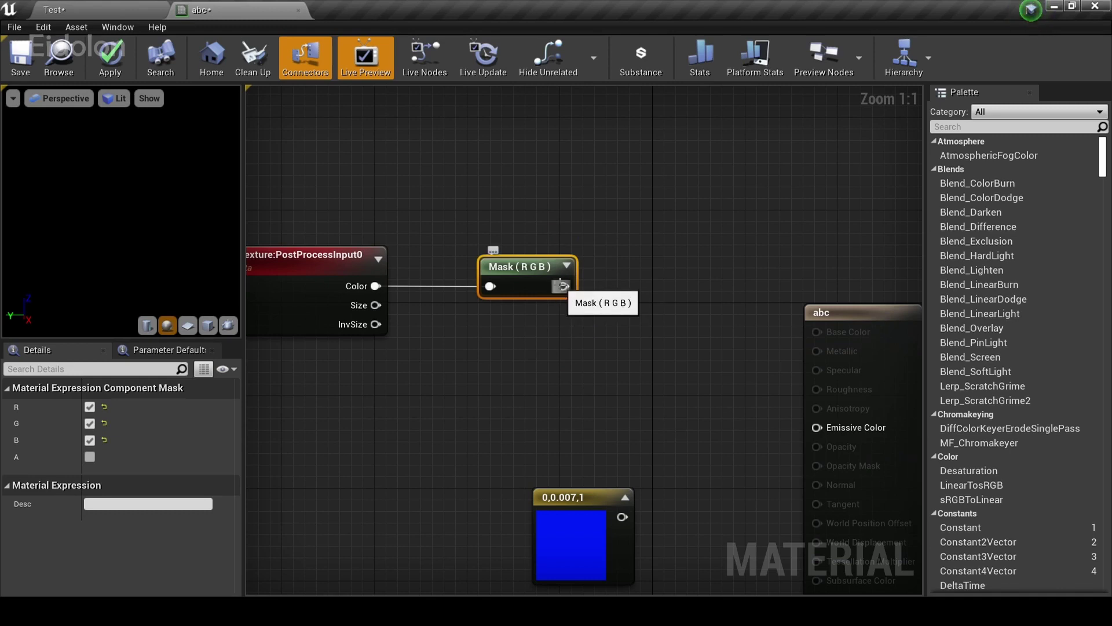
Add a Lerp node wired from the Component Mask output.
{"action": "left_click_drag", "start_coordinate": [562, 286], "coordinate": [665, 364]}
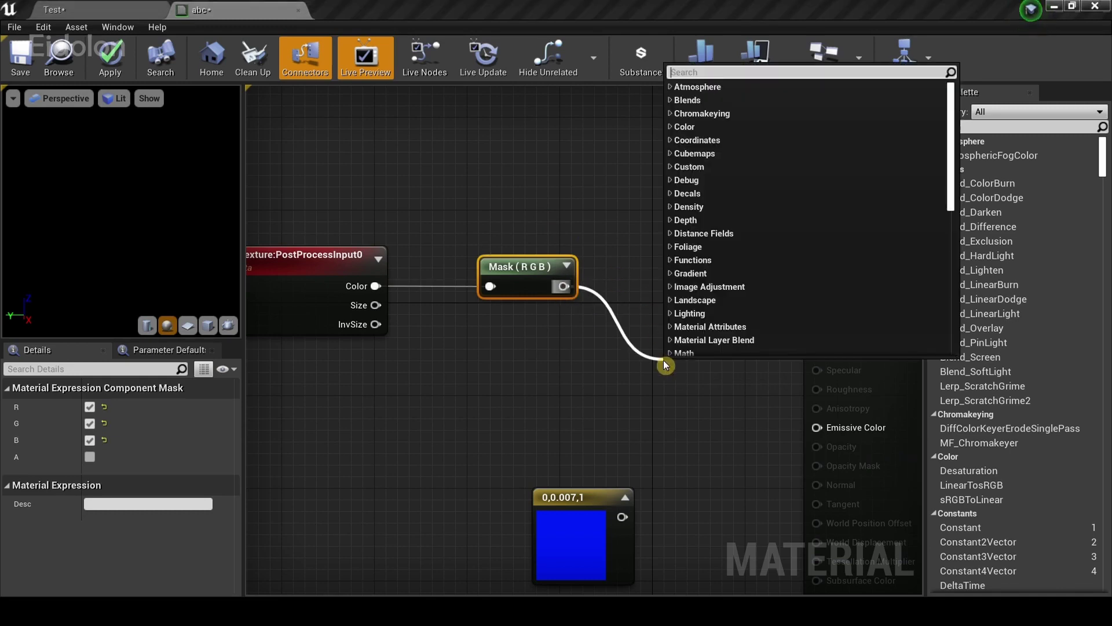
{"action": "type", "text": "lerp"}
{"action": "key", "text": "Return"}
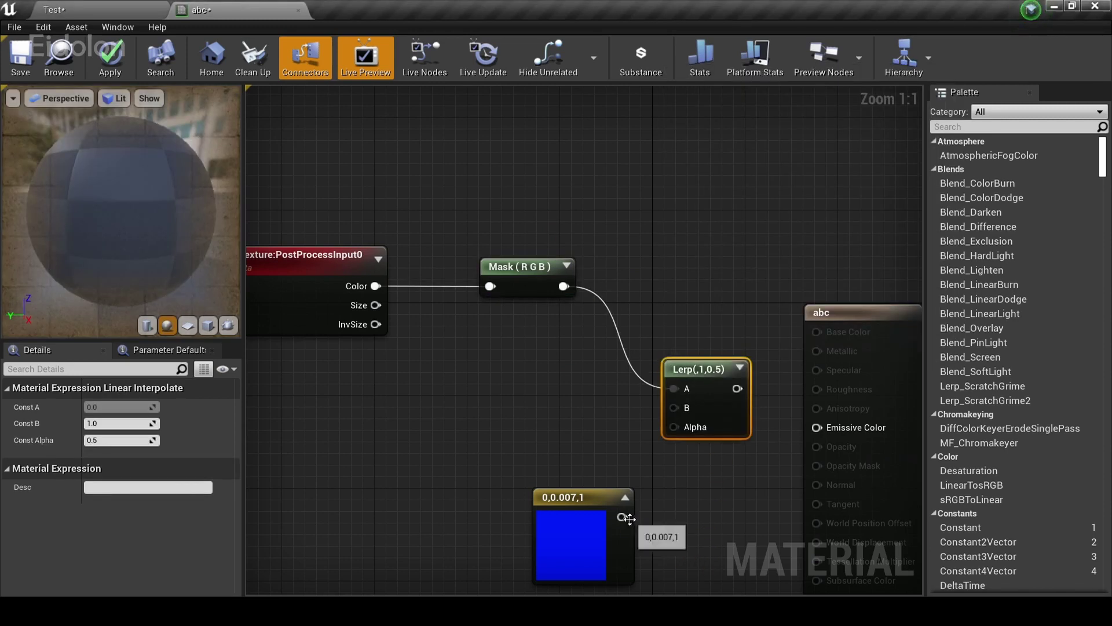
Wire the blue constant to Lerp B and the mask to A, then route the Lerp into Emissive Color.
{"action": "left_click_drag", "start_coordinate": [622, 516], "coordinate": [673, 408]}
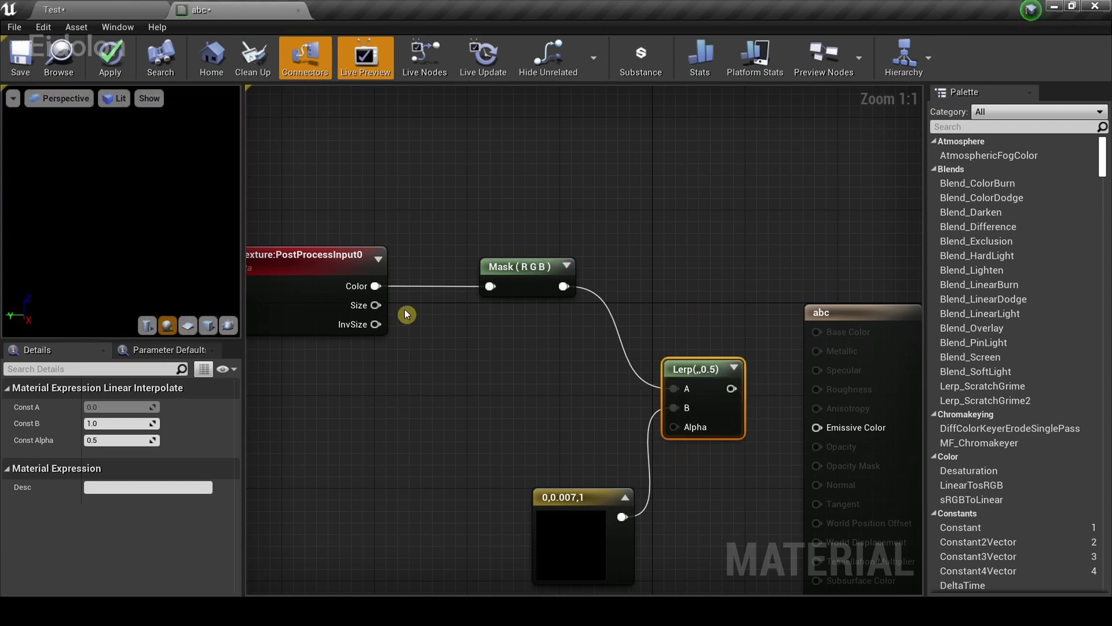
{"action": "left_click_drag", "start_coordinate": [373, 287], "coordinate": [675, 389]}
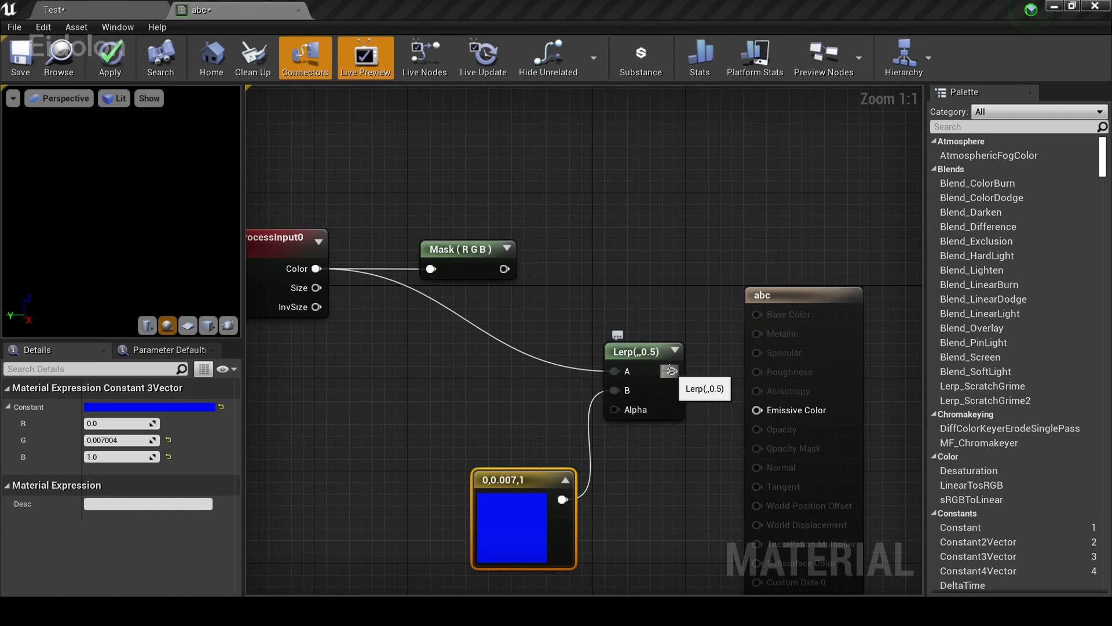
{"action": "left_click_drag", "start_coordinate": [670, 371], "coordinate": [763, 411]}
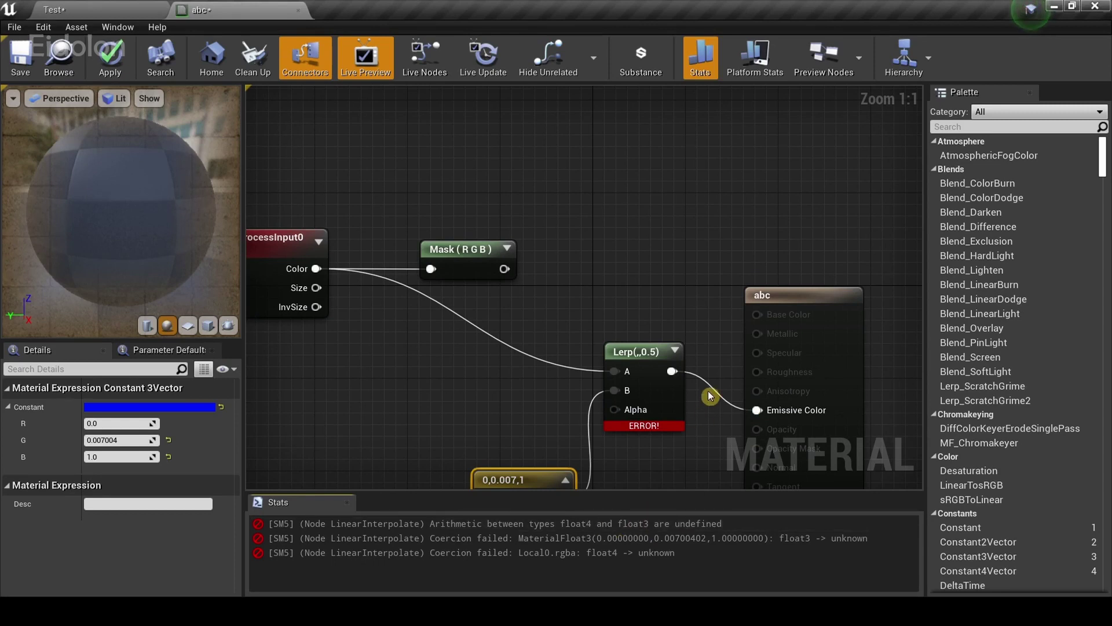
{"action": "left_click", "coordinate": [672, 371], "text": "alt"}
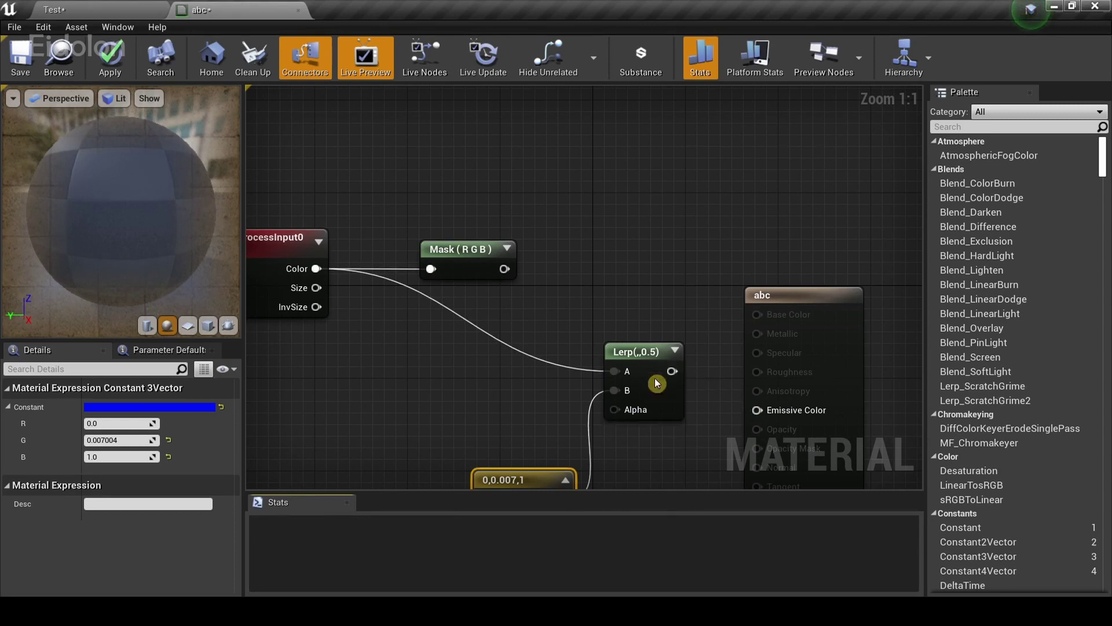
{"action": "left_click_drag", "start_coordinate": [504, 268], "coordinate": [759, 410]}
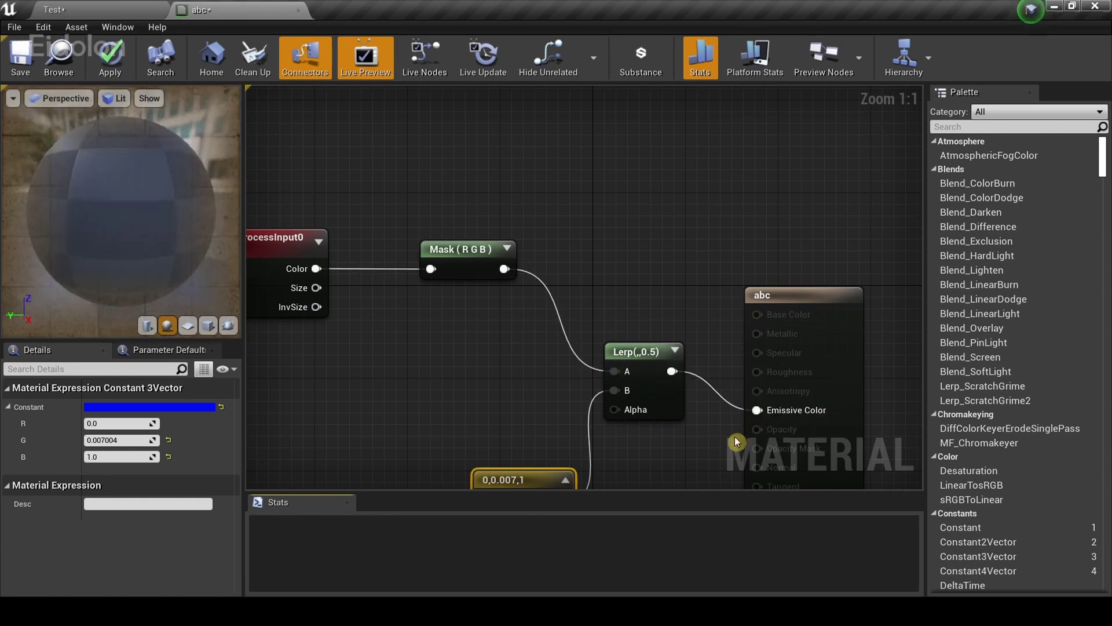
{"action": "left_click", "coordinate": [348, 502]}
{"action": "right_click_drag", "start_coordinate": [459, 437], "coordinate": [530, 366]}
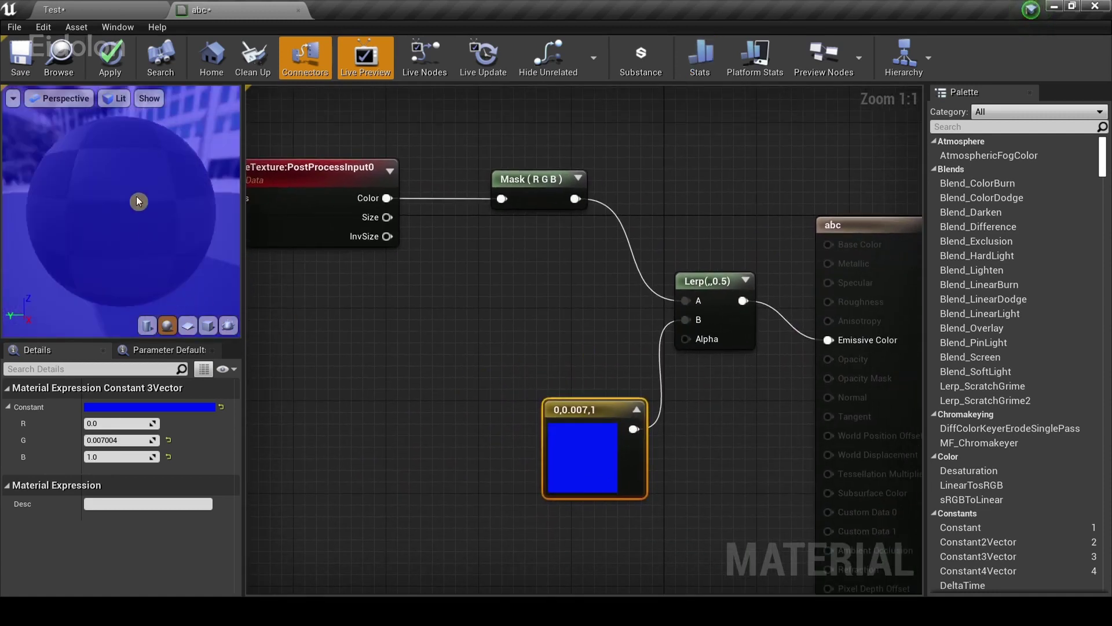
{"action": "left_click_drag", "start_coordinate": [137, 201], "coordinate": [197, 197]}
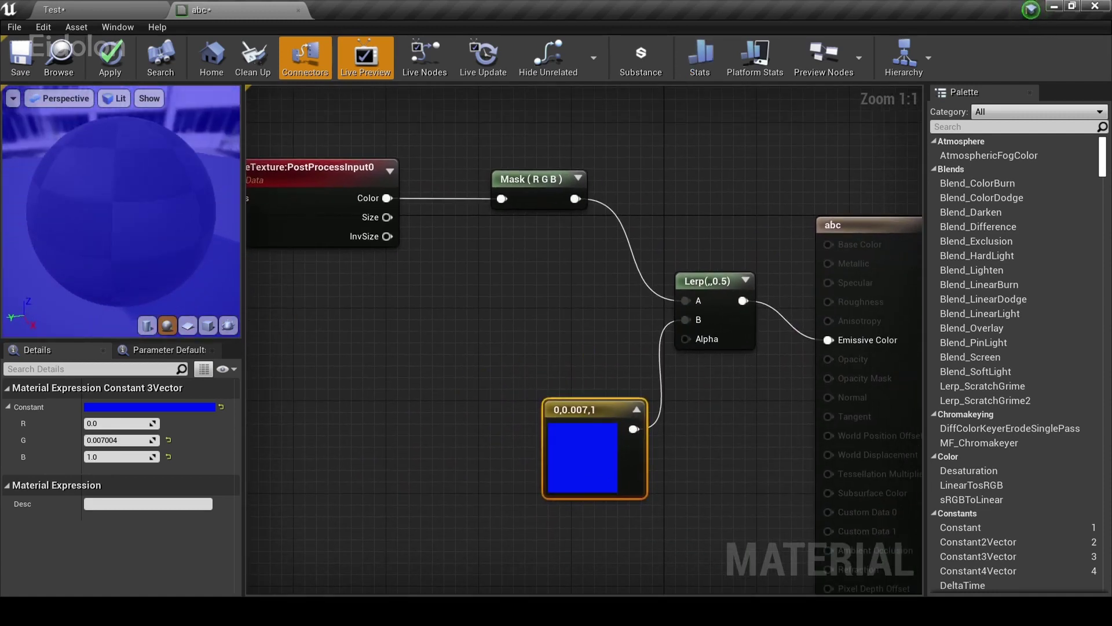
{"action": "right_click_drag", "start_coordinate": [315, 278], "coordinate": [258, 303]}
{"action": "left_click_drag", "start_coordinate": [554, 433], "coordinate": [502, 412]}
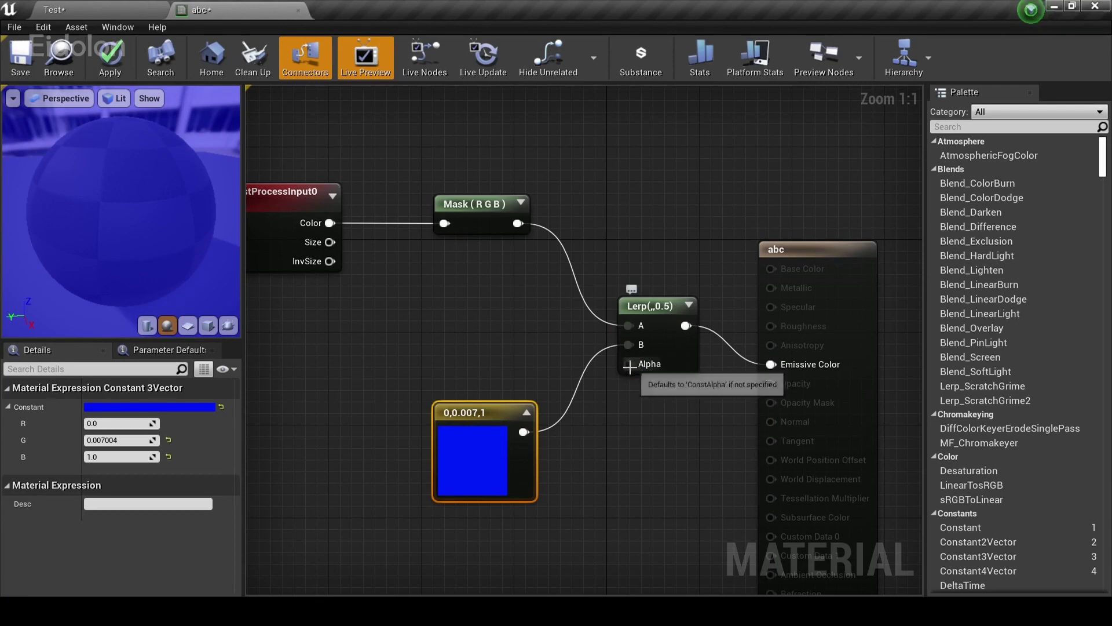
Add a Constant node wired to the Lerp's Alpha input.
{"action": "left_click_drag", "start_coordinate": [628, 364], "coordinate": [620, 447]}
{"action": "type", "text": "const"}
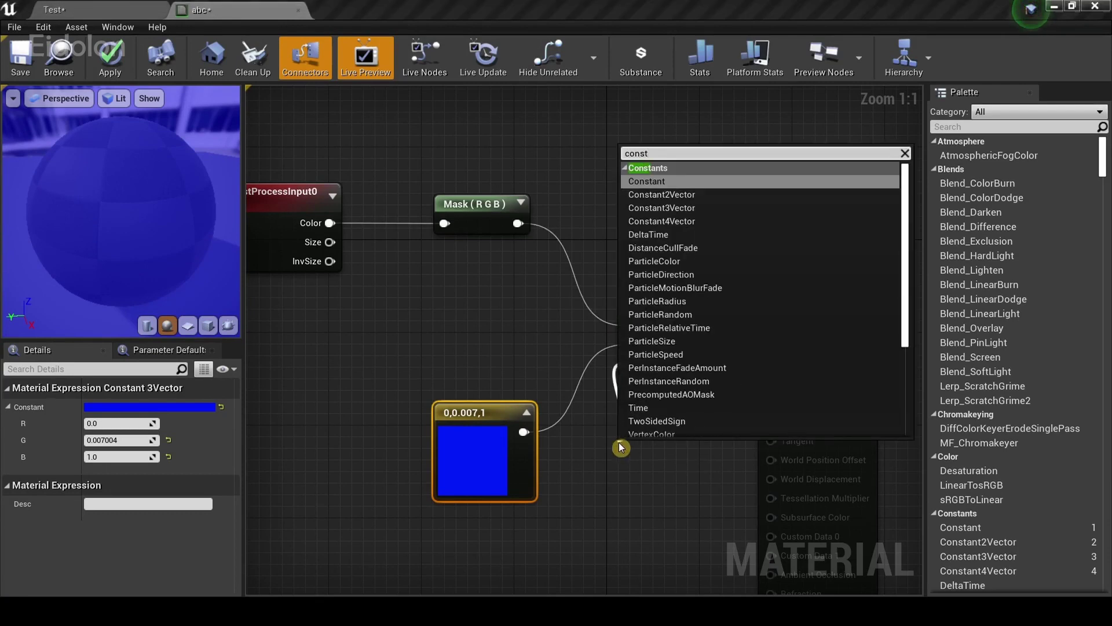
{"action": "key", "text": "Return"}
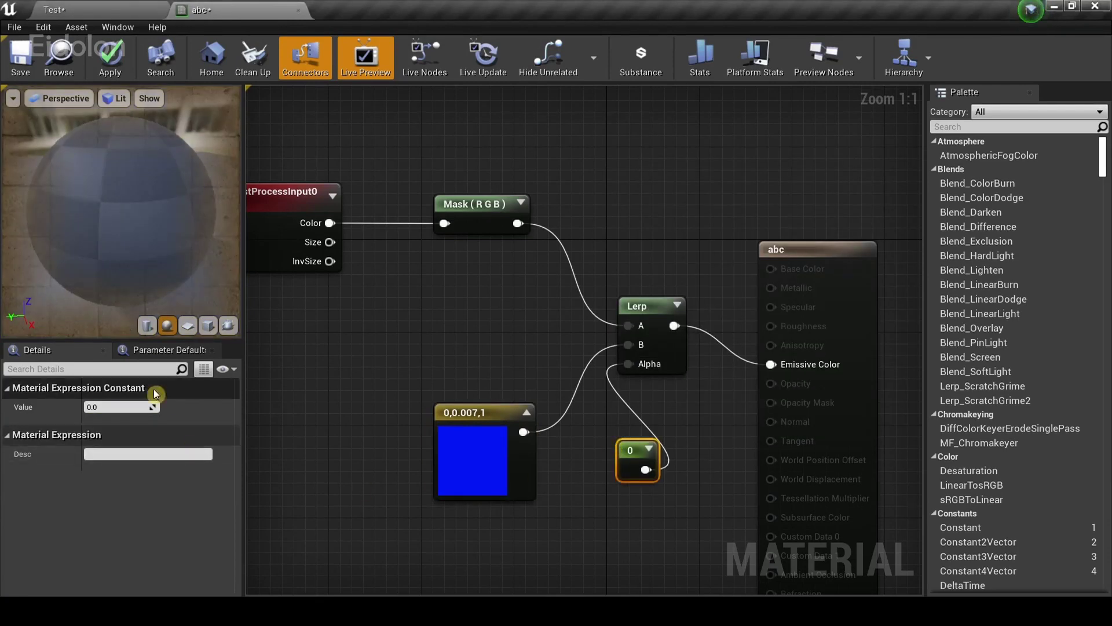
{"action": "right_click_drag", "start_coordinate": [489, 314], "coordinate": [549, 359]}
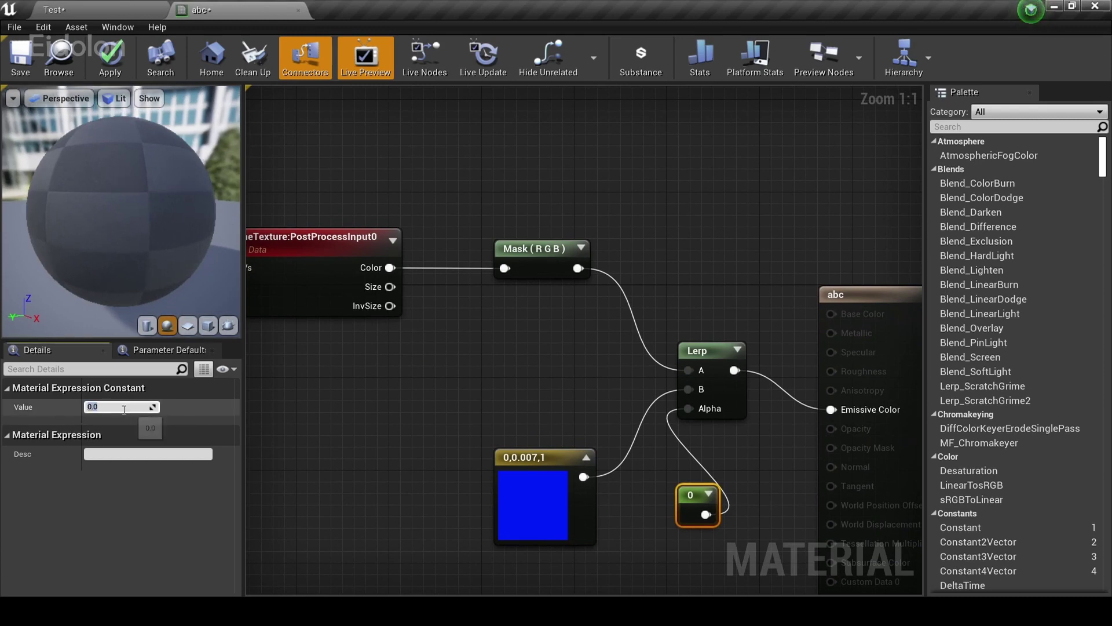
{"action": "type", "text": "1"}
{"action": "key", "text": "Return"}
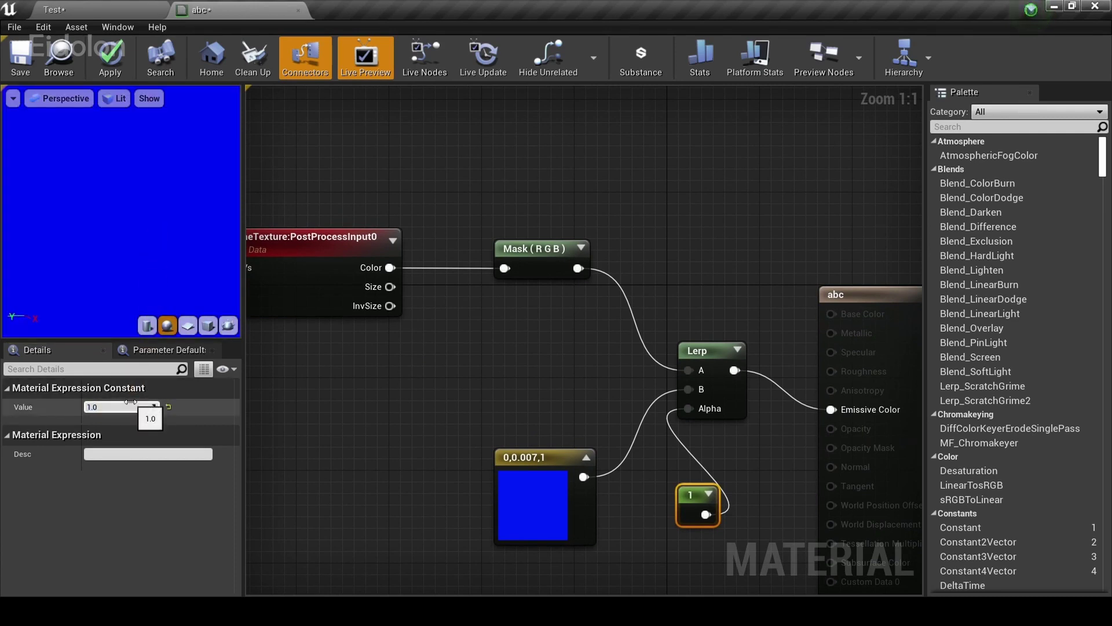
Set the Alpha constant's value to 0.3.
{"action": "left_click", "coordinate": [131, 402]}
{"action": "type", "text": ".3"}
{"action": "key", "text": "Return"}
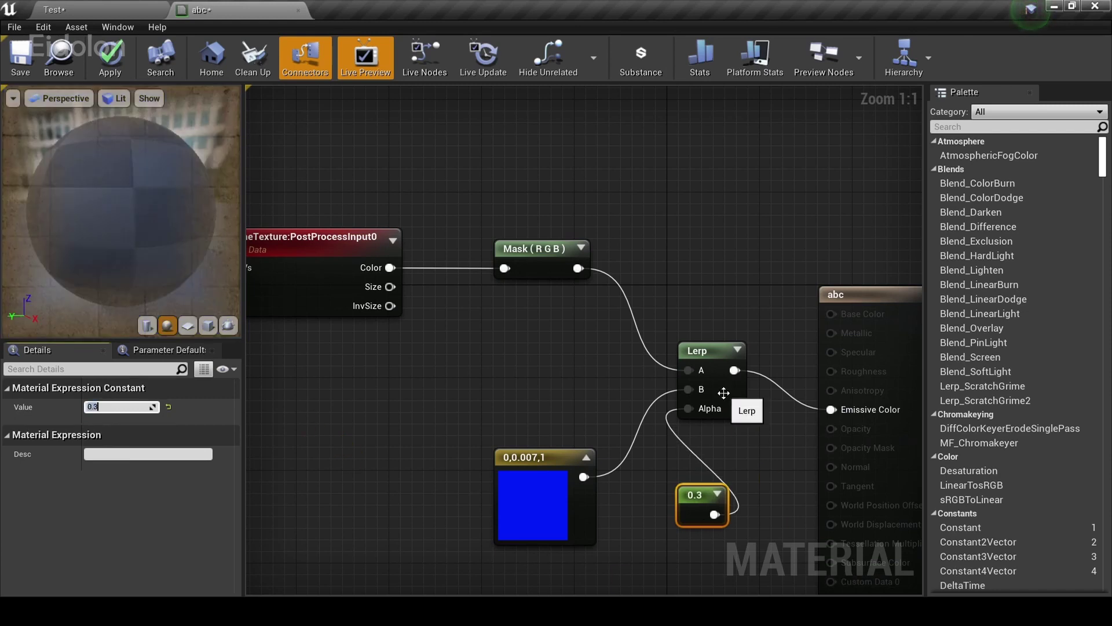
{"action": "left_click", "coordinate": [706, 409]}
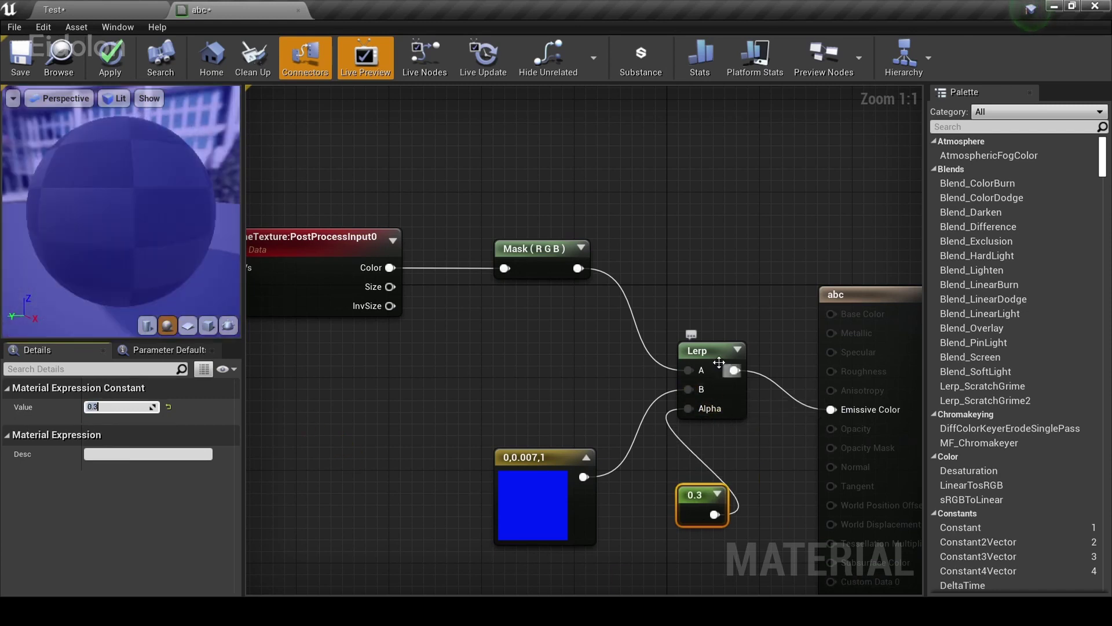
{"action": "left_click", "coordinate": [708, 339]}
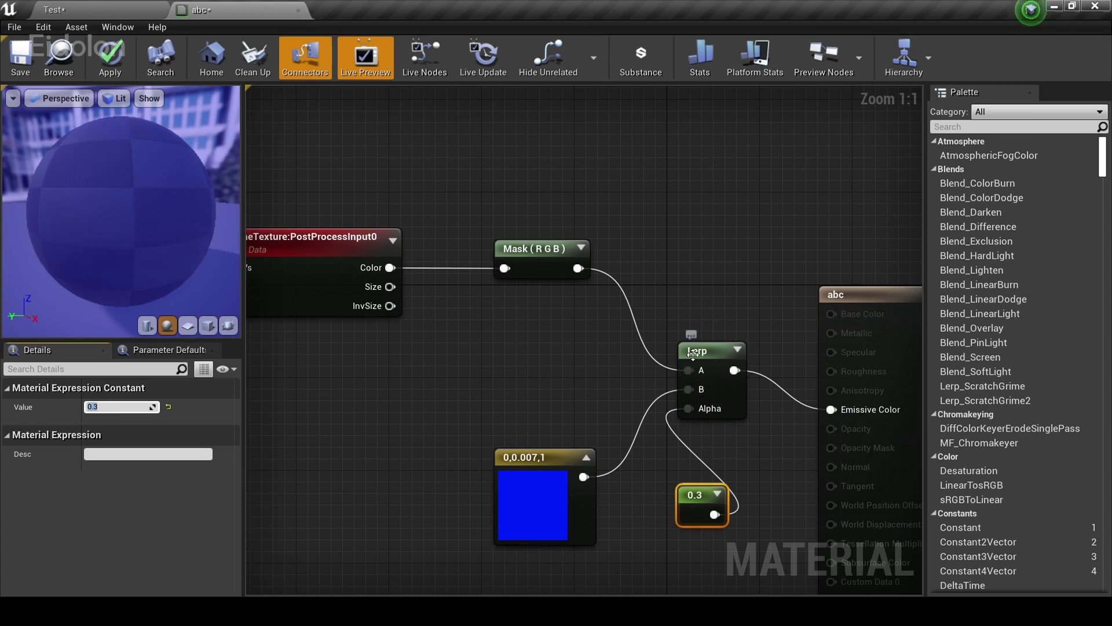
{"action": "left_click", "coordinate": [711, 412]}
{"action": "left_click", "coordinate": [706, 342]}
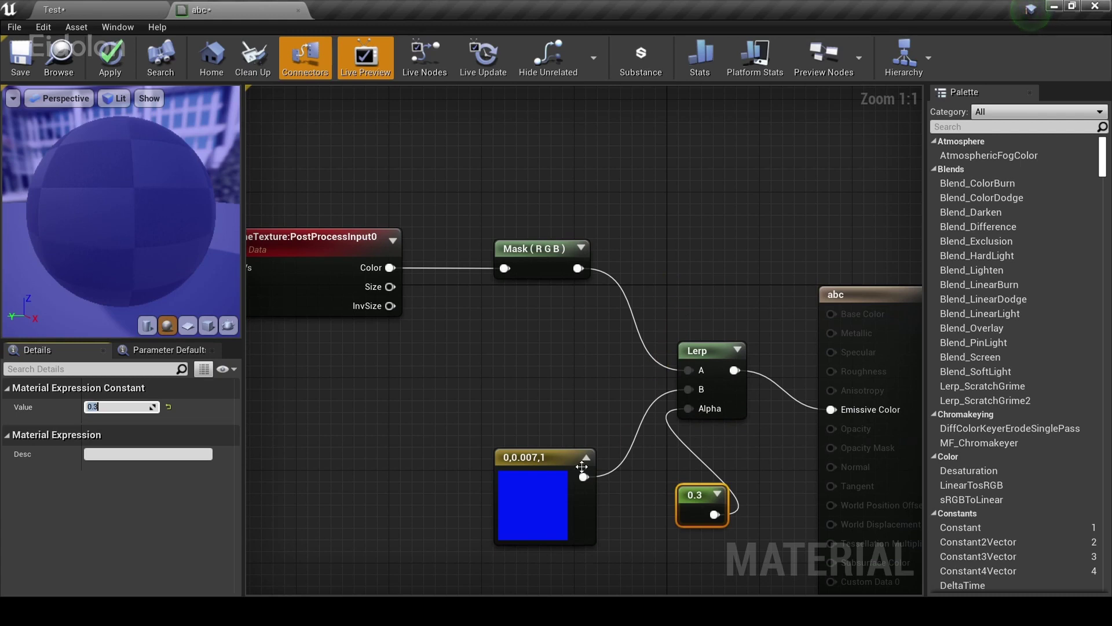
{"action": "left_click", "coordinate": [615, 366]}
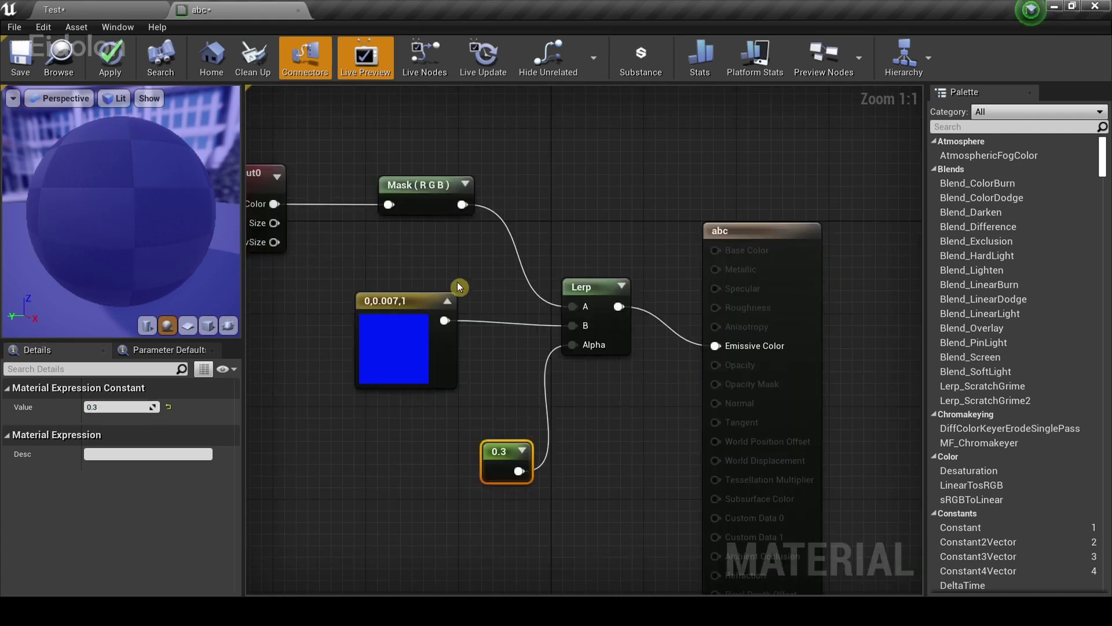
Delete the 0.3 constant node.
{"action": "left_click_drag", "start_coordinate": [364, 255], "coordinate": [529, 515]}
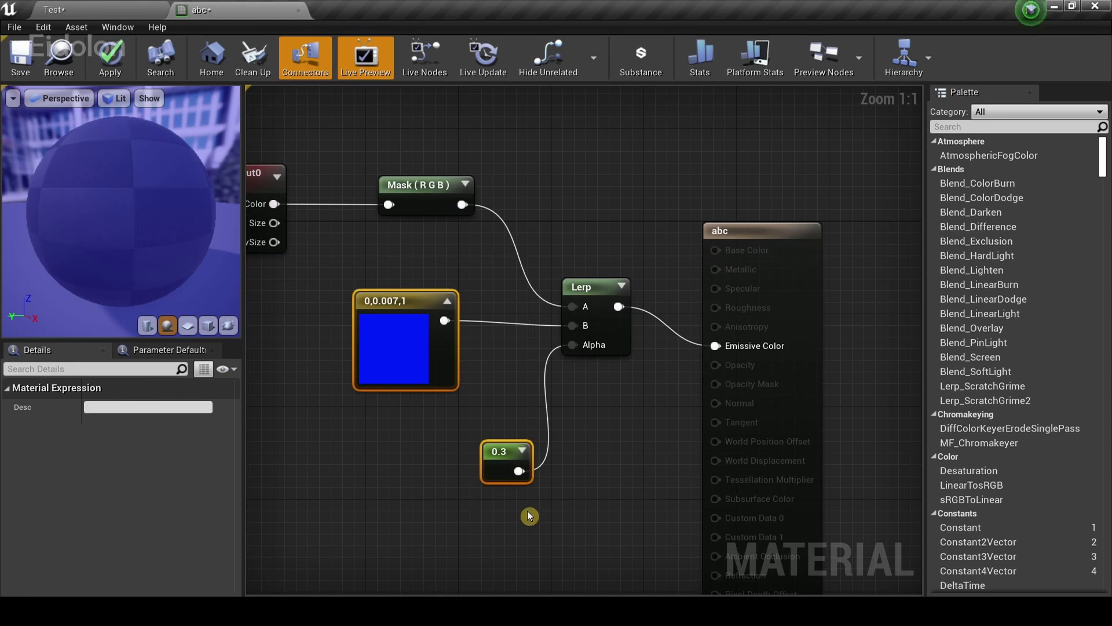
{"action": "left_click", "coordinate": [506, 465]}
{"action": "key", "text": "Delete"}
Add a scalar parameter named Intensity and wire it to the Lerp's Alpha.
{"action": "right_click", "coordinate": [515, 456]}
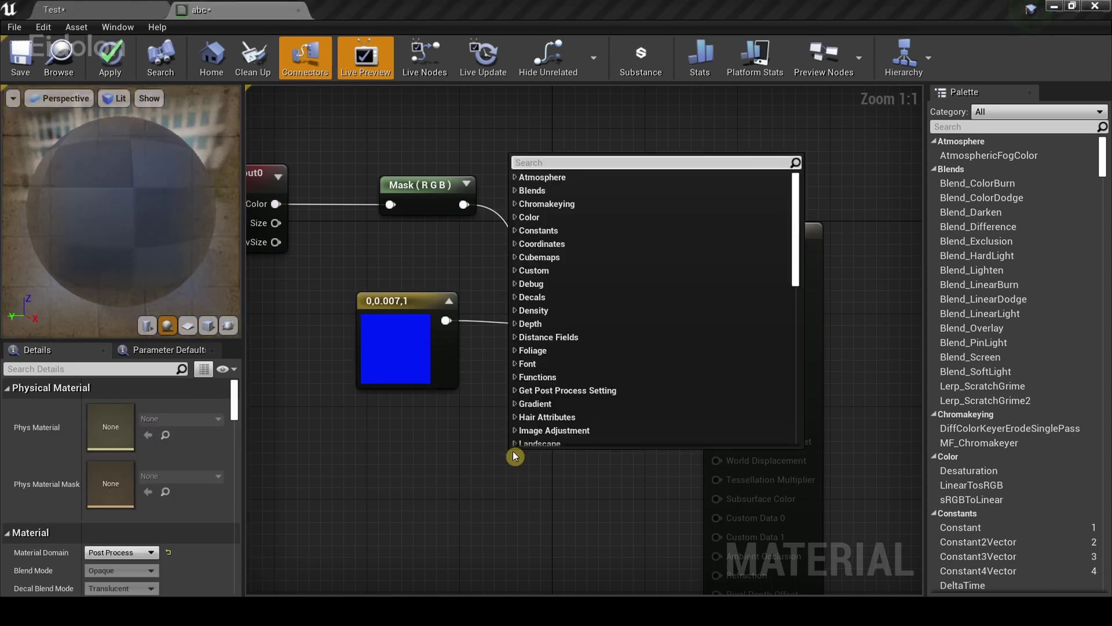
{"action": "type", "text": "scalar"}
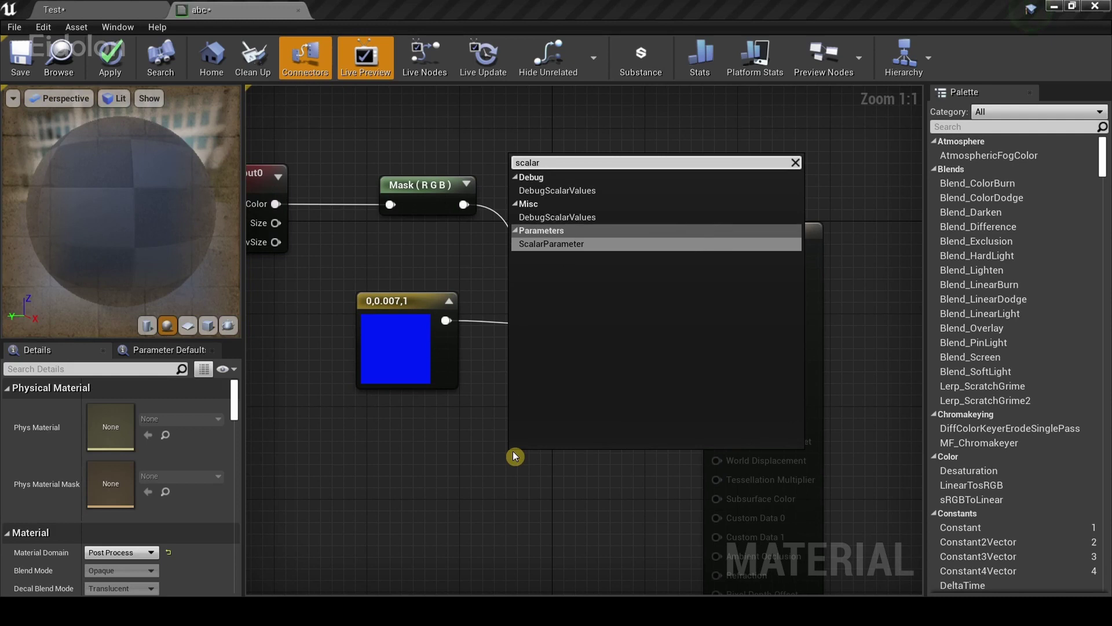
{"action": "key", "text": "Return"}
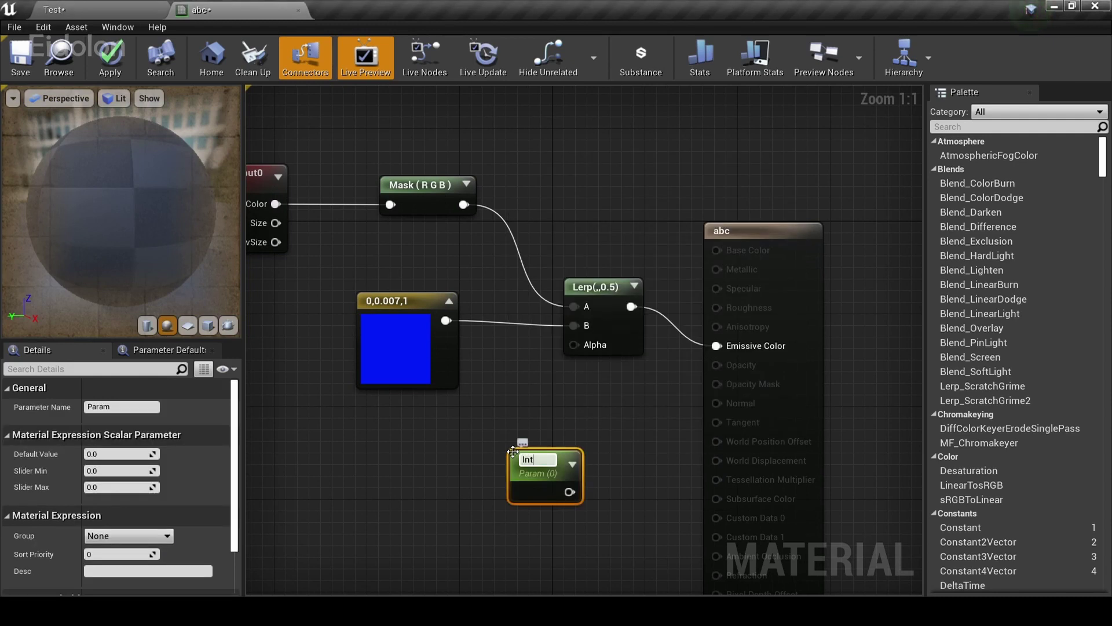
{"action": "type", "text": "Intensity"}
{"action": "key", "text": "Return"}
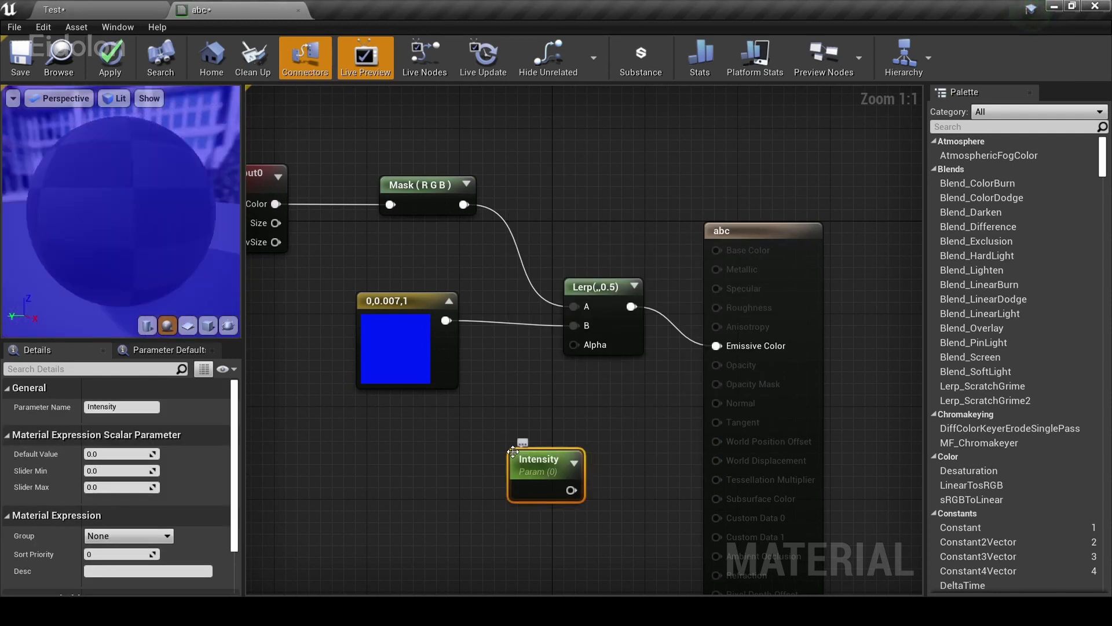
{"action": "left_click_drag", "start_coordinate": [573, 492], "coordinate": [585, 346]}
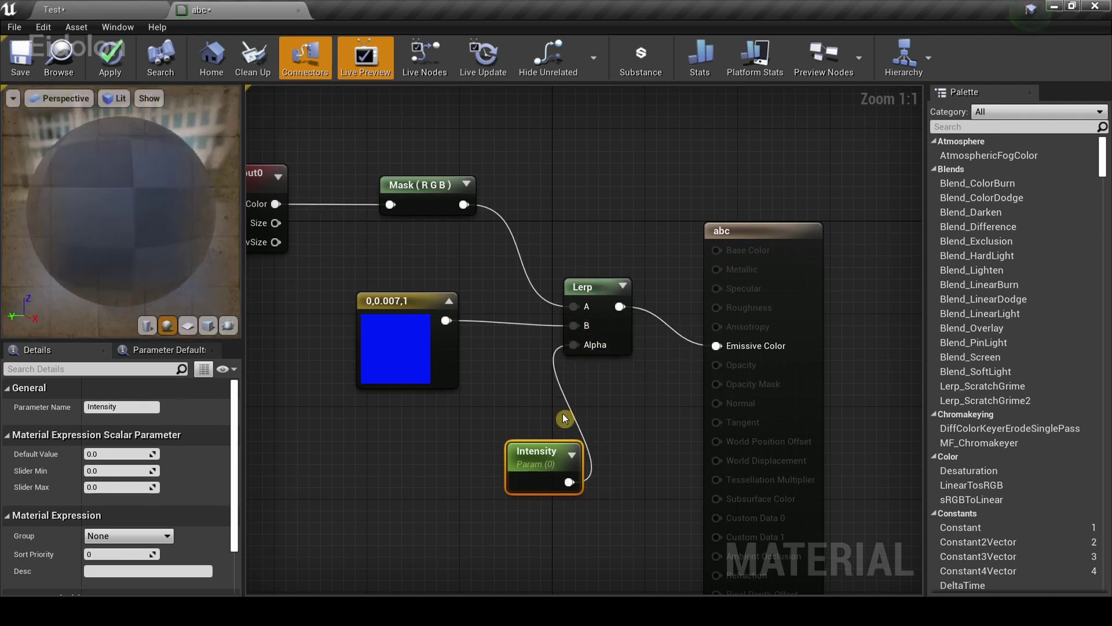
{"action": "left_click", "coordinate": [417, 302]}
Replace the blue constant with a vector parameter named Color wired to Lerp B.
{"action": "key", "text": "Delete"}
{"action": "left_click", "coordinate": [485, 331]}
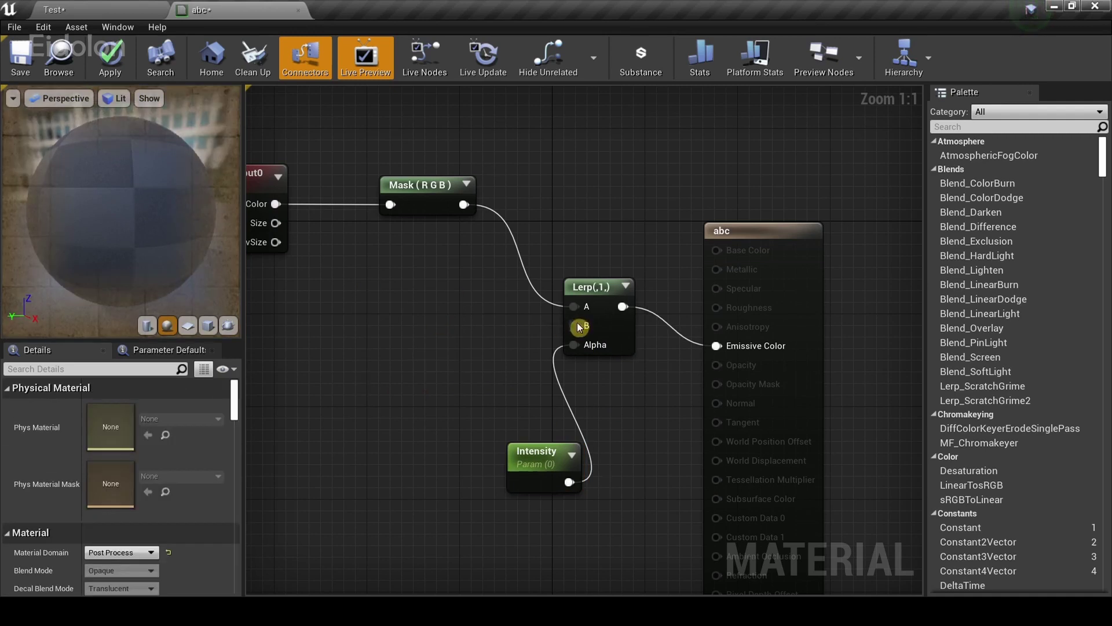
{"action": "left_click_drag", "start_coordinate": [577, 326], "coordinate": [482, 327]}
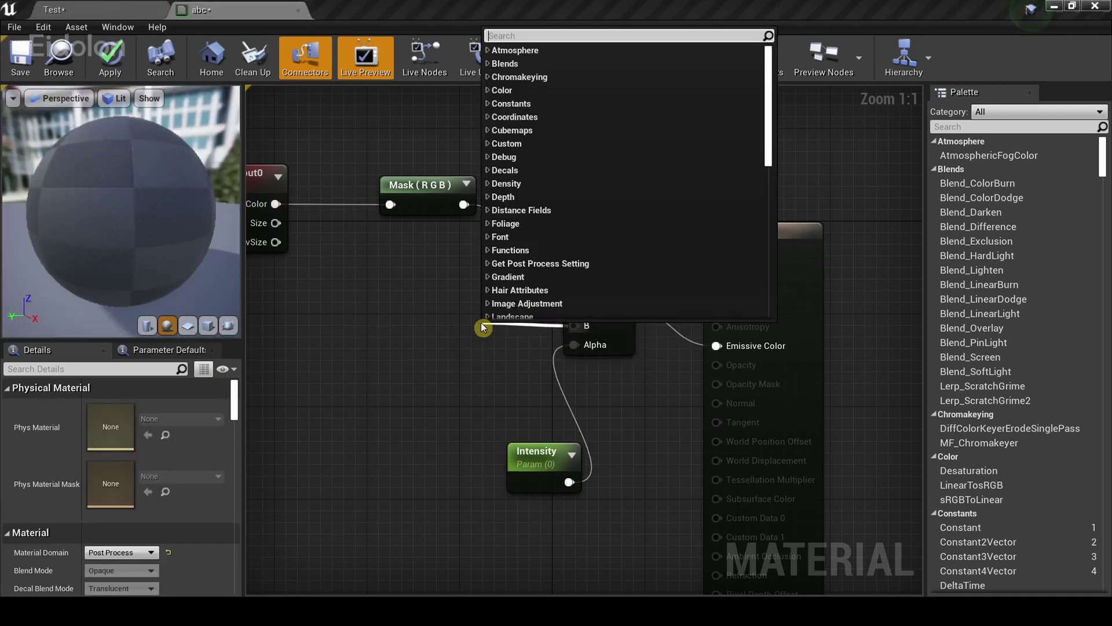
{"action": "type", "text": "vect"}
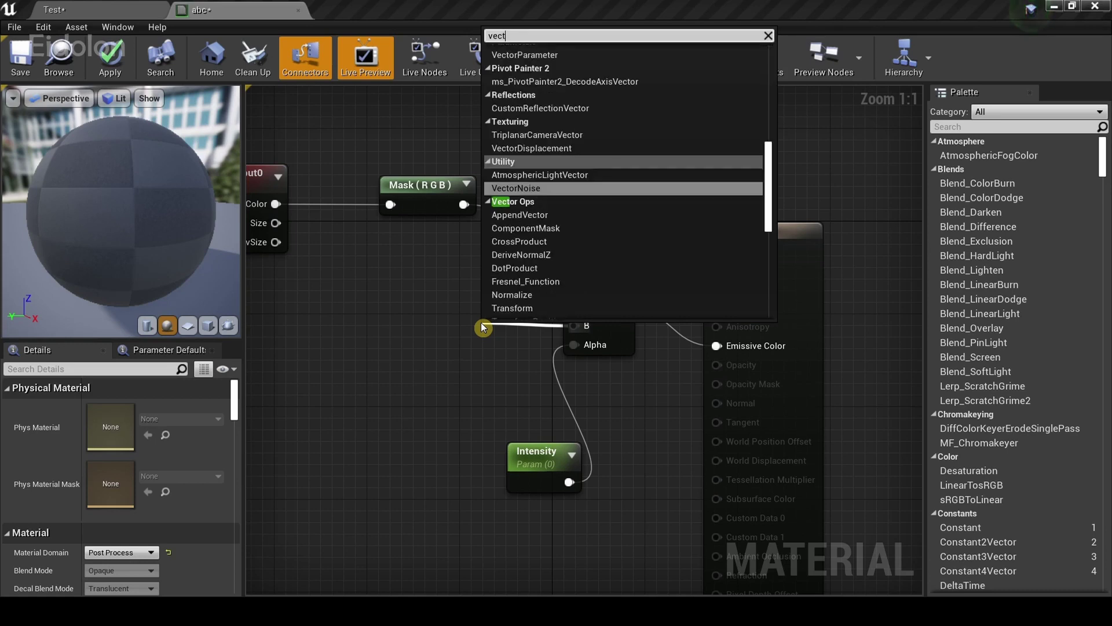
{"action": "type", "text": "orpa"}
{"action": "key", "text": "Return"}
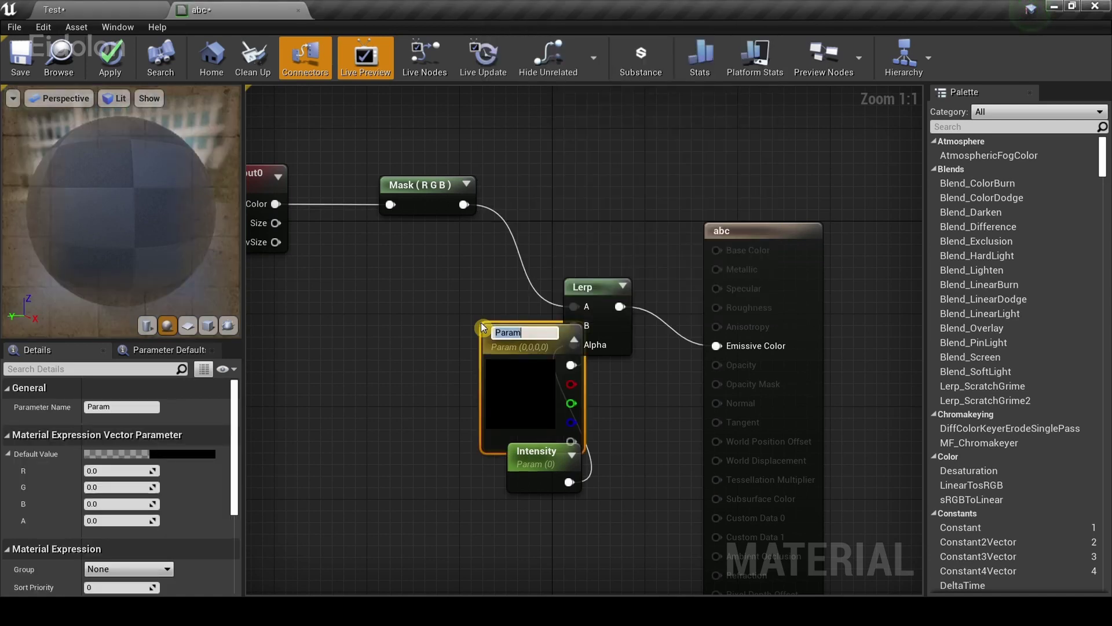
{"action": "type", "text": "Color"}
{"action": "key", "text": "Return"}
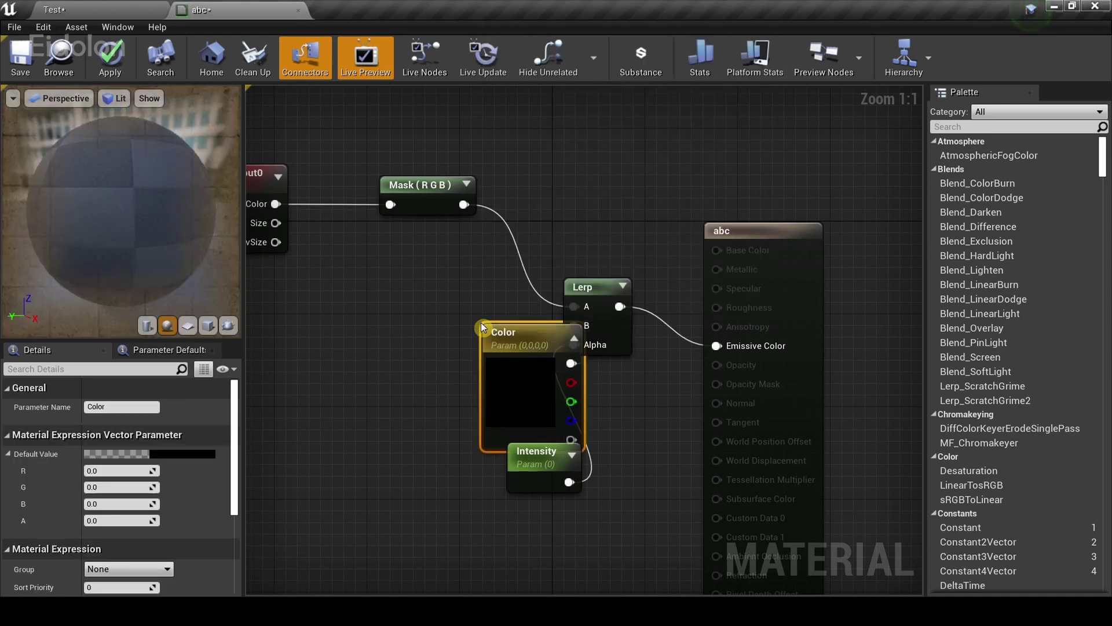
Pick a reddish-pink colour (0.883, 0.169, 0.169) for the Color parameter.
{"action": "left_click_drag", "start_coordinate": [534, 343], "coordinate": [374, 311]}
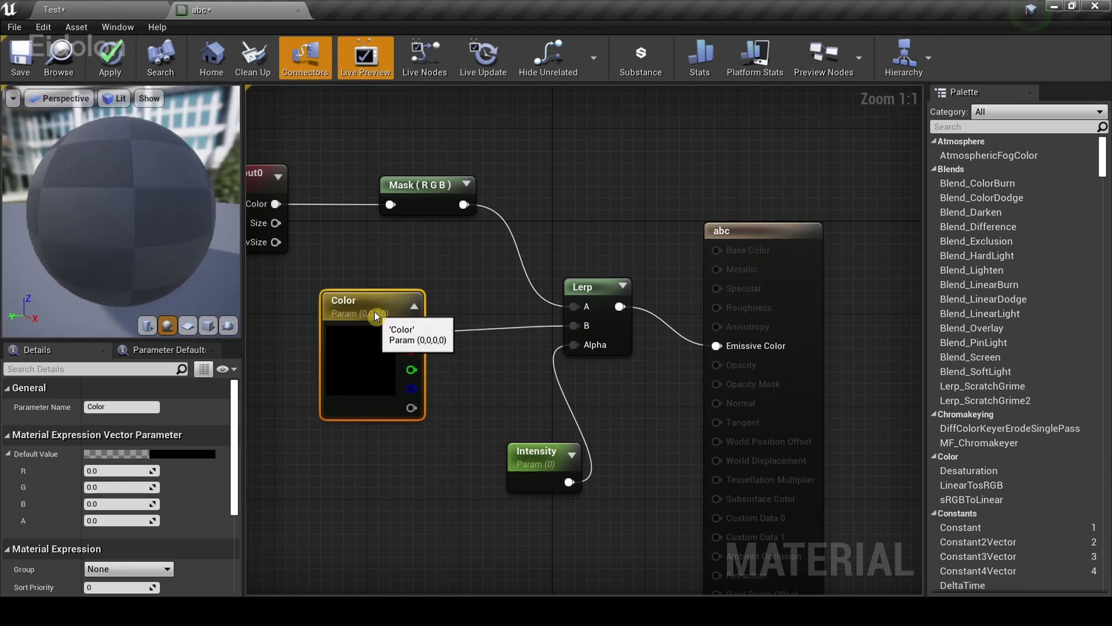
{"action": "right_click_drag", "start_coordinate": [623, 429], "coordinate": [624, 455]}
{"action": "double_click", "coordinate": [387, 388]}
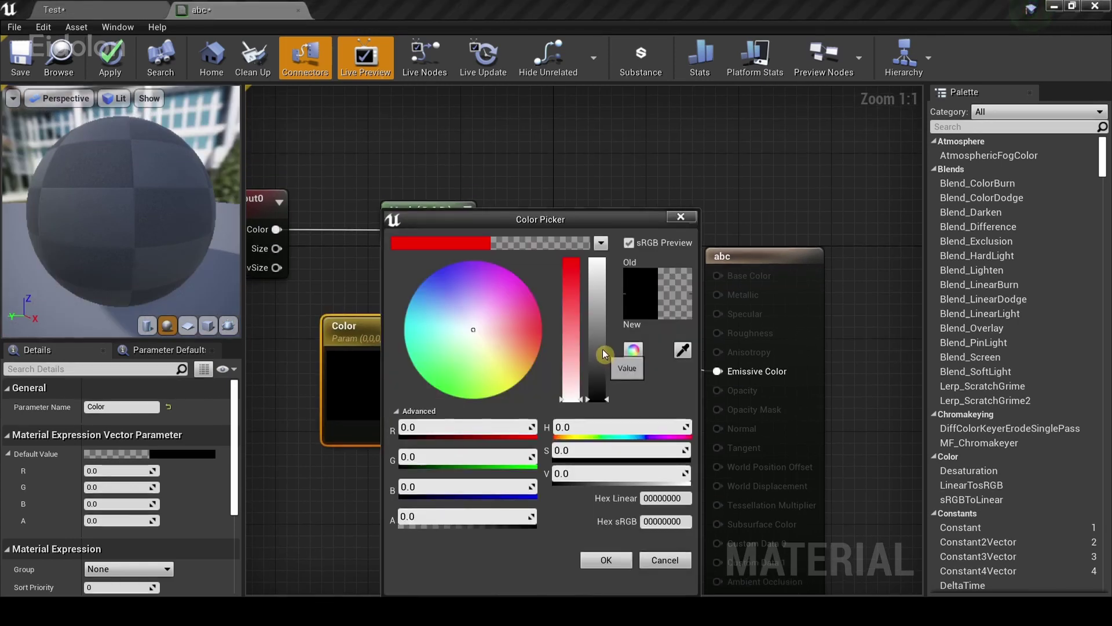
{"action": "left_click_drag", "start_coordinate": [605, 362], "coordinate": [572, 286]}
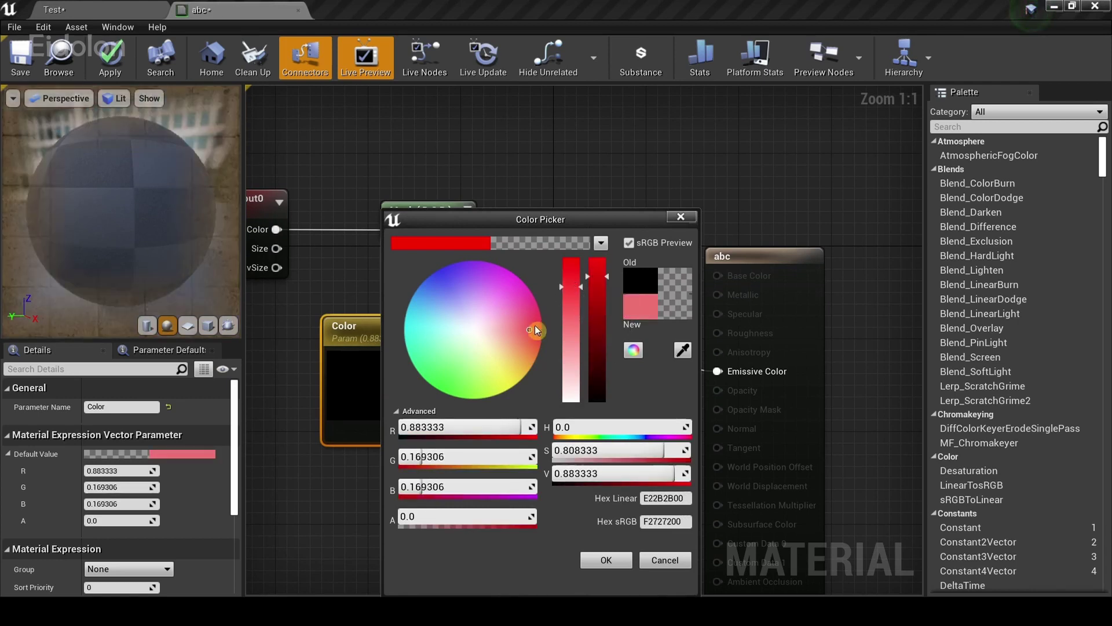
Keep the pink colour and set the Intensity parameter's default value to 0.3.
{"action": "left_click", "coordinate": [606, 560]}
{"action": "left_click", "coordinate": [544, 490]}
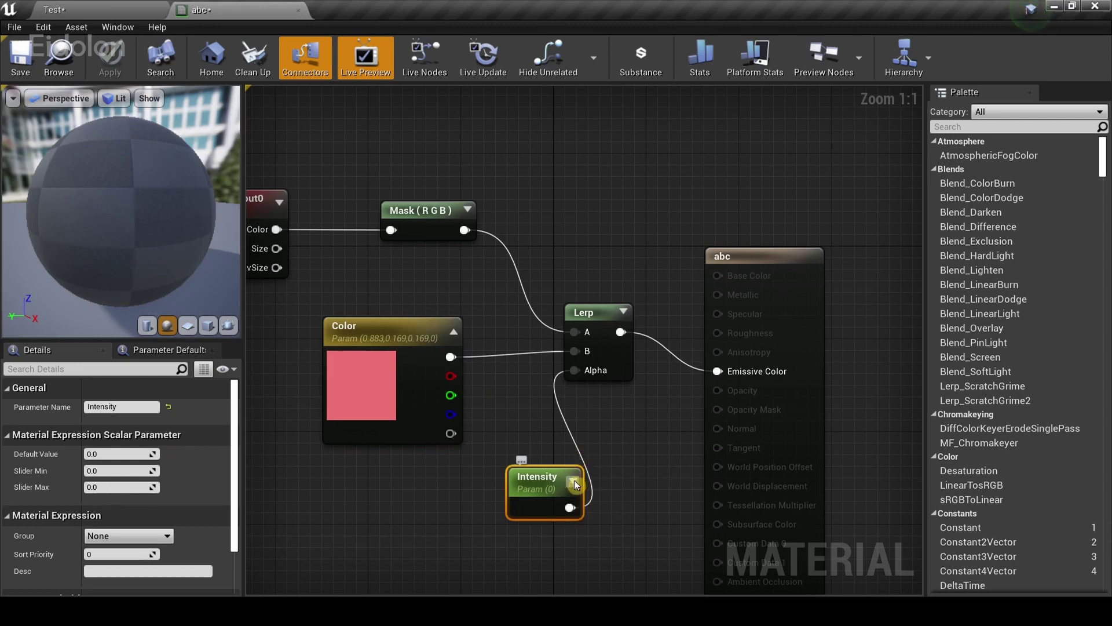
{"action": "left_click", "coordinate": [107, 455]}
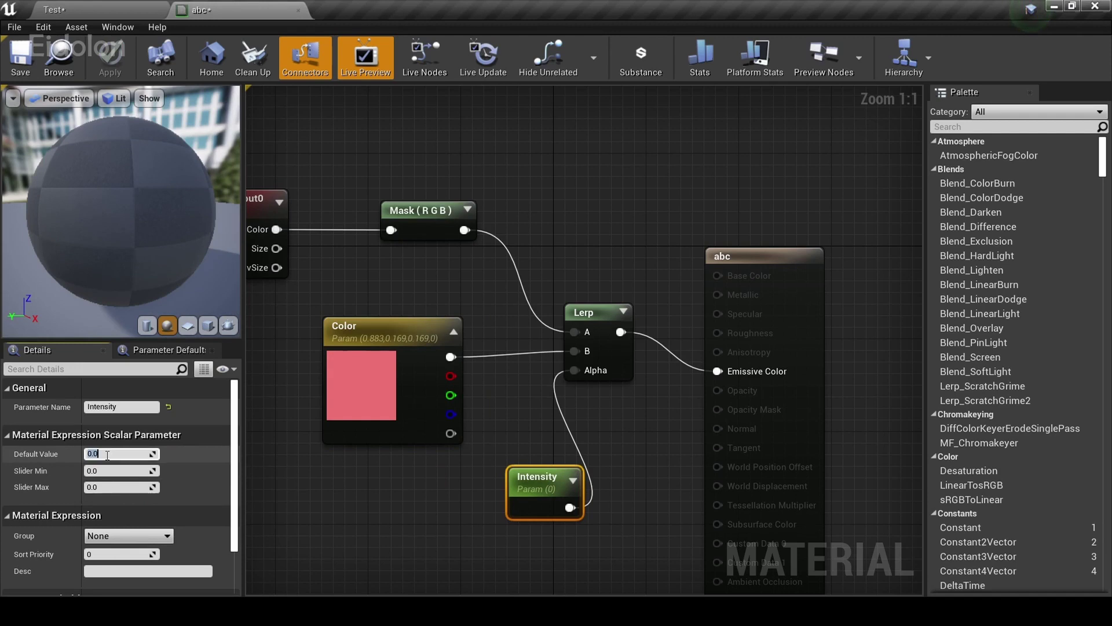
{"action": "type", "text": ".3"}
{"action": "key", "text": "Return"}
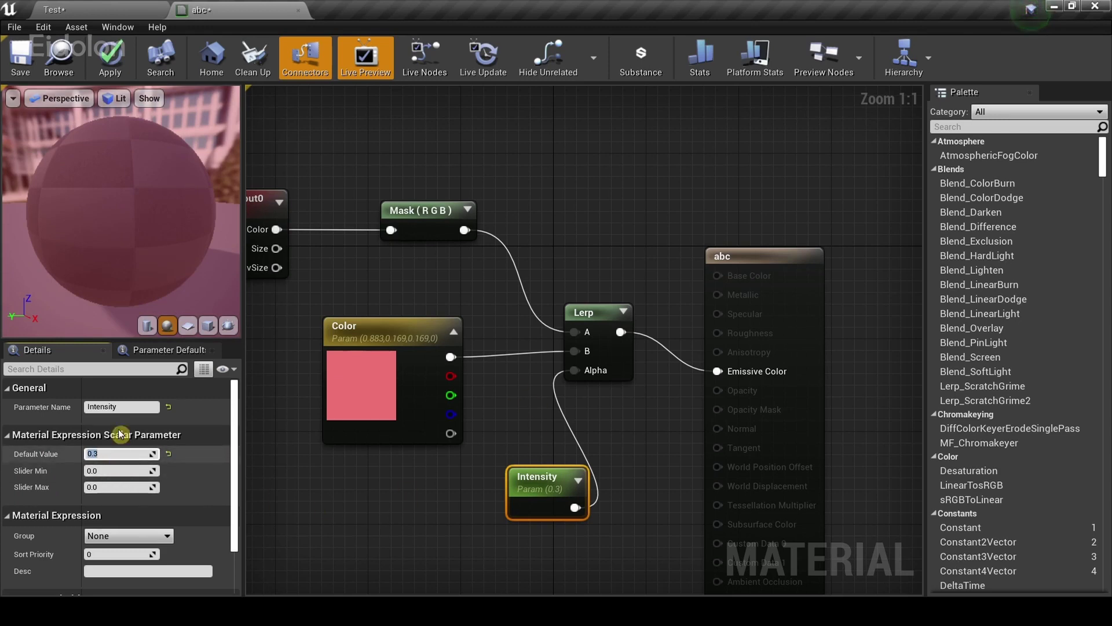
Apply the abc material and view the level from inside the PostProcessVolume to see the pink tint.
{"action": "left_click", "coordinate": [116, 74]}
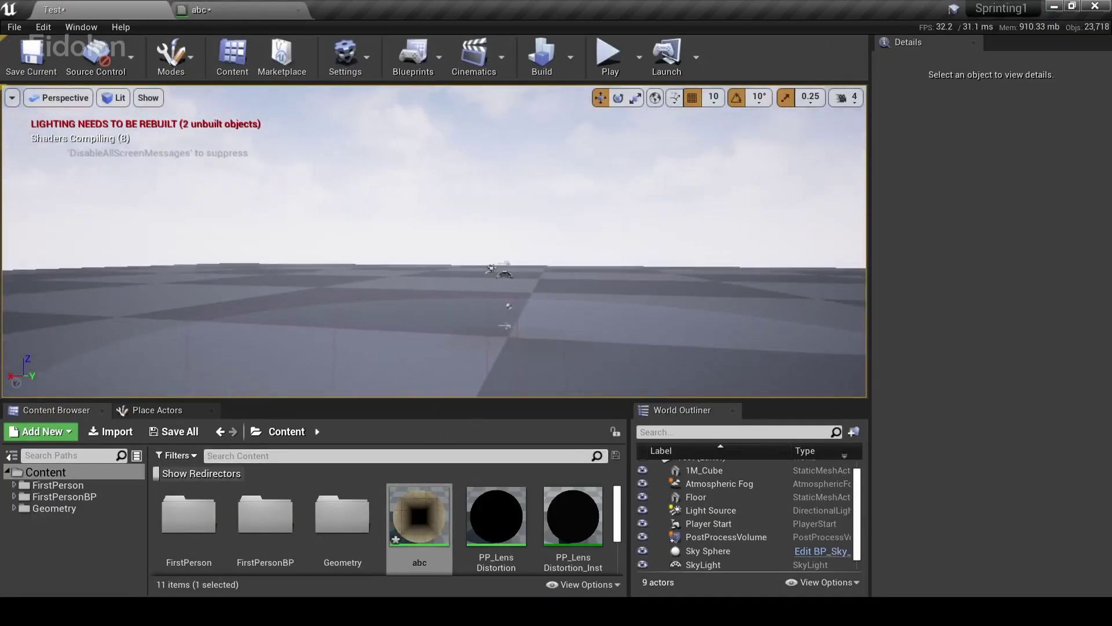
{"action": "right_click_drag", "start_coordinate": [551, 348], "coordinate": [660, 388]}
{"action": "left_click", "coordinate": [727, 536]}
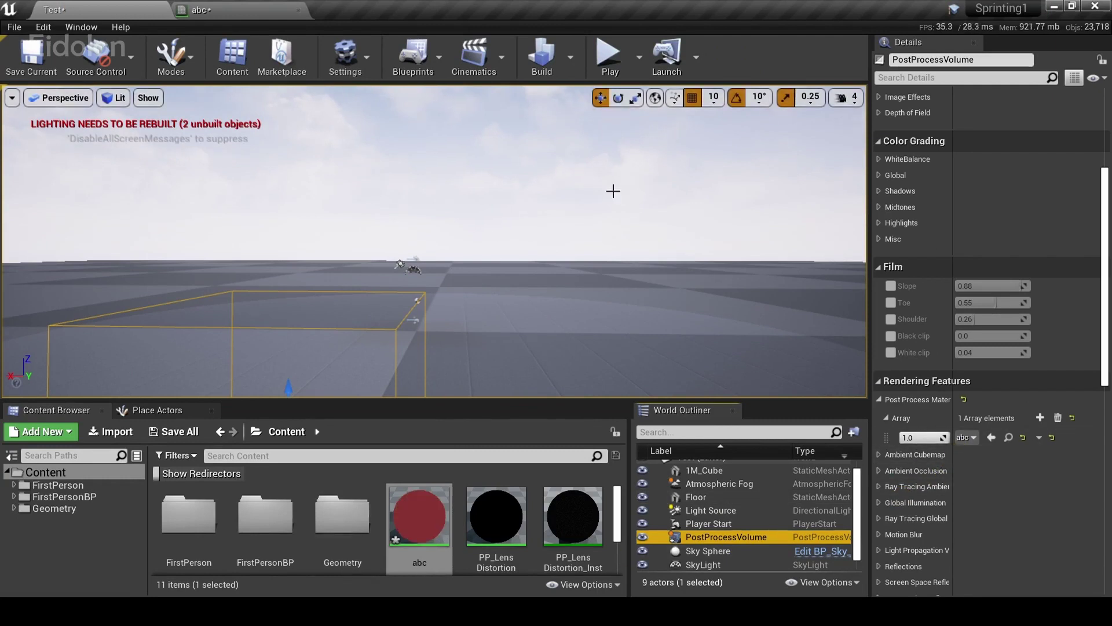
{"action": "key", "text": "f"}
{"action": "double_click", "coordinate": [672, 538]}
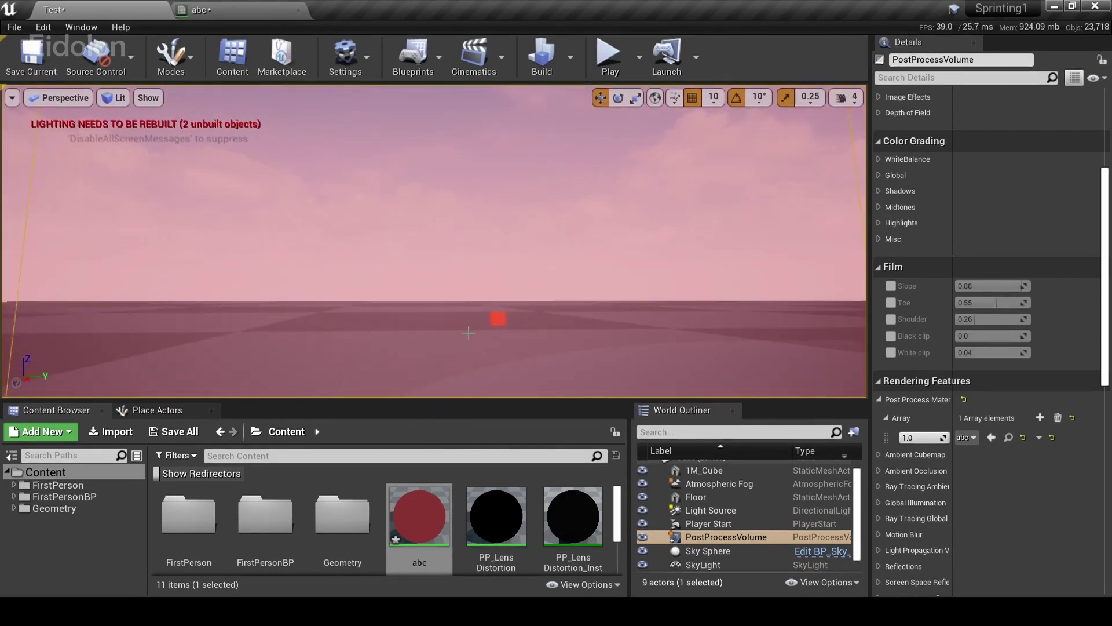
{"action": "left_click", "coordinate": [200, 10]}
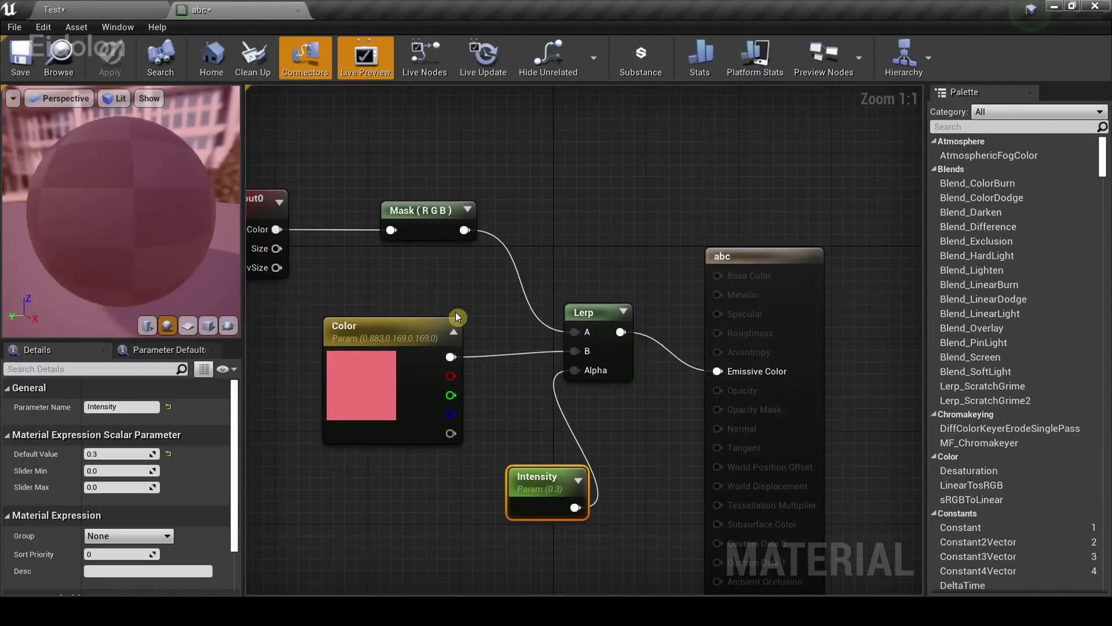
Pan the abc material graph to review the finished blend network.
{"action": "right_click_drag", "start_coordinate": [455, 312], "coordinate": [504, 206]}
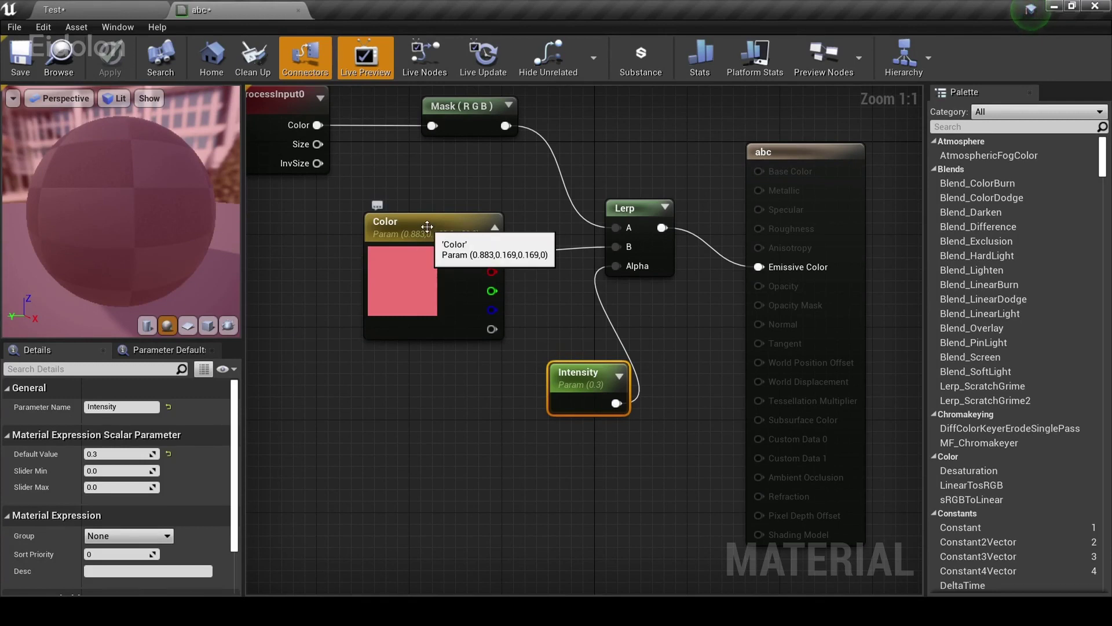
Create a material instance abc_Inst from the abc material and open it.
{"action": "left_click", "coordinate": [104, 6]}
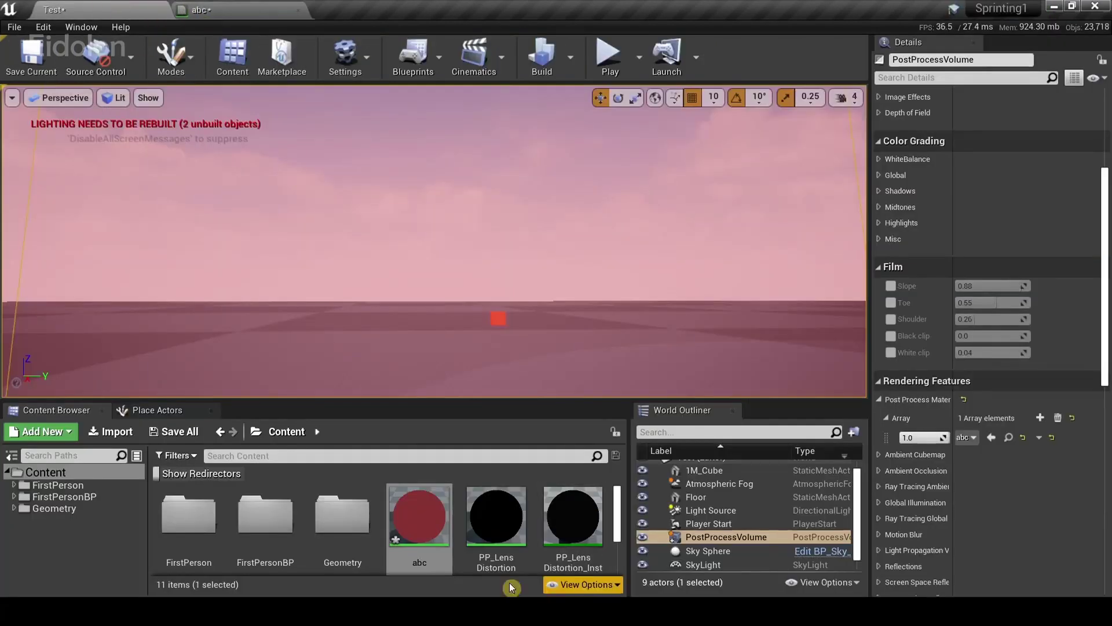
{"action": "right_click", "coordinate": [420, 518]}
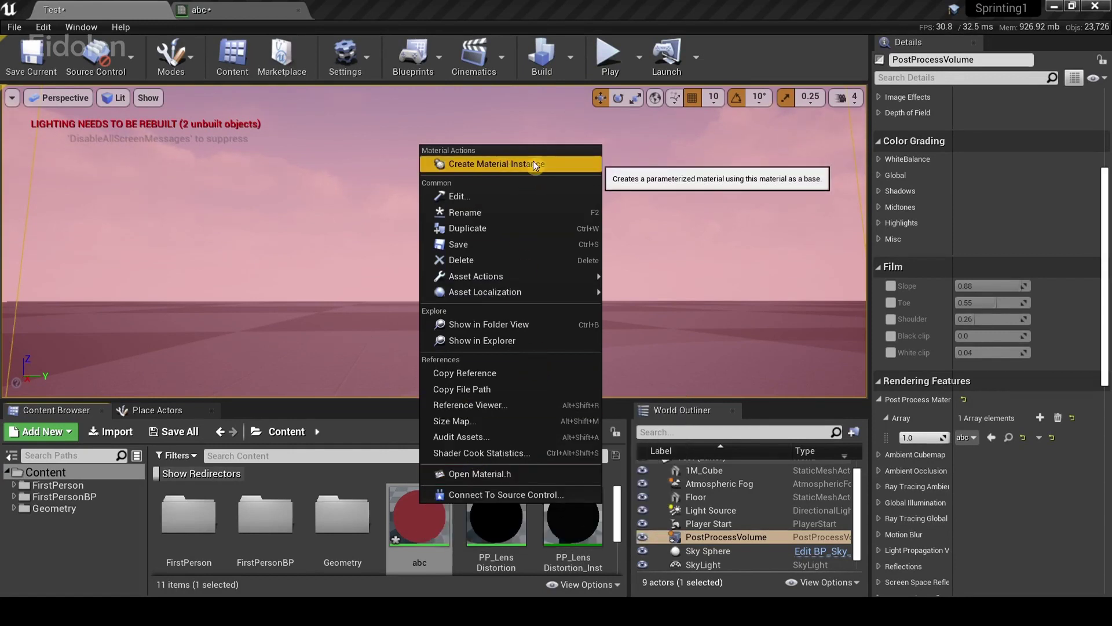
{"action": "left_click", "coordinate": [516, 162]}
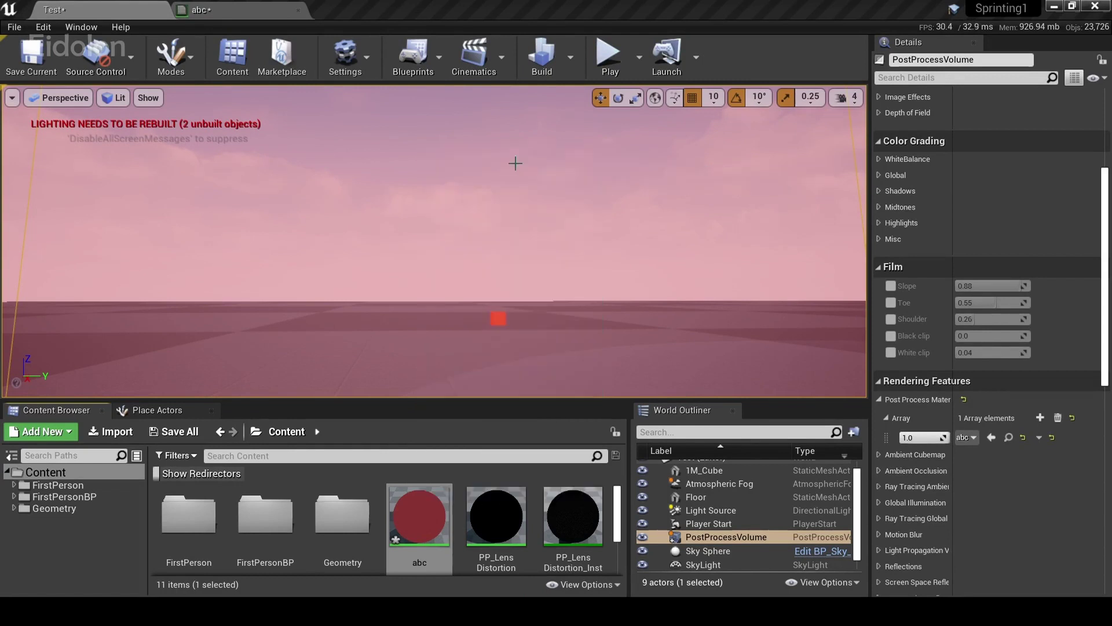
{"action": "key", "text": "Return"}
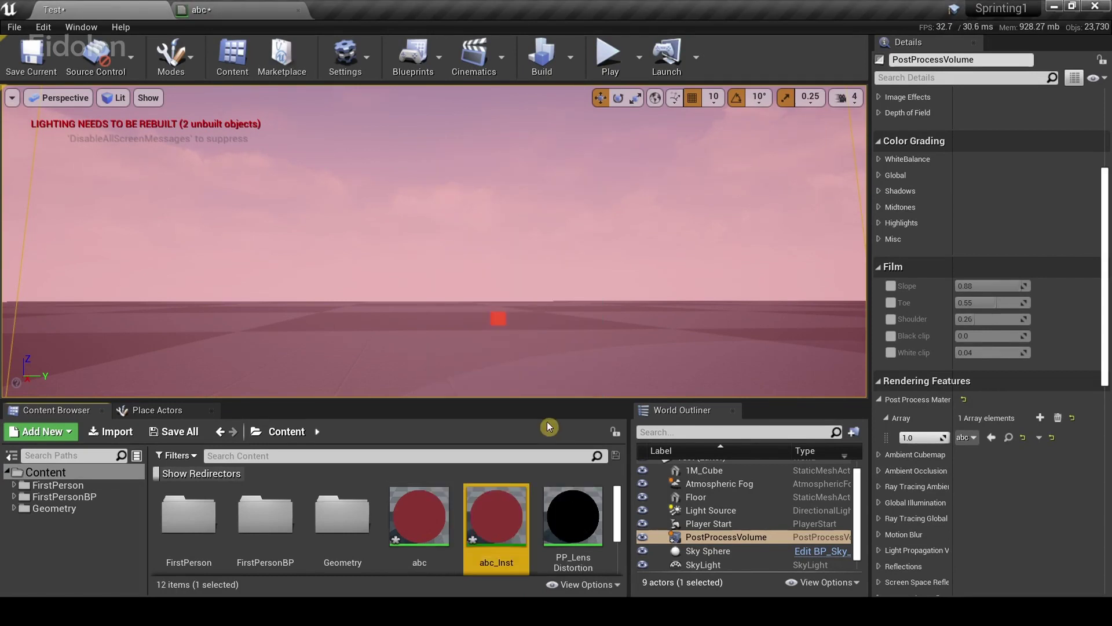
{"action": "double_click", "coordinate": [496, 515]}
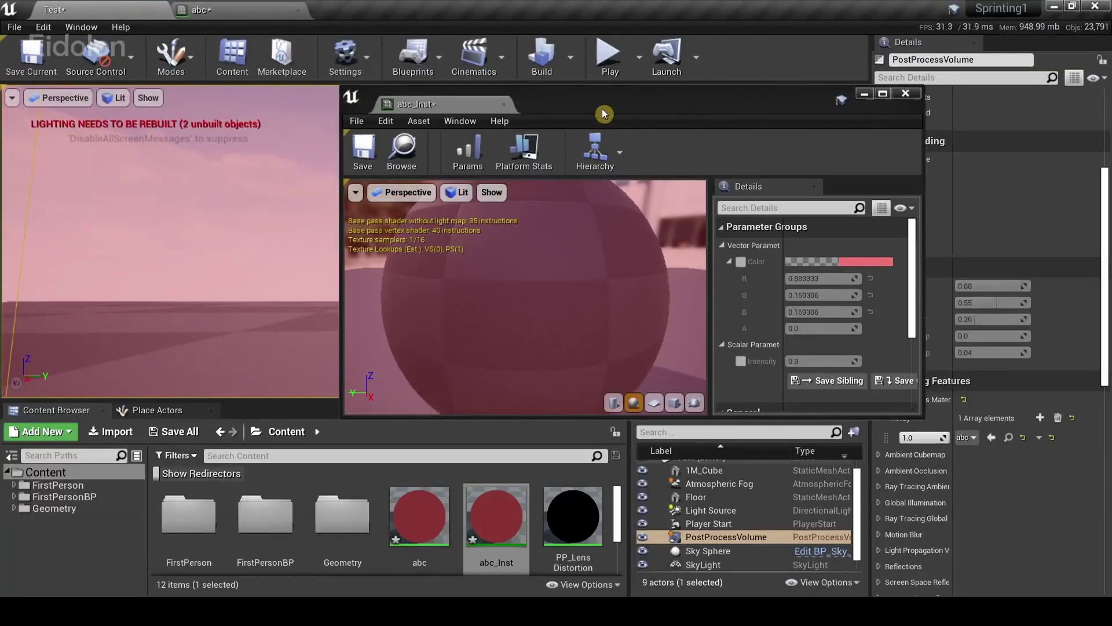
Override Color and Intensity in abc_Inst, set Color to blue (0.081, 0.126, 0.883), and save.
{"action": "left_click_drag", "start_coordinate": [602, 109], "coordinate": [616, 126]}
{"action": "left_click", "coordinate": [754, 279]}
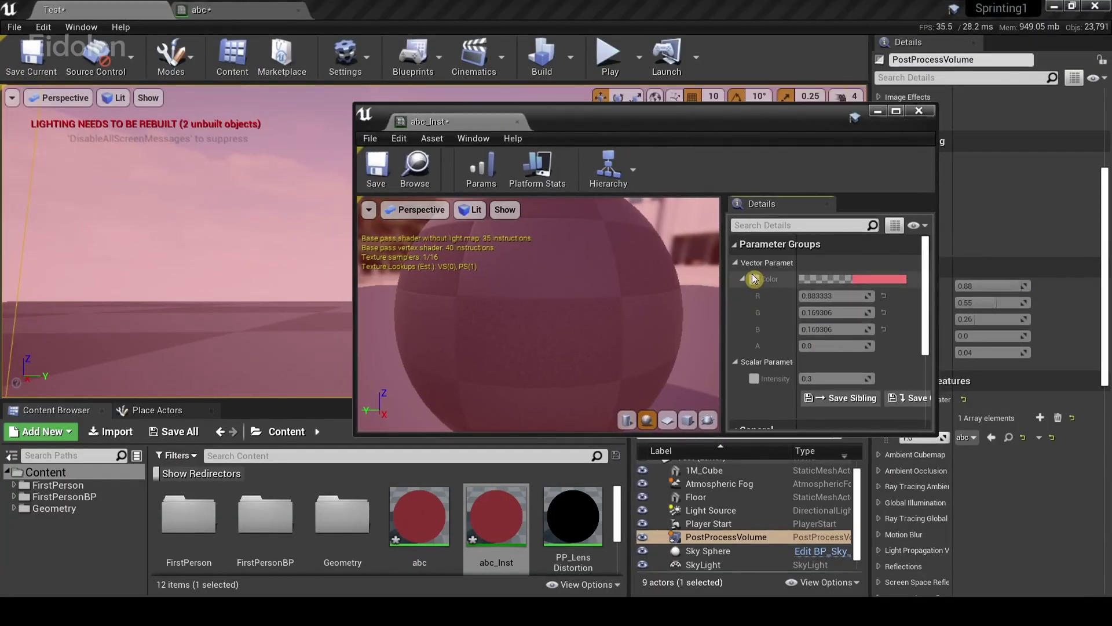
{"action": "left_click", "coordinate": [754, 379]}
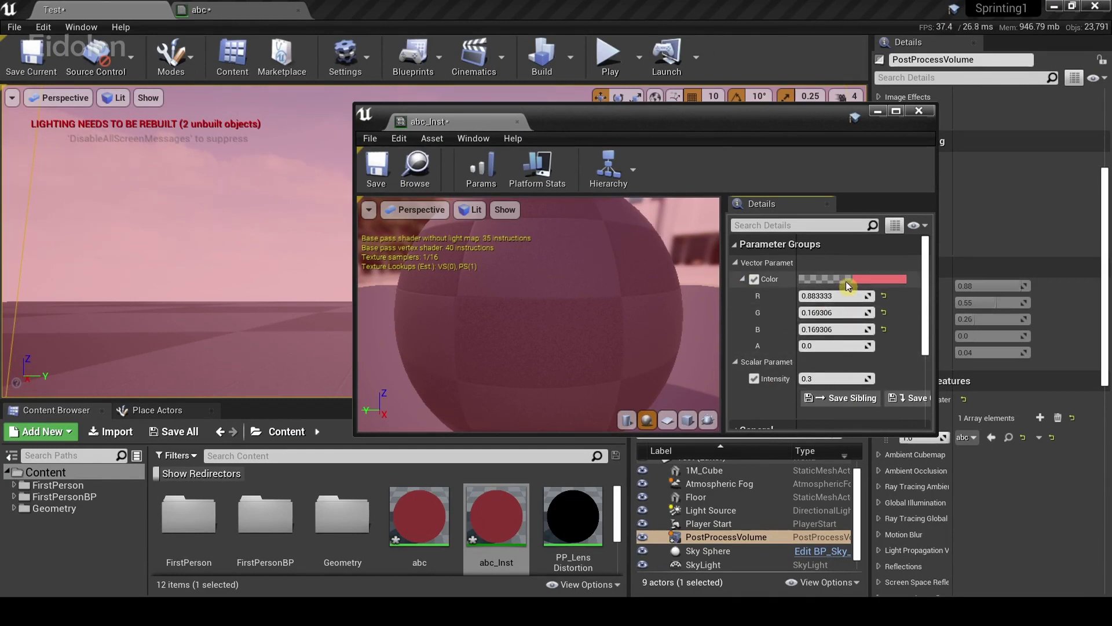
{"action": "left_click", "coordinate": [846, 287]}
{"action": "left_click", "coordinate": [584, 277]}
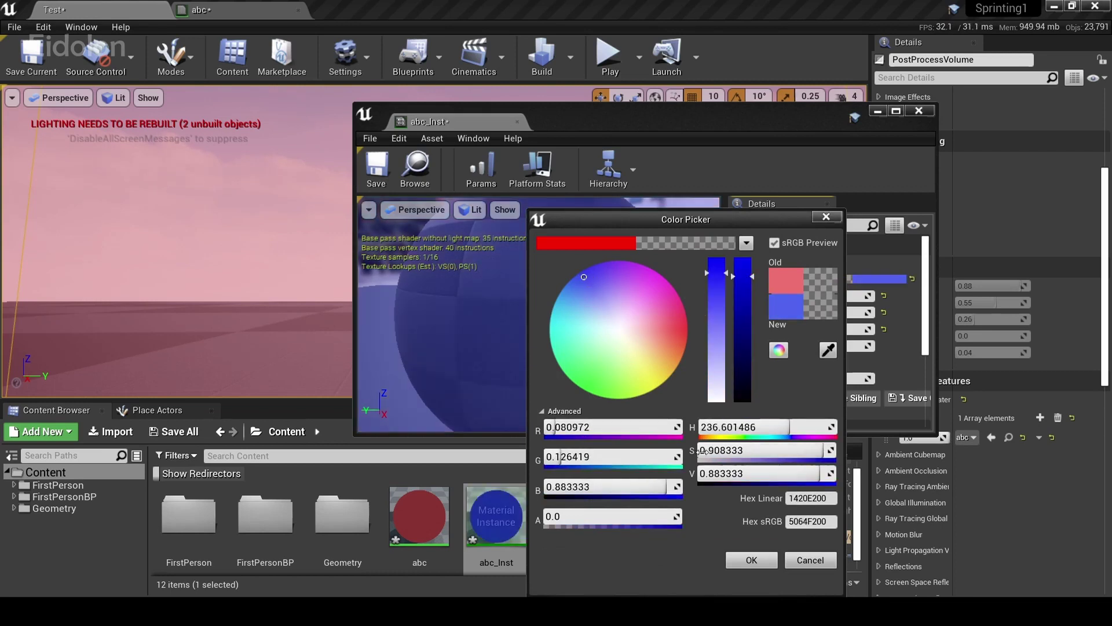
{"action": "left_click", "coordinate": [752, 559]}
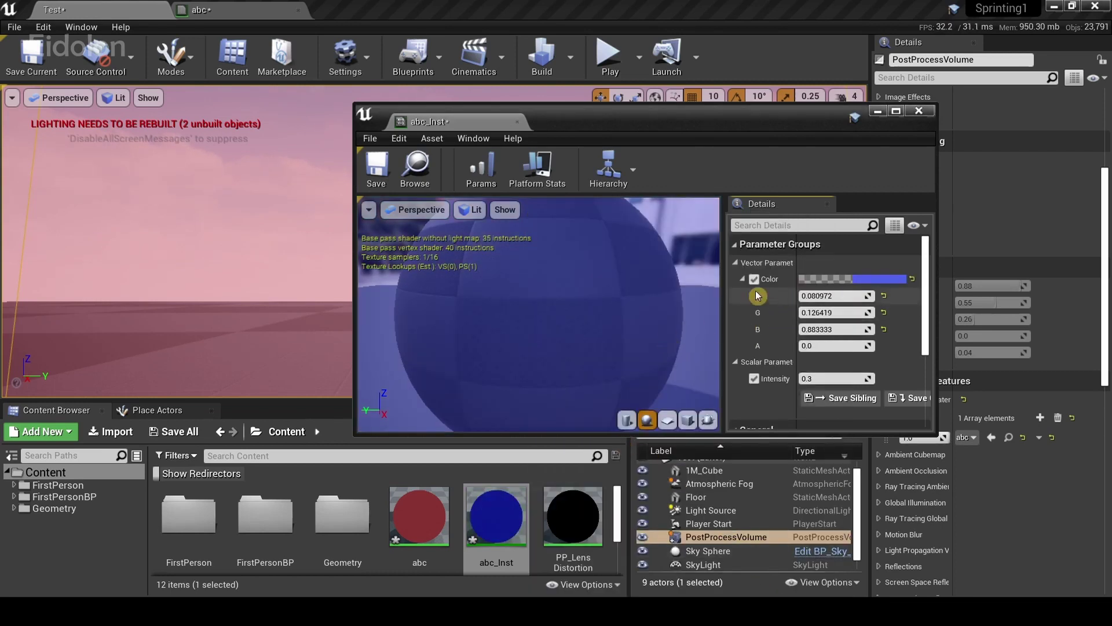
{"action": "left_click", "coordinate": [378, 167]}
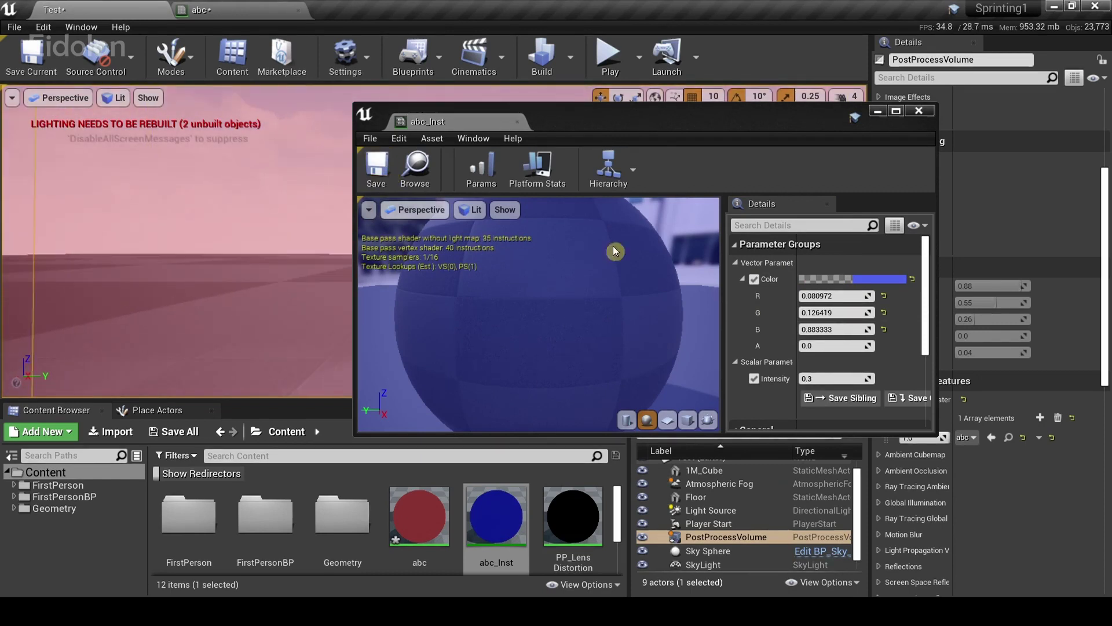
{"action": "left_click", "coordinate": [820, 280]}
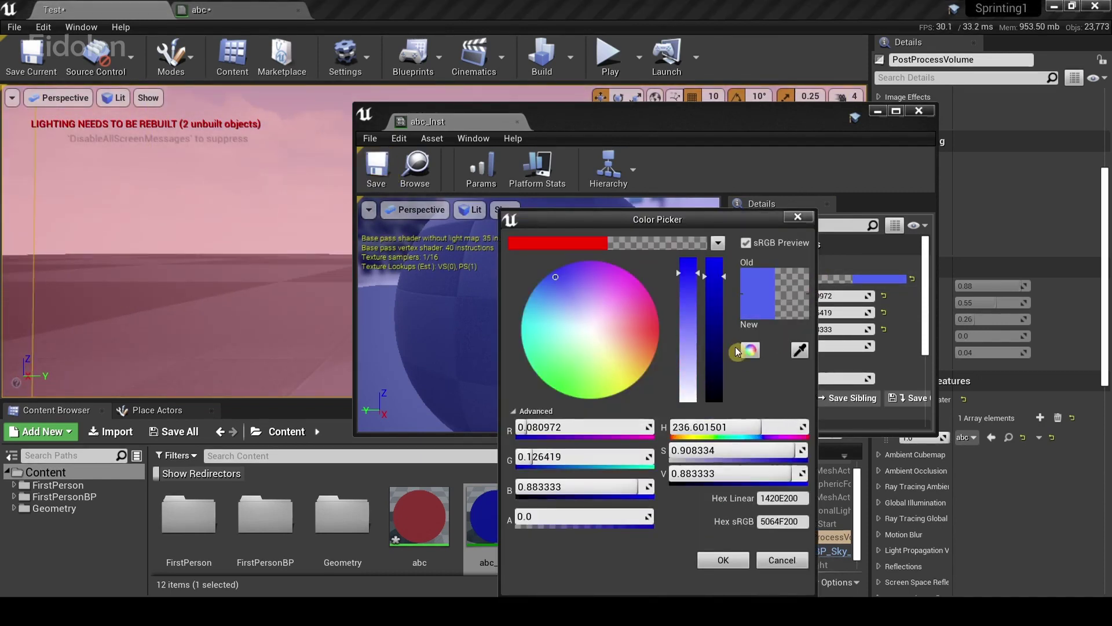
{"action": "left_click", "coordinate": [723, 559]}
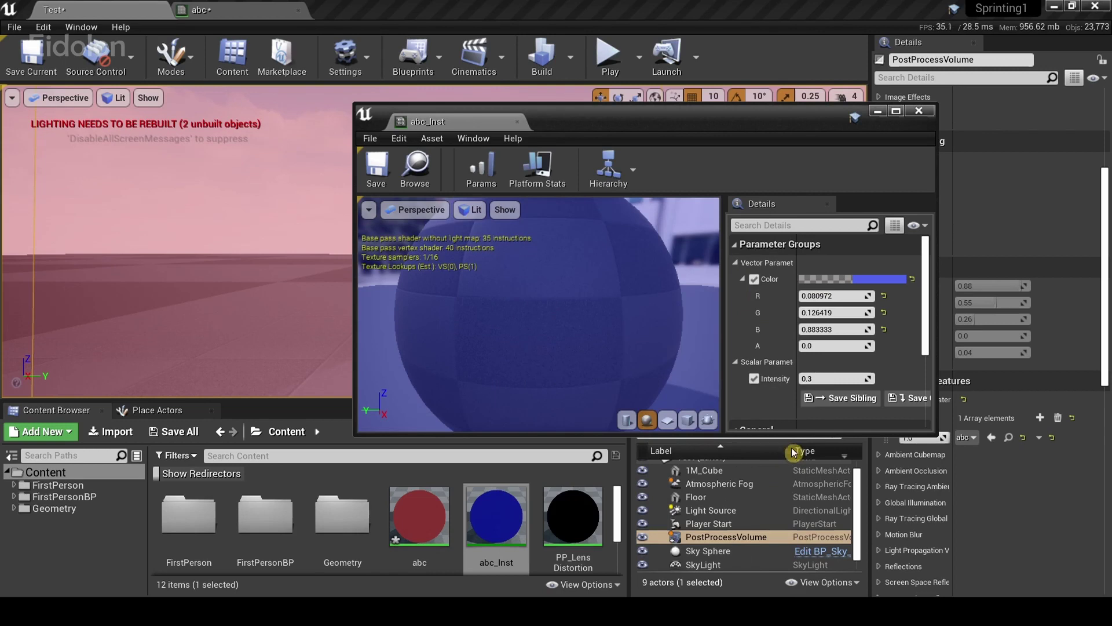
{"action": "left_click", "coordinate": [754, 378]}
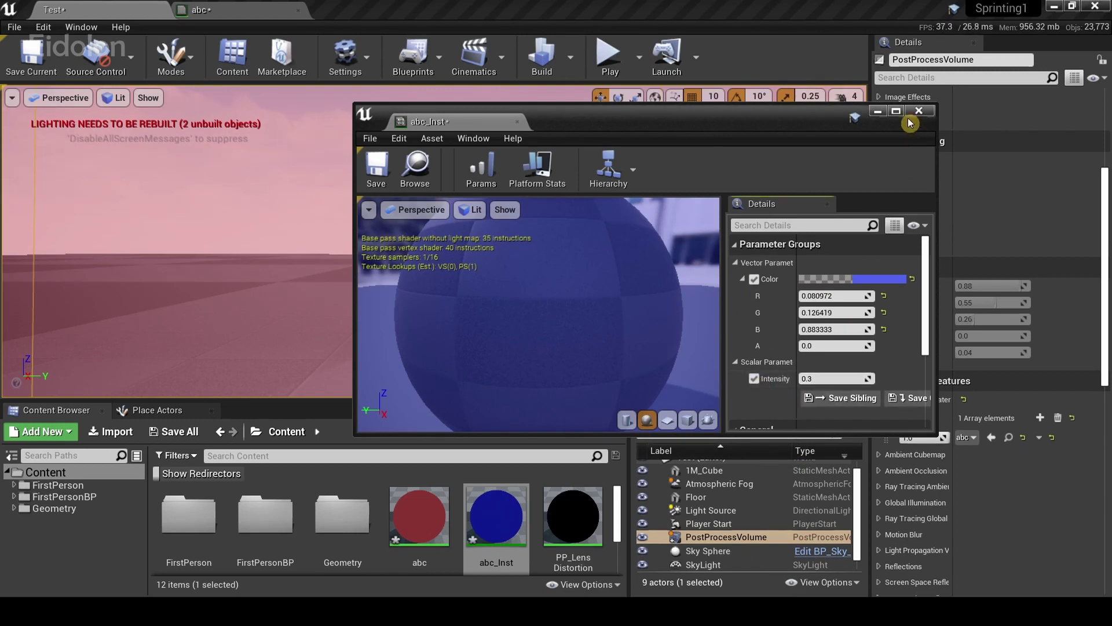
Assign abc_Inst as the PostProcessVolume's post process material, tinting the level blue.
{"action": "left_click_drag", "start_coordinate": [607, 124], "coordinate": [597, 51]}
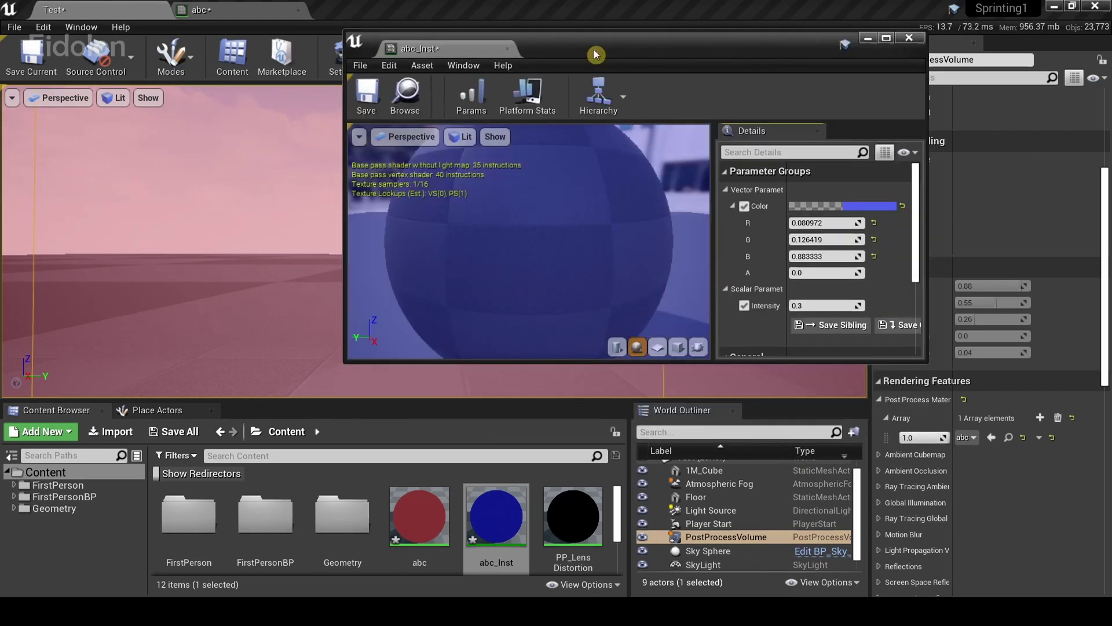
{"action": "left_click", "coordinate": [753, 537]}
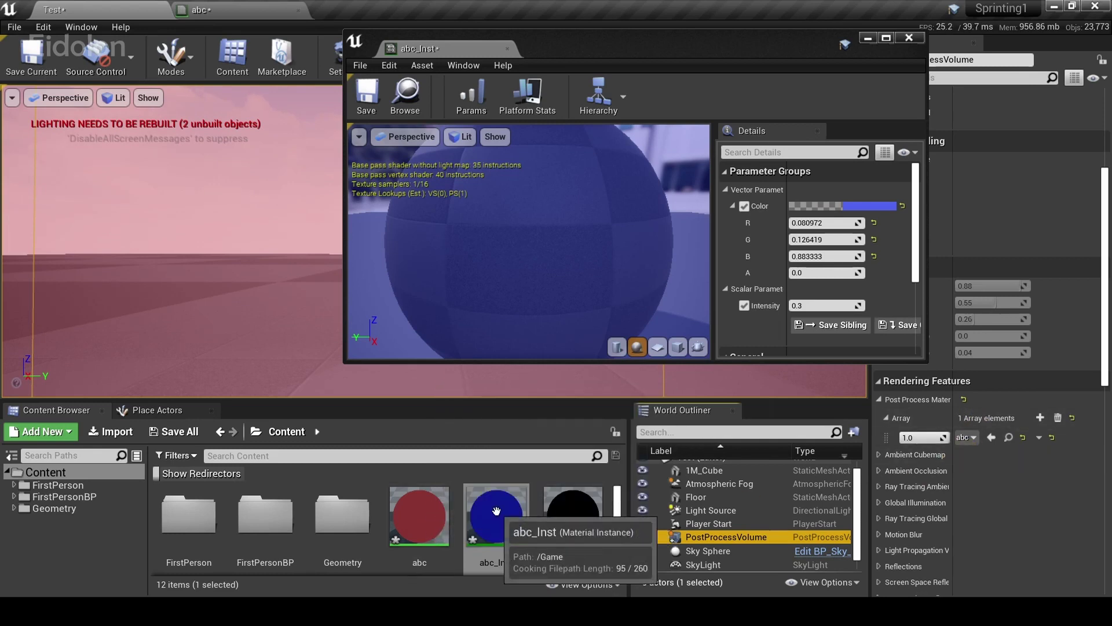
{"action": "left_click_drag", "start_coordinate": [494, 510], "coordinate": [963, 440]}
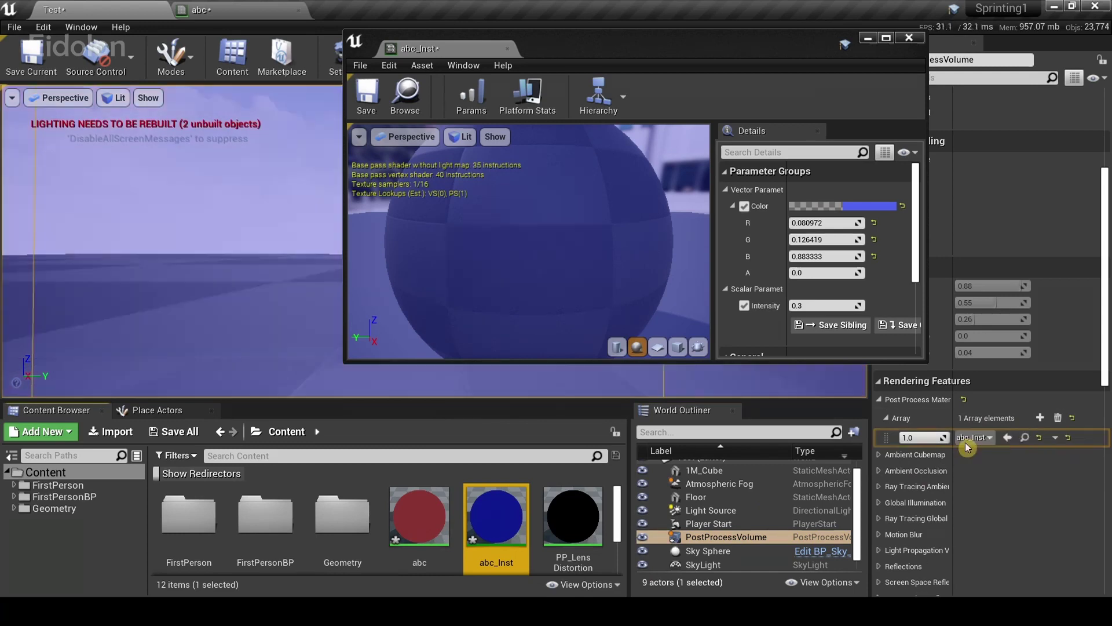
{"action": "left_click_drag", "start_coordinate": [568, 66], "coordinate": [627, 153]}
Set abc_Inst's Color parameter to green (0.3895, 0.883, 0.3295).
{"action": "left_click", "coordinate": [874, 294]}
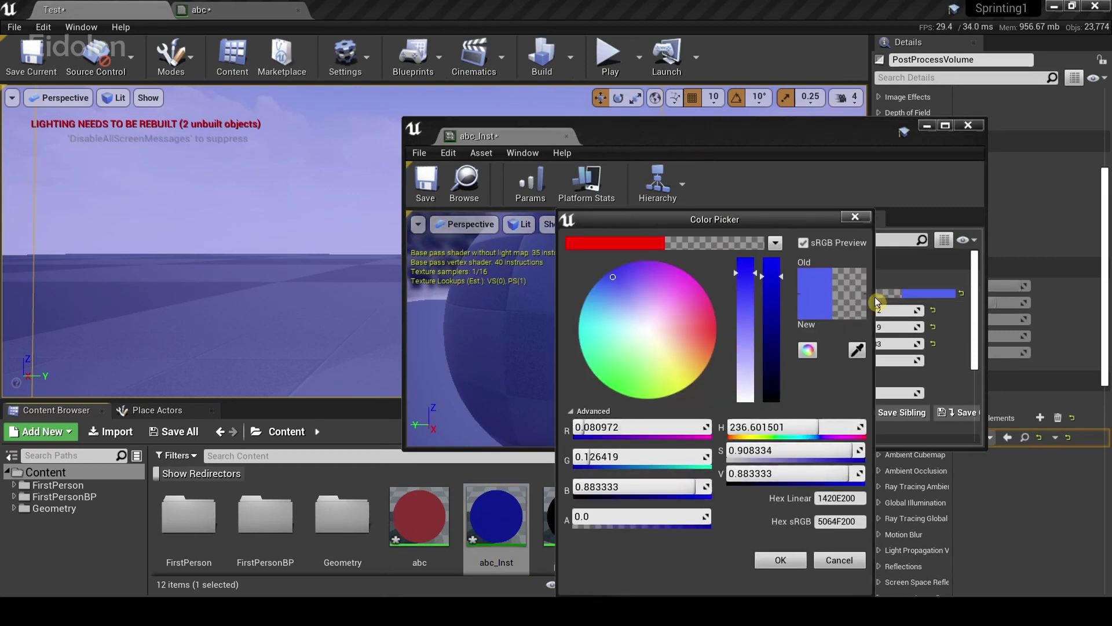
{"action": "left_click_drag", "start_coordinate": [615, 298], "coordinate": [633, 377]}
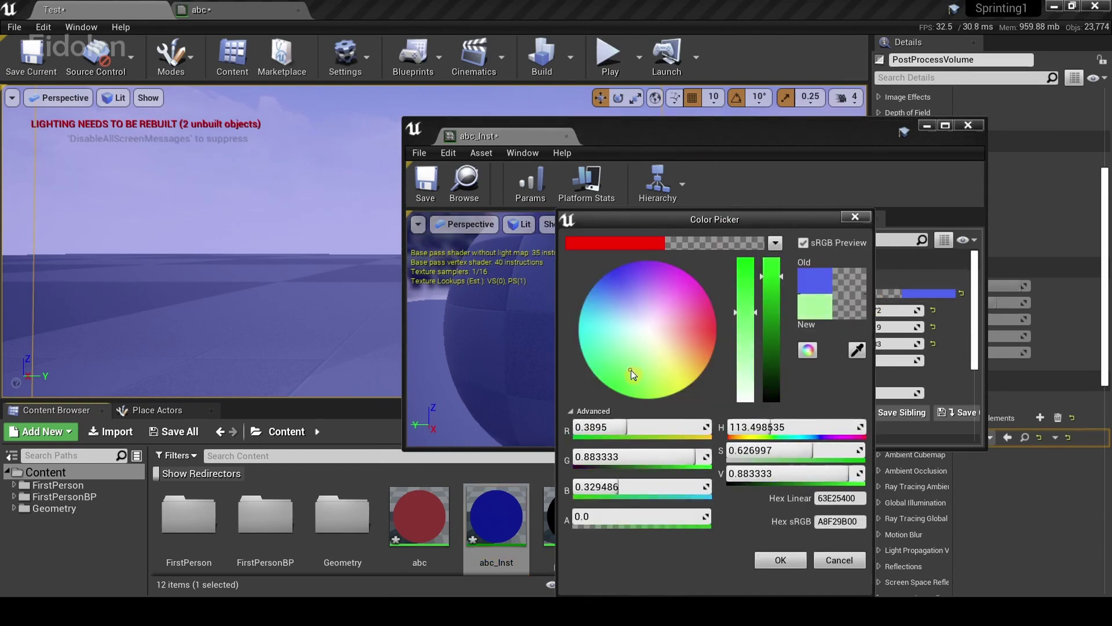
{"action": "left_click", "coordinate": [780, 559]}
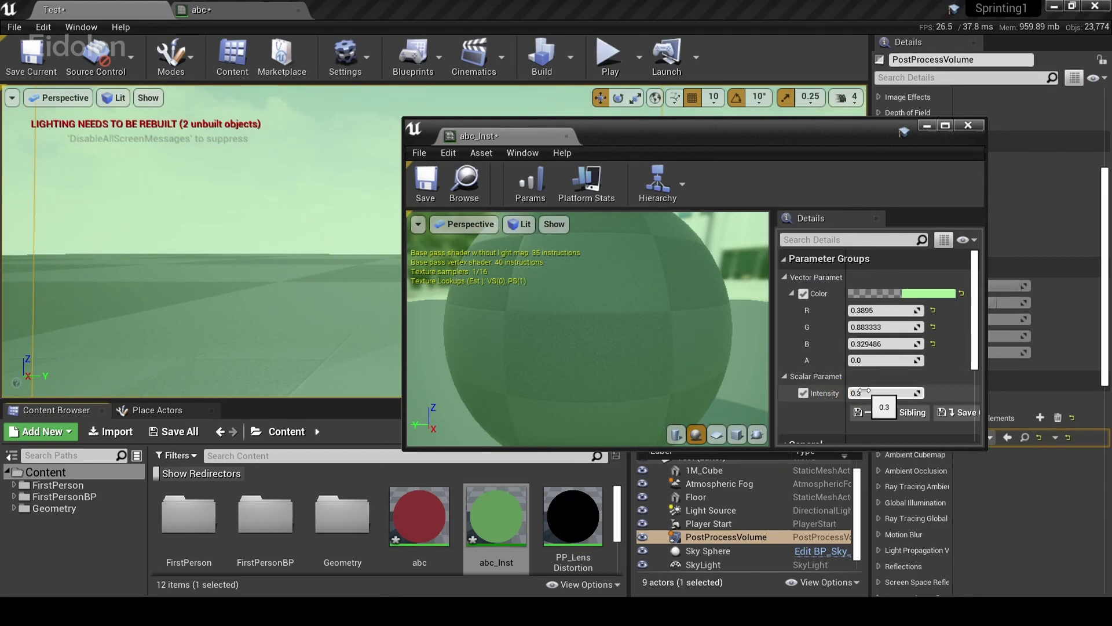
Raise Intensity to about 0.5, check the green tint in the viewport, and return to the abc graph.
{"action": "left_click_drag", "start_coordinate": [865, 392], "coordinate": [880, 392]}
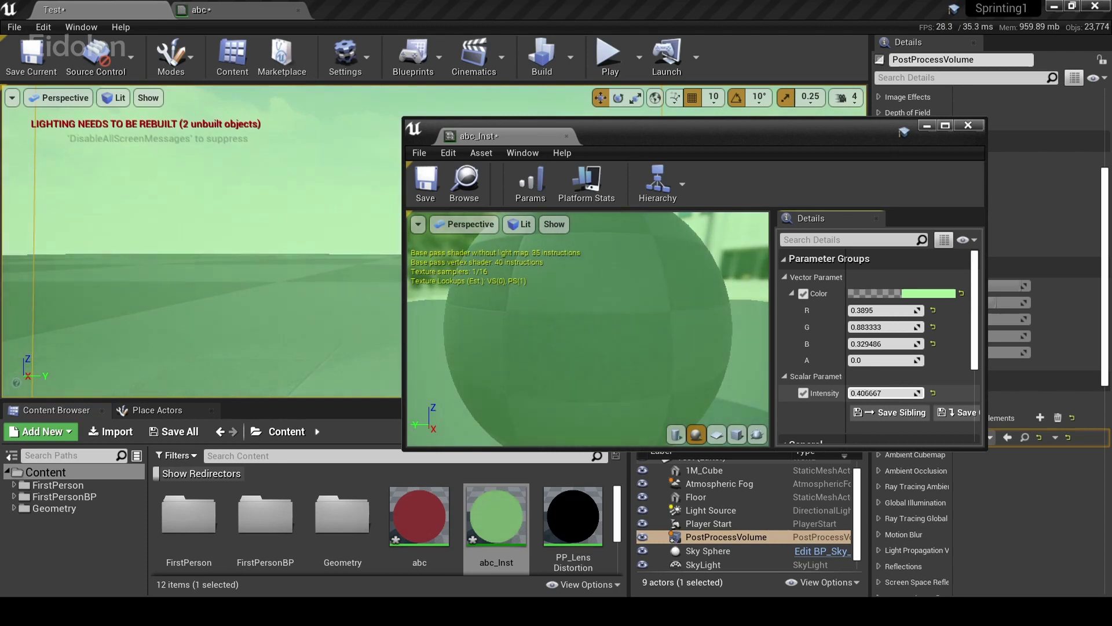
{"action": "right_click_drag", "start_coordinate": [124, 195], "coordinate": [216, 230]}
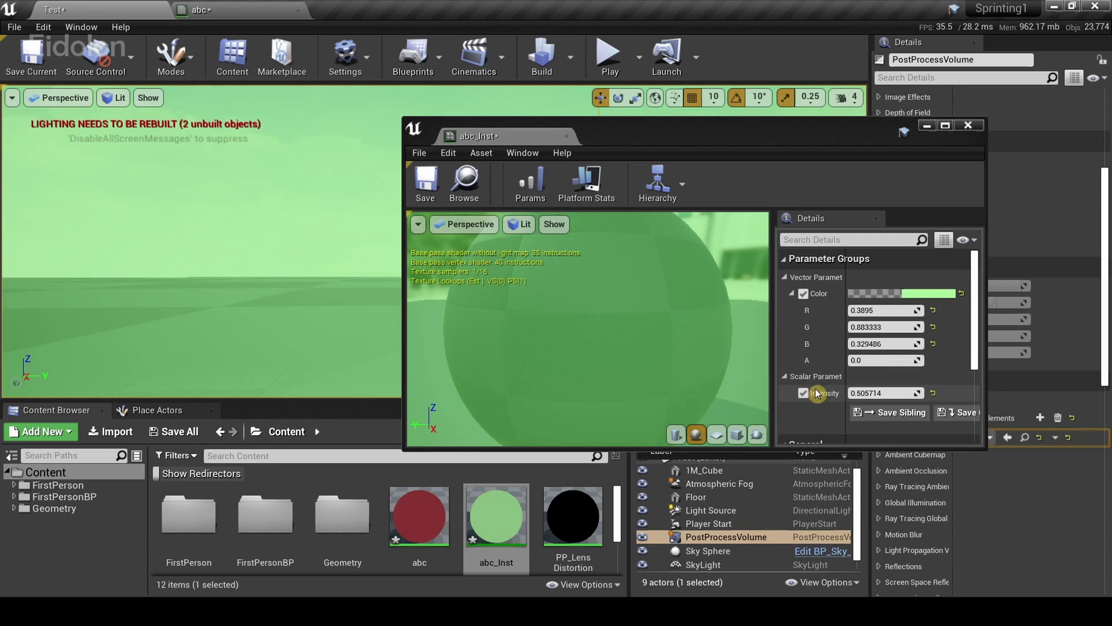
{"action": "left_click", "coordinate": [182, 6]}
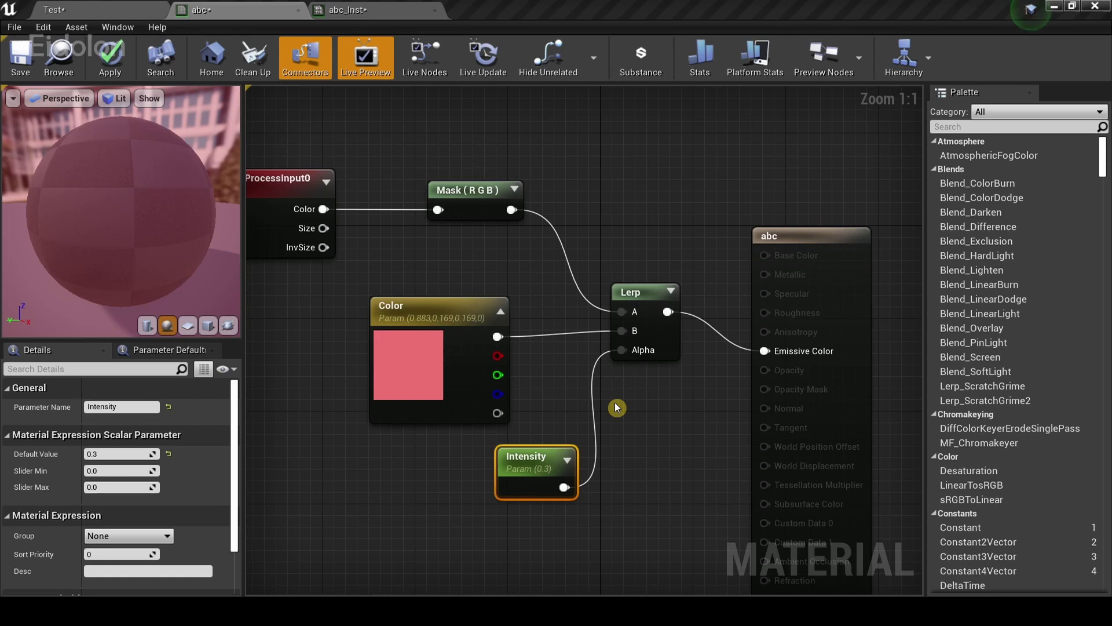
Pan the abc material graph to bring the Lerp, result and SceneTexture:PostProcessInput0 nodes into view.
{"action": "right_click_drag", "start_coordinate": [560, 397], "coordinate": [689, 376]}
{"action": "right_click_drag", "start_coordinate": [506, 278], "coordinate": [599, 312]}
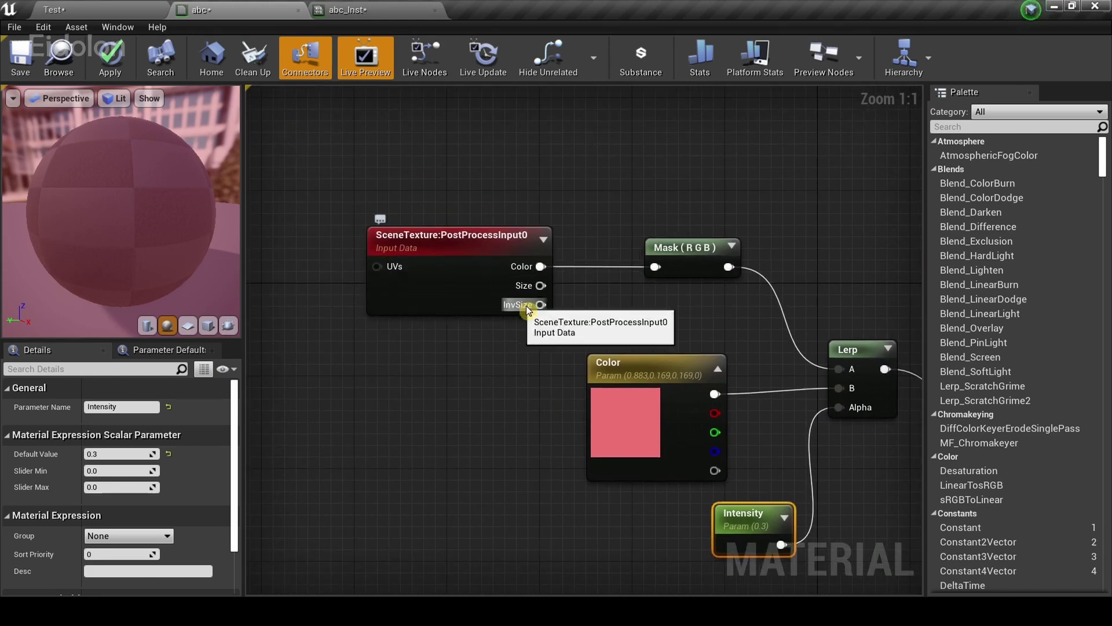
{"action": "right_click_drag", "start_coordinate": [766, 373], "coordinate": [648, 338]}
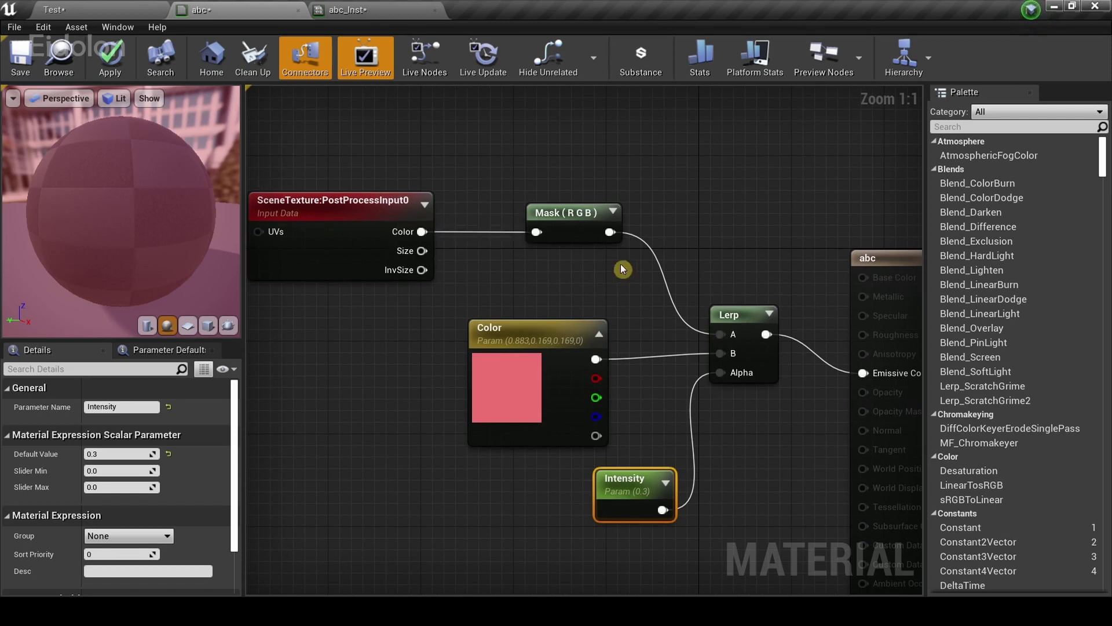
{"action": "right_click_drag", "start_coordinate": [760, 374], "coordinate": [611, 375]}
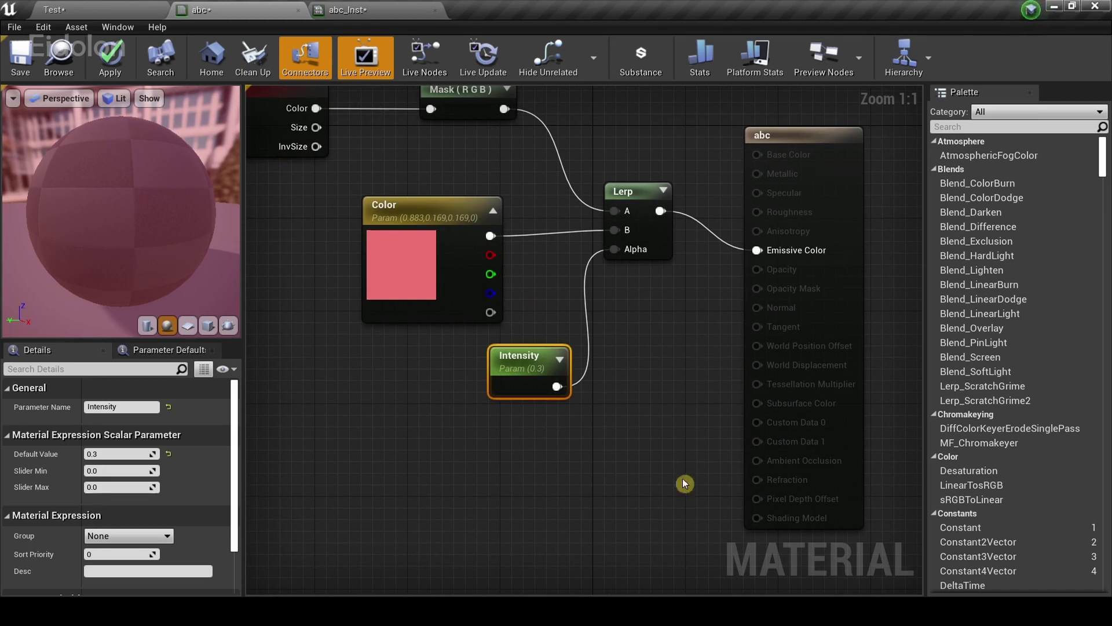
{"action": "right_click_drag", "start_coordinate": [591, 249], "coordinate": [633, 357]}
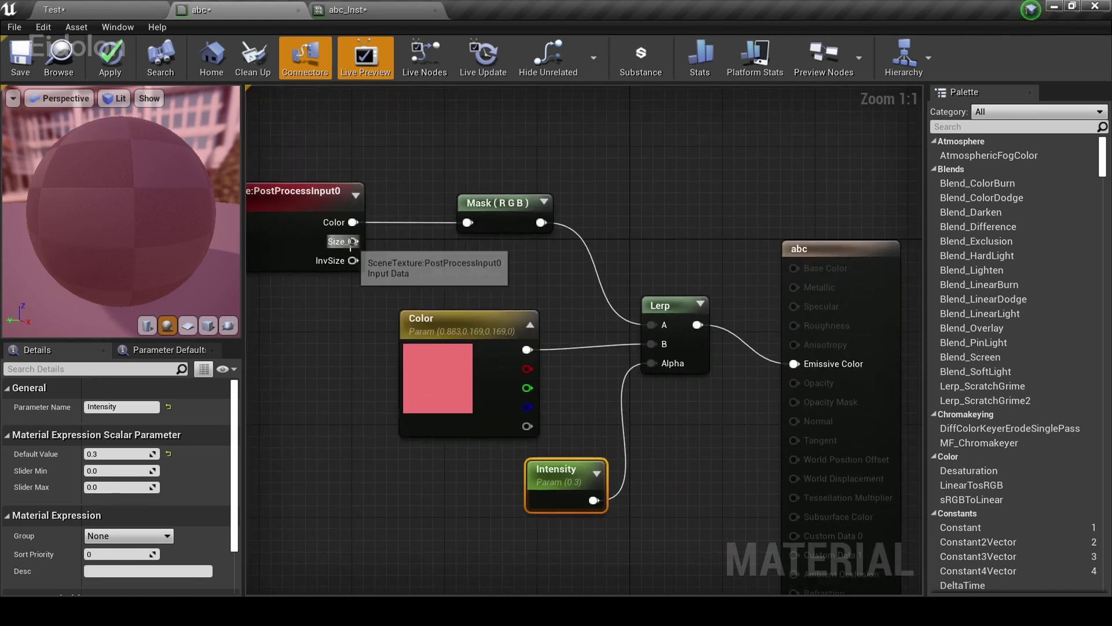
{"action": "right_click_drag", "start_coordinate": [447, 282], "coordinate": [539, 286]}
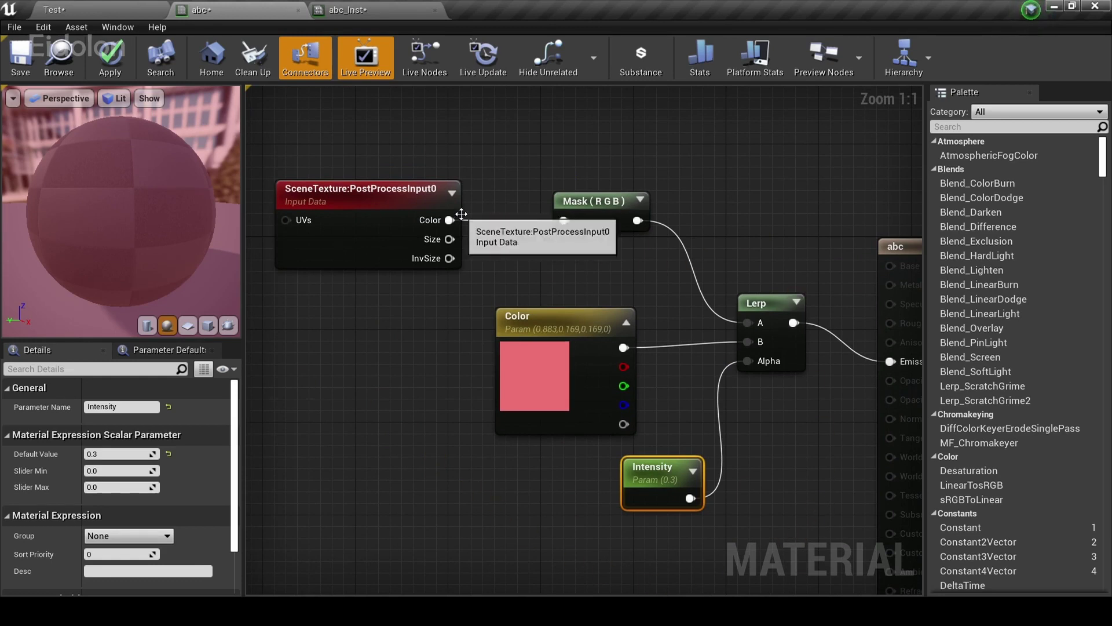
Reconnect SceneTexture Color to the Mask (RGB) input and return to the green-tinted Test level.
{"action": "left_click_drag", "start_coordinate": [450, 220], "coordinate": [564, 220]}
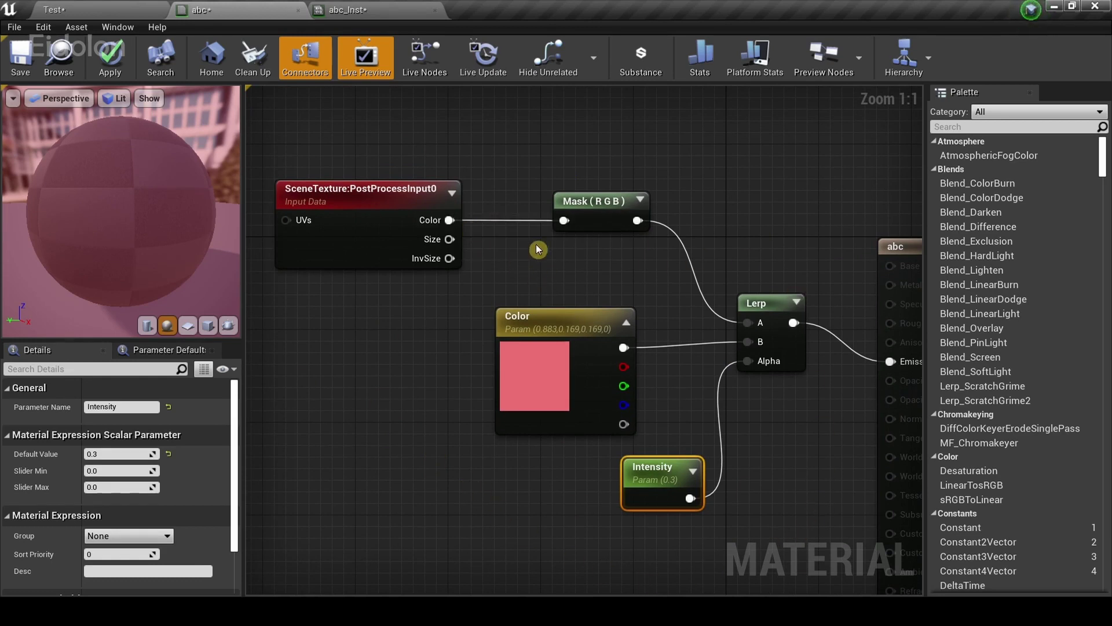
{"action": "right_click_drag", "start_coordinate": [570, 260], "coordinate": [642, 351]}
{"action": "left_click", "coordinate": [106, 9]}
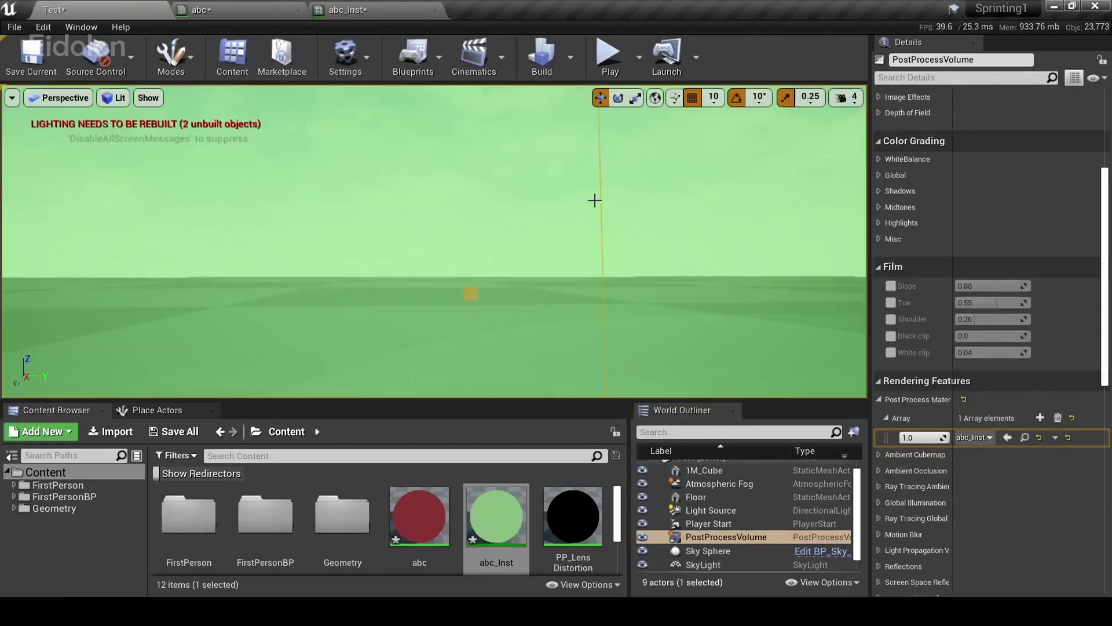